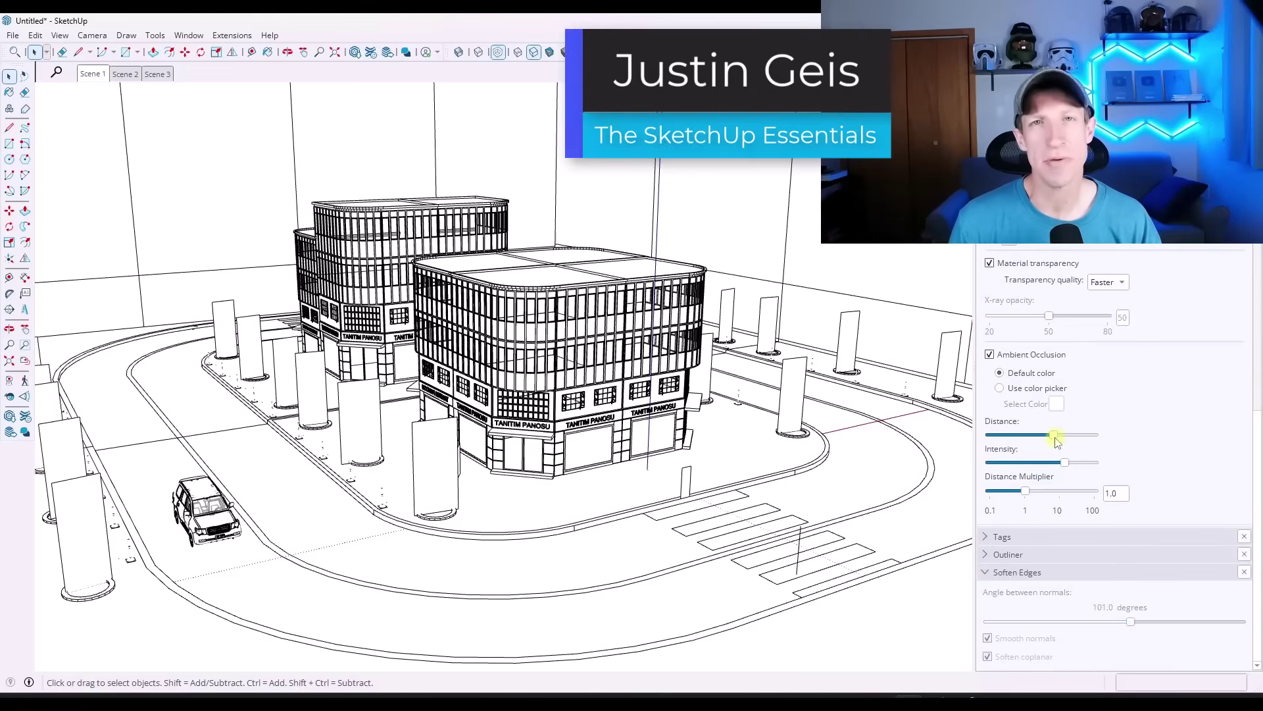
Step: Raise the ambient occlusion Distance and Intensity sliders while framing the storefront corner
{"action": "mouse_move", "coordinate": [1027, 493]}
{"action": "left_mouse_down"}
{"action": "mouse_move", "coordinate": [1067, 500]}
{"action": "mouse_move", "coordinate": [1100, 464]}
{"action": "mouse_move", "coordinate": [1052, 462]}
{"action": "mouse_move", "coordinate": [1074, 462]}
{"action": "mouse_move", "coordinate": [1020, 435]}
{"action": "mouse_move", "coordinate": [1056, 435]}
{"action": "left_mouse_up"}
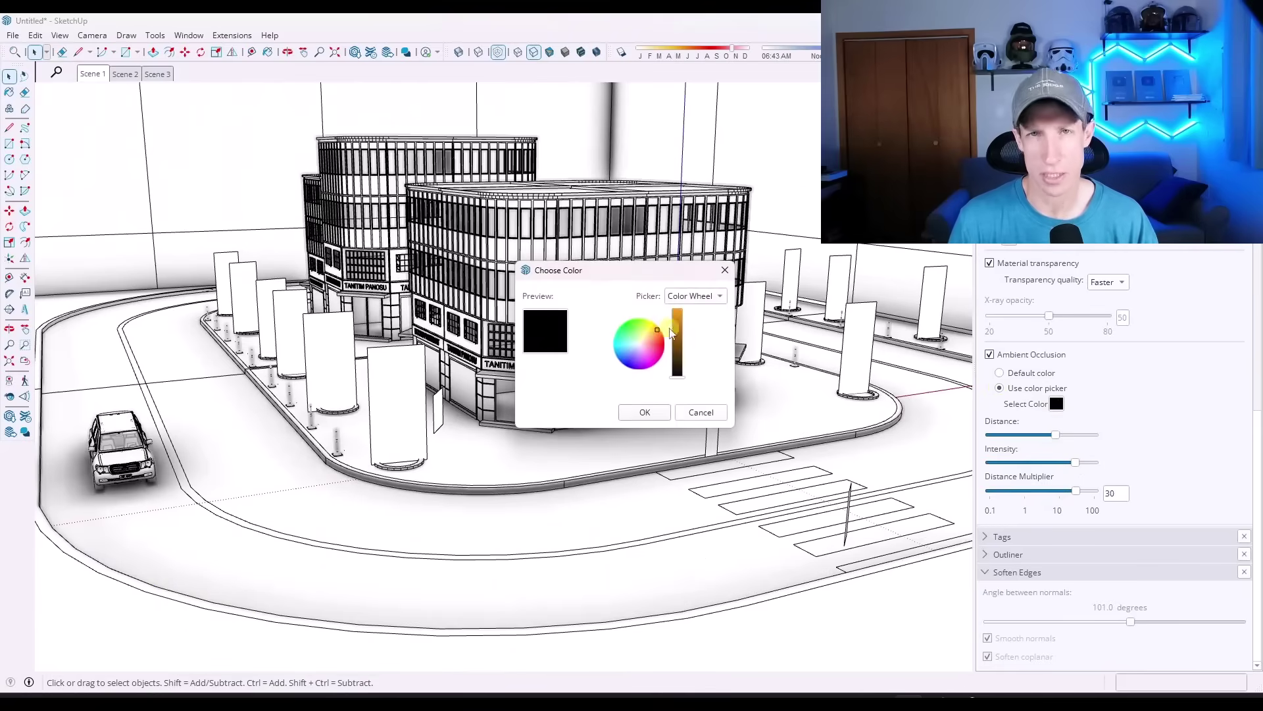
{"action": "left_click_drag", "start_coordinate": [674, 333], "coordinate": [677, 325]}
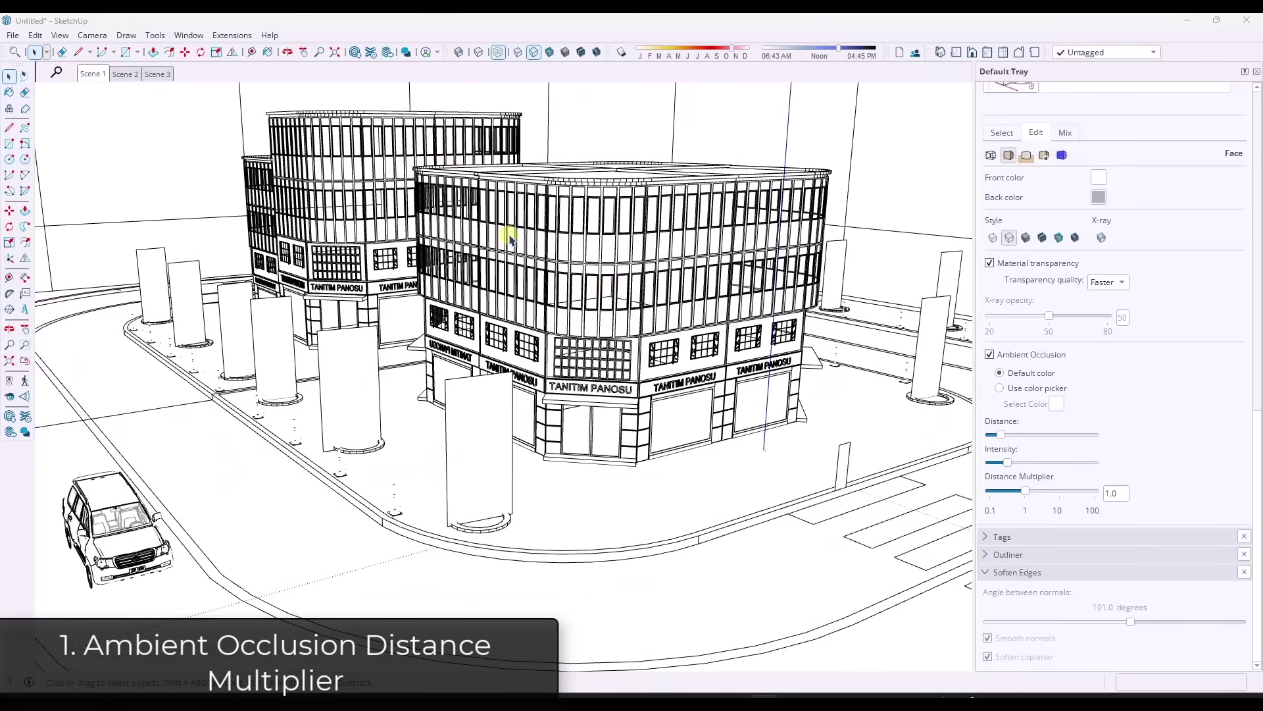
{"action": "scroll", "coordinate": [510, 239], "scroll_direction": "up", "scroll_amount": 10}
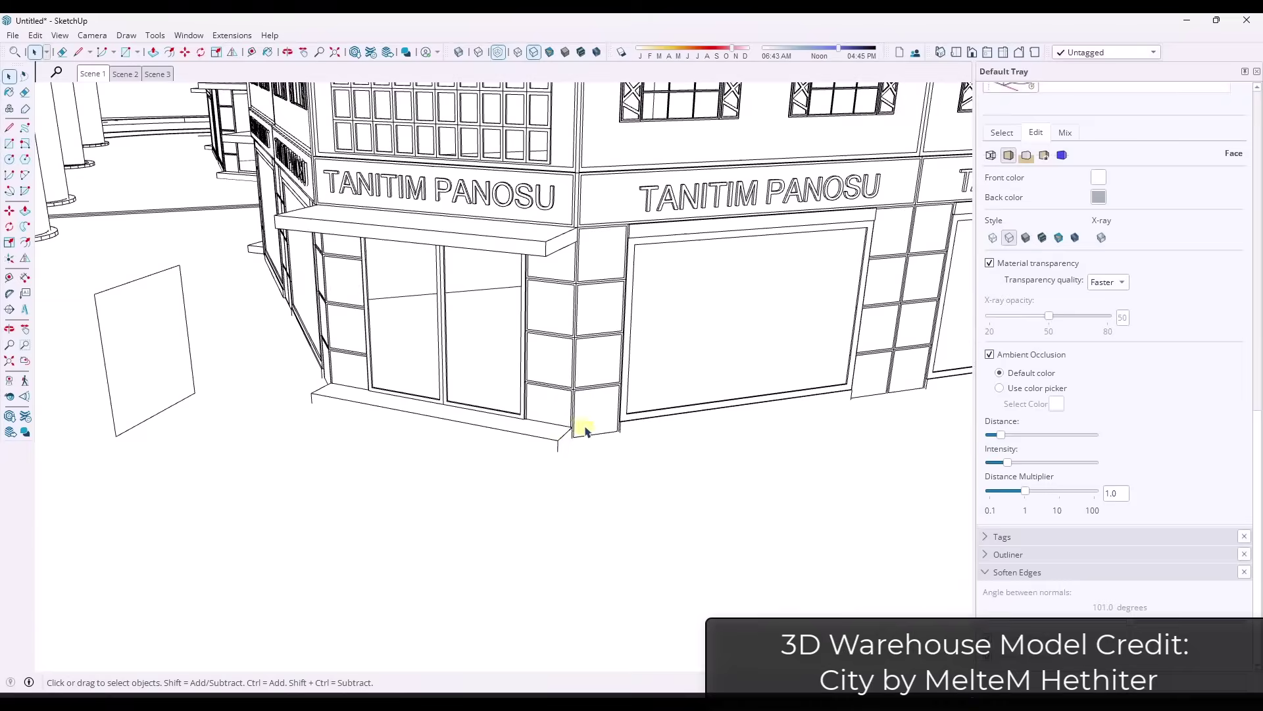
{"action": "scroll", "coordinate": [585, 429], "scroll_direction": "up", "scroll_amount": 5}
{"action": "middle_click_drag", "start_coordinate": [587, 451], "coordinate": [609, 432]}
{"action": "mouse_move", "coordinate": [998, 440]}
{"action": "left_mouse_down"}
{"action": "mouse_move", "coordinate": [1060, 437]}
{"action": "mouse_move", "coordinate": [1046, 441]}
{"action": "mouse_move", "coordinate": [1075, 445]}
{"action": "mouse_move", "coordinate": [1053, 437]}
{"action": "mouse_move", "coordinate": [1017, 463]}
{"action": "mouse_move", "coordinate": [1064, 464]}
{"action": "left_mouse_up"}
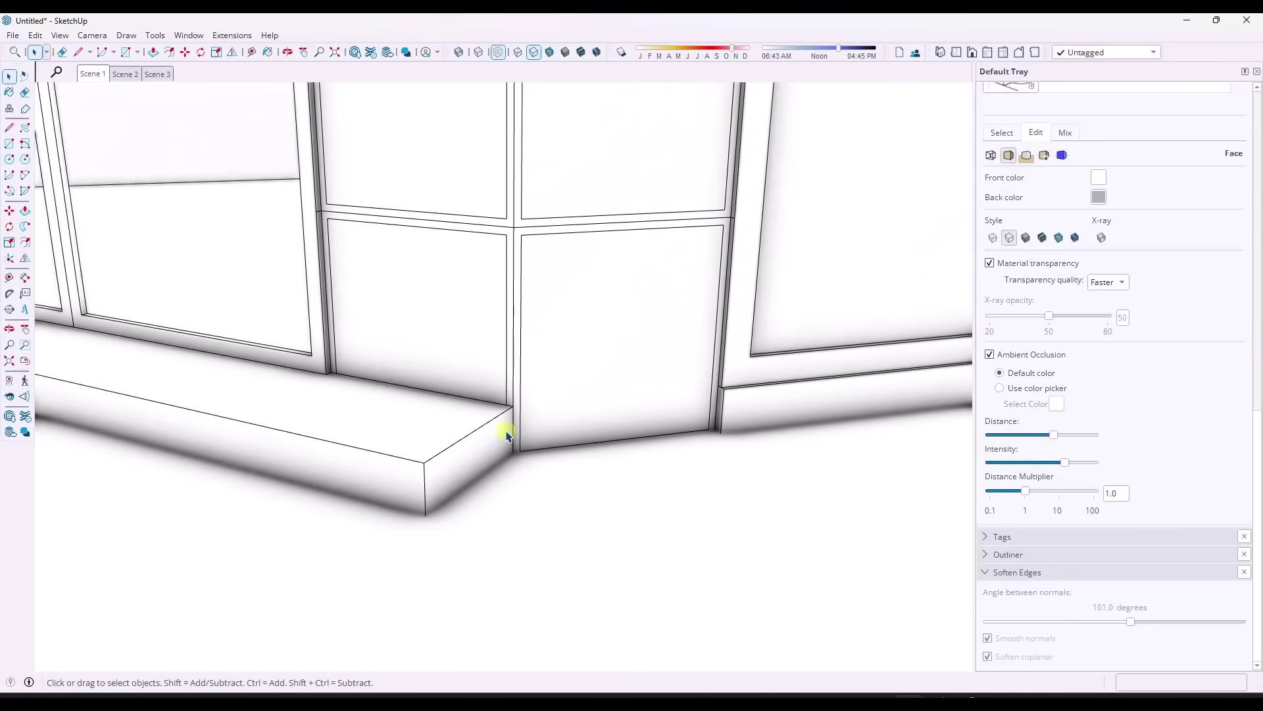
Step: Orbit and zoom around the storefront and city block to inspect the deeper contact shading
{"action": "scroll", "coordinate": [503, 436], "scroll_direction": "down", "scroll_amount": 5}
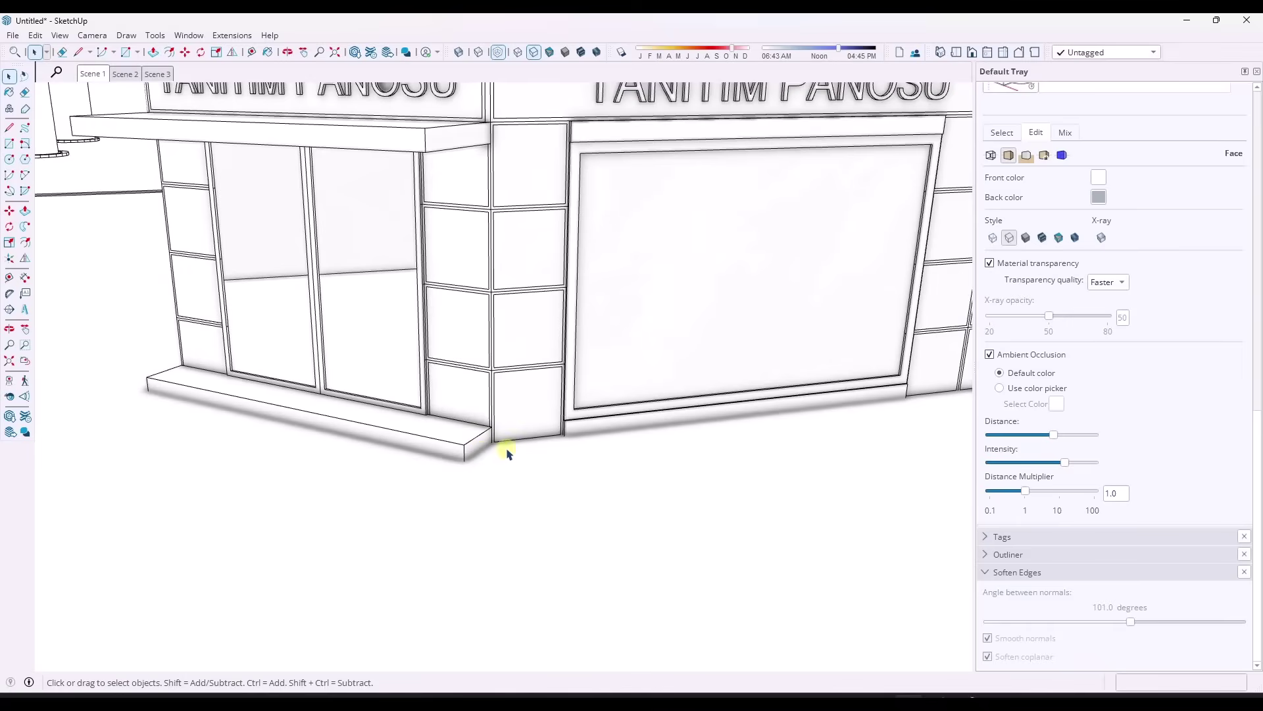
{"action": "scroll", "coordinate": [504, 448], "scroll_direction": "down", "scroll_amount": 3}
{"action": "middle_click_drag", "start_coordinate": [480, 436], "coordinate": [441, 416]}
{"action": "scroll", "coordinate": [441, 416], "scroll_direction": "down", "scroll_amount": 10}
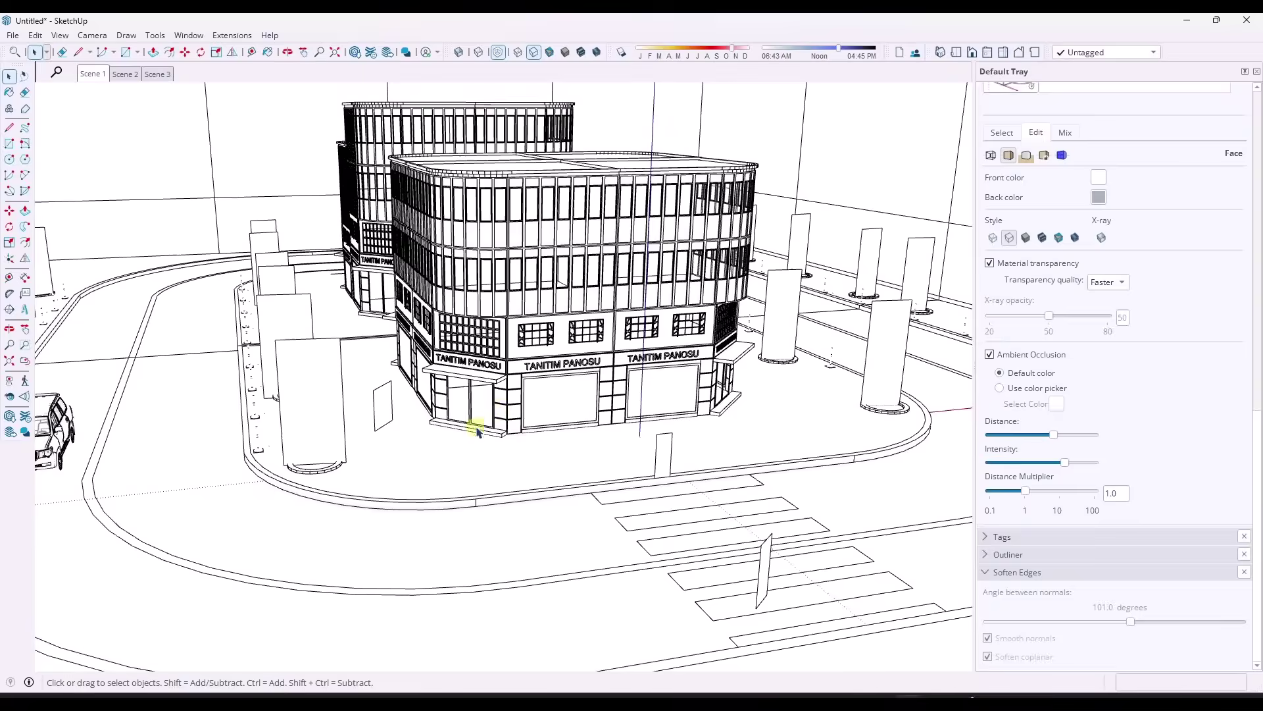
{"action": "scroll", "coordinate": [477, 431], "scroll_direction": "up", "scroll_amount": 2}
{"action": "middle_click_drag", "start_coordinate": [460, 425], "coordinate": [534, 495]}
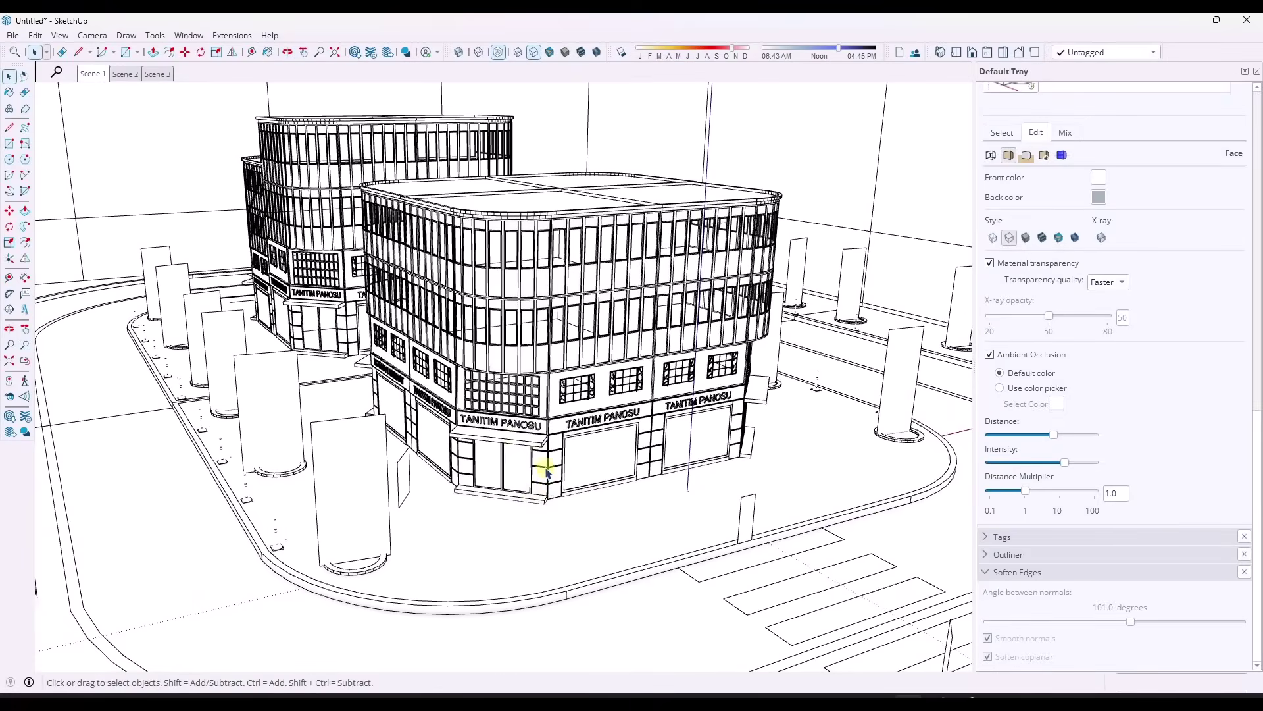
{"action": "scroll", "coordinate": [545, 468], "scroll_direction": "down", "scroll_amount": 3}
{"action": "middle_click_drag", "start_coordinate": [475, 434], "coordinate": [578, 443]}
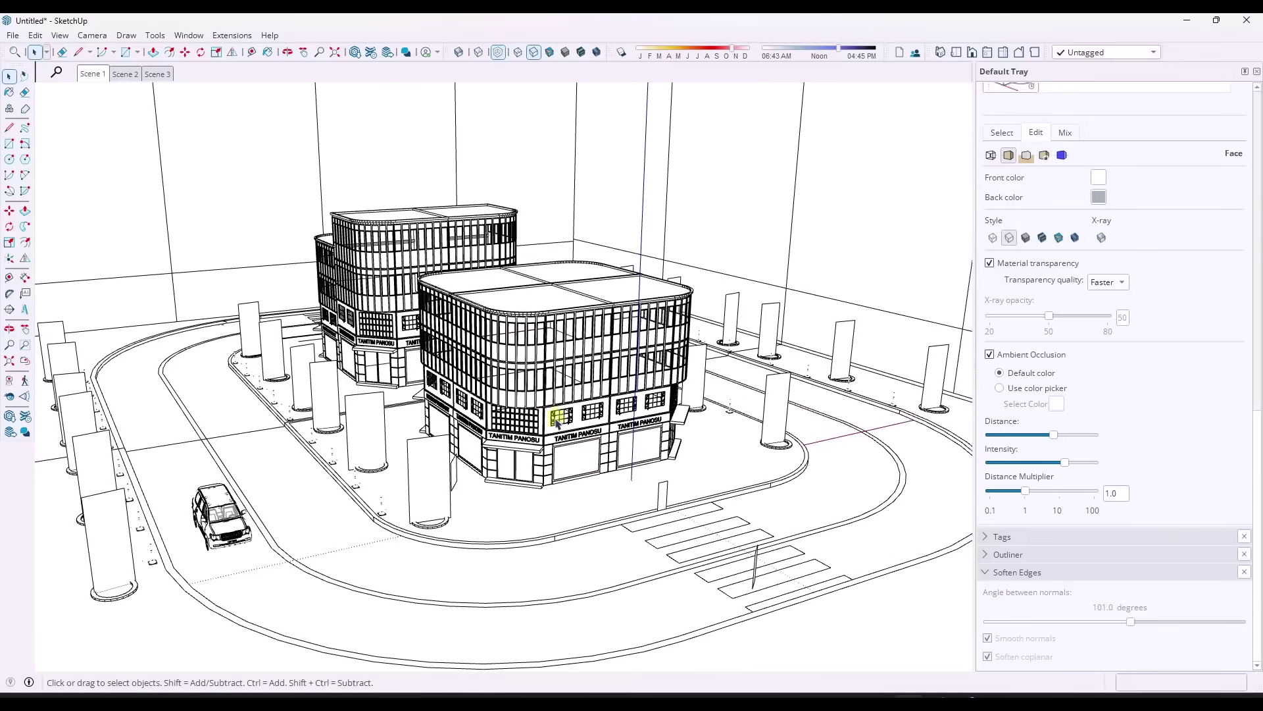
{"action": "scroll", "coordinate": [548, 488], "scroll_direction": "up", "scroll_amount": 10}
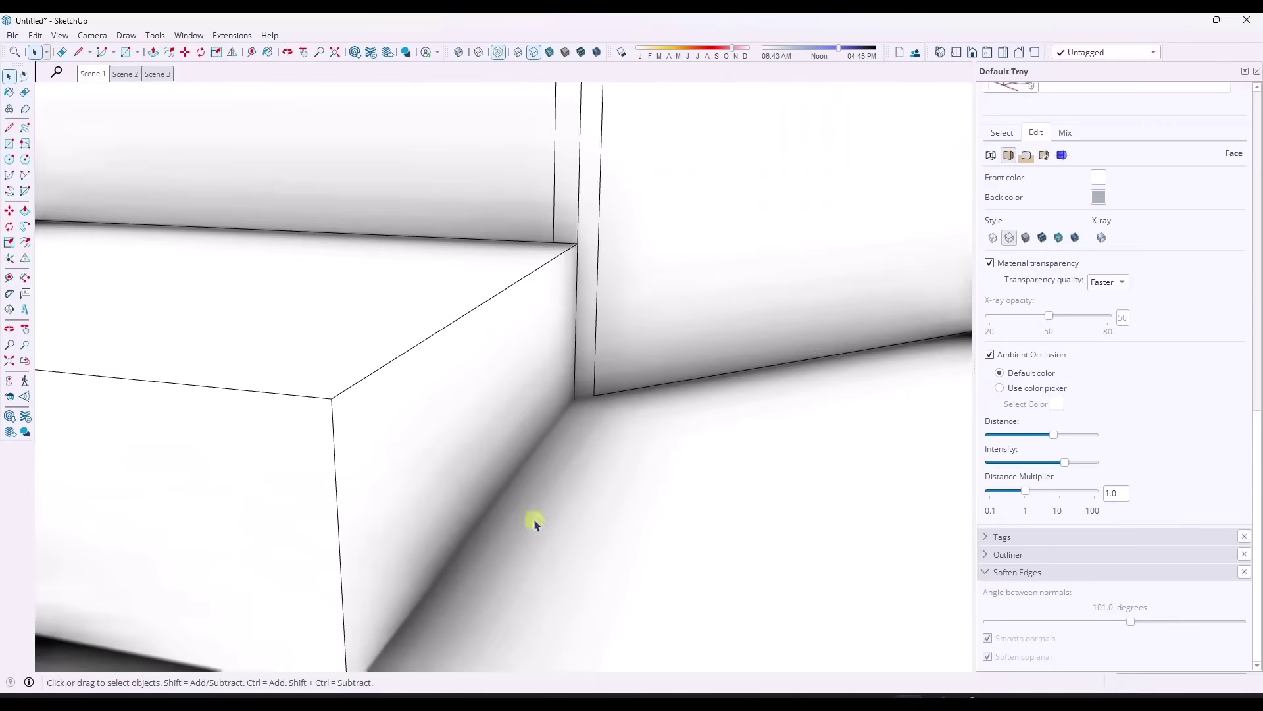
{"action": "scroll", "coordinate": [580, 419], "scroll_direction": "down", "scroll_amount": 3}
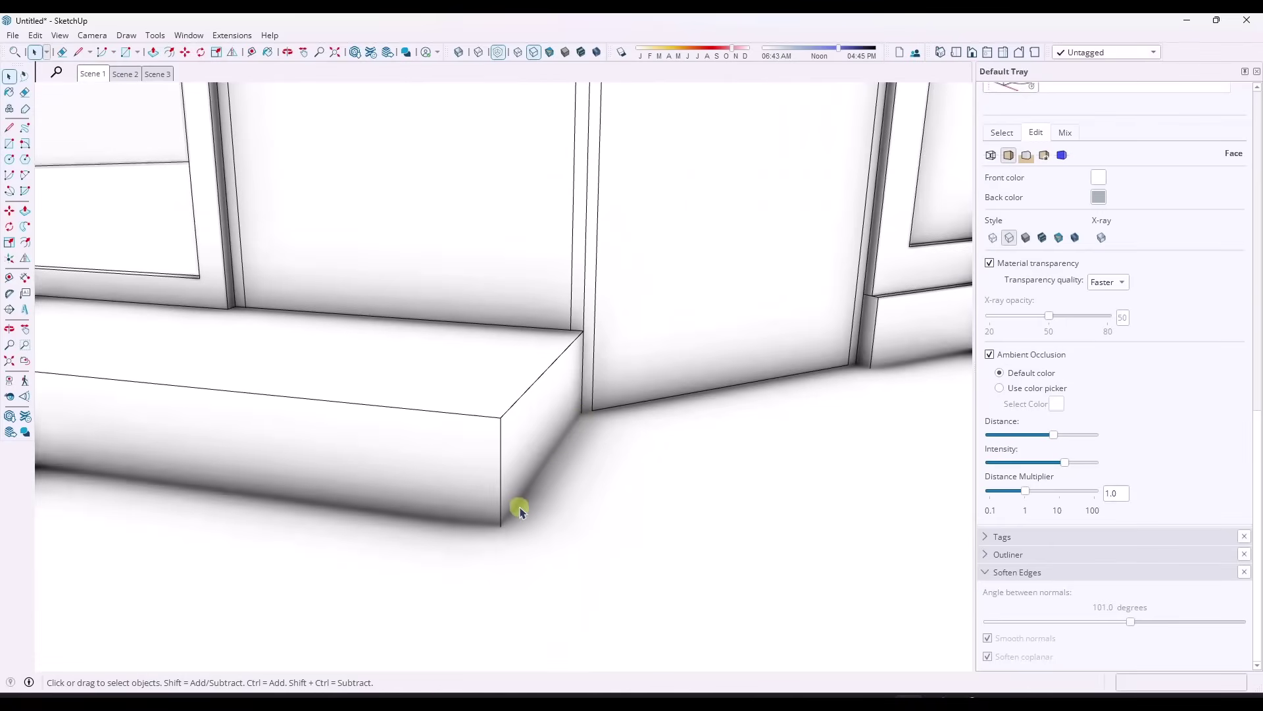
{"action": "scroll", "coordinate": [605, 431], "scroll_direction": "down", "scroll_amount": 2}
{"action": "scroll", "coordinate": [606, 431], "scroll_direction": "down", "scroll_amount": 8}
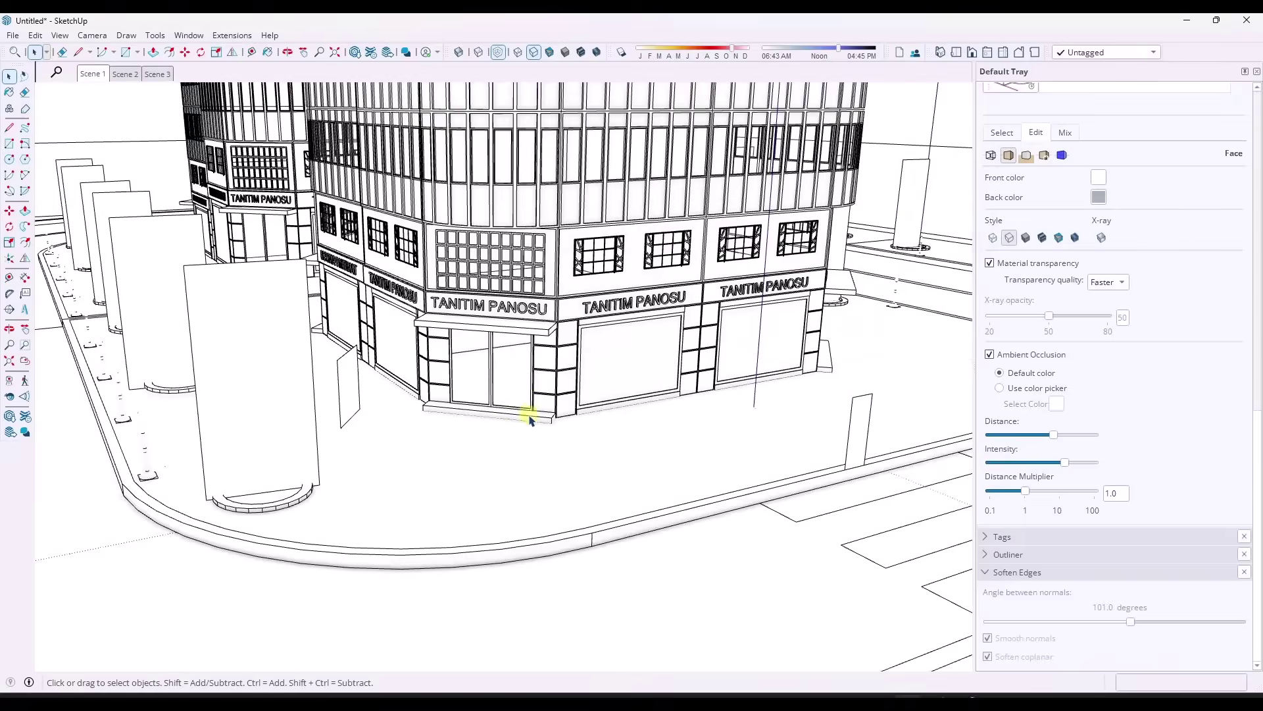
{"action": "middle_click_drag", "start_coordinate": [558, 318], "coordinate": [522, 452]}
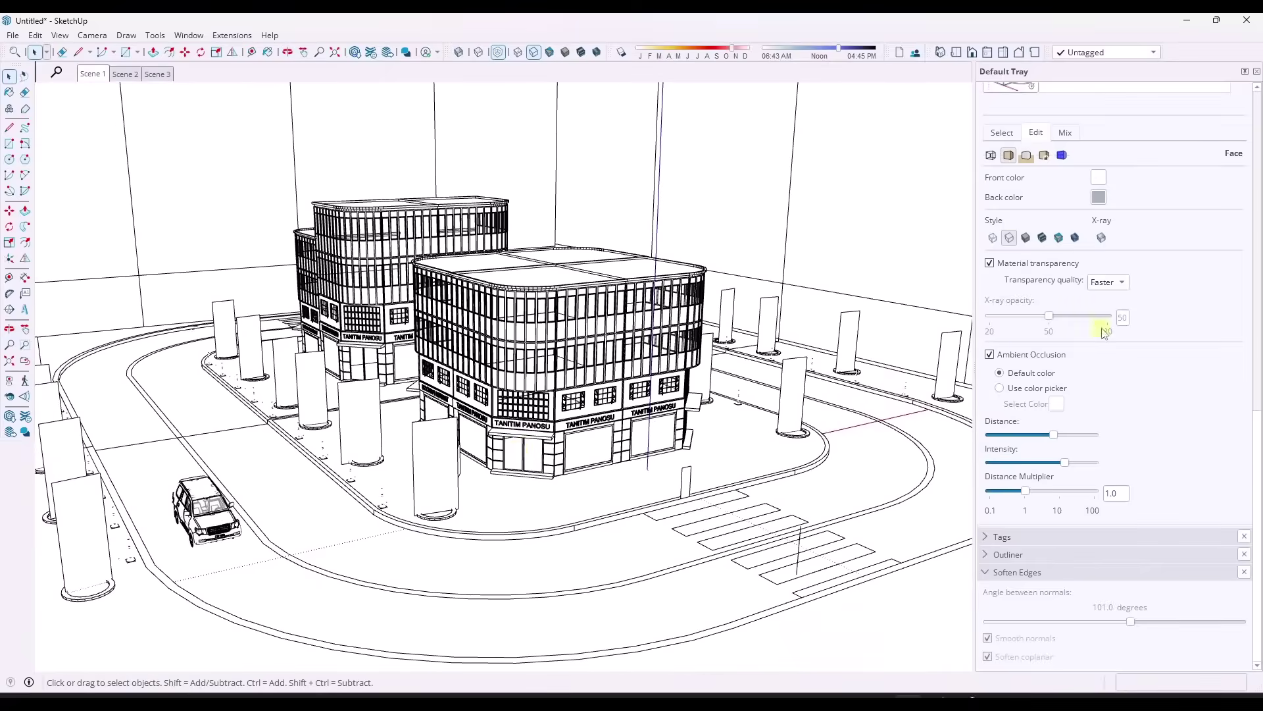
Step: Raise the ambient occlusion Distance Multiplier from about 12 up to 30
{"action": "scroll", "coordinate": [1143, 249], "scroll_direction": "up", "scroll_amount": 3}
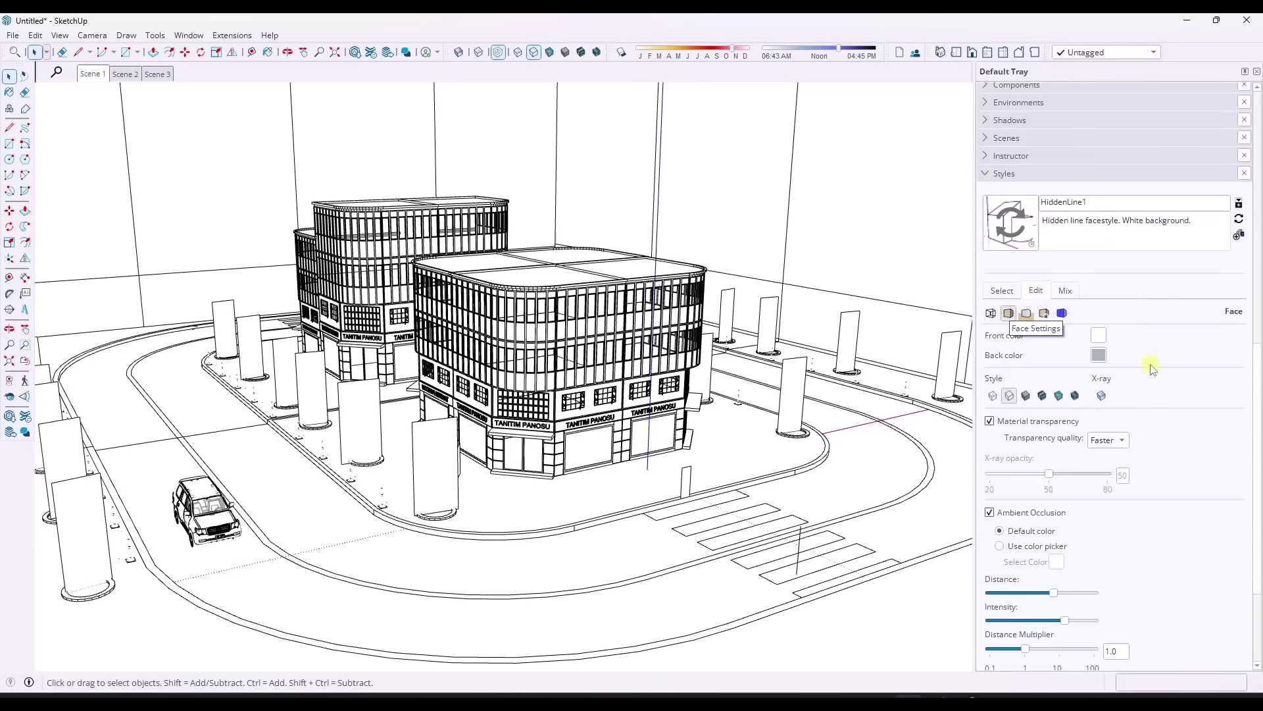
{"action": "scroll", "coordinate": [1154, 369], "scroll_direction": "down", "scroll_amount": 3}
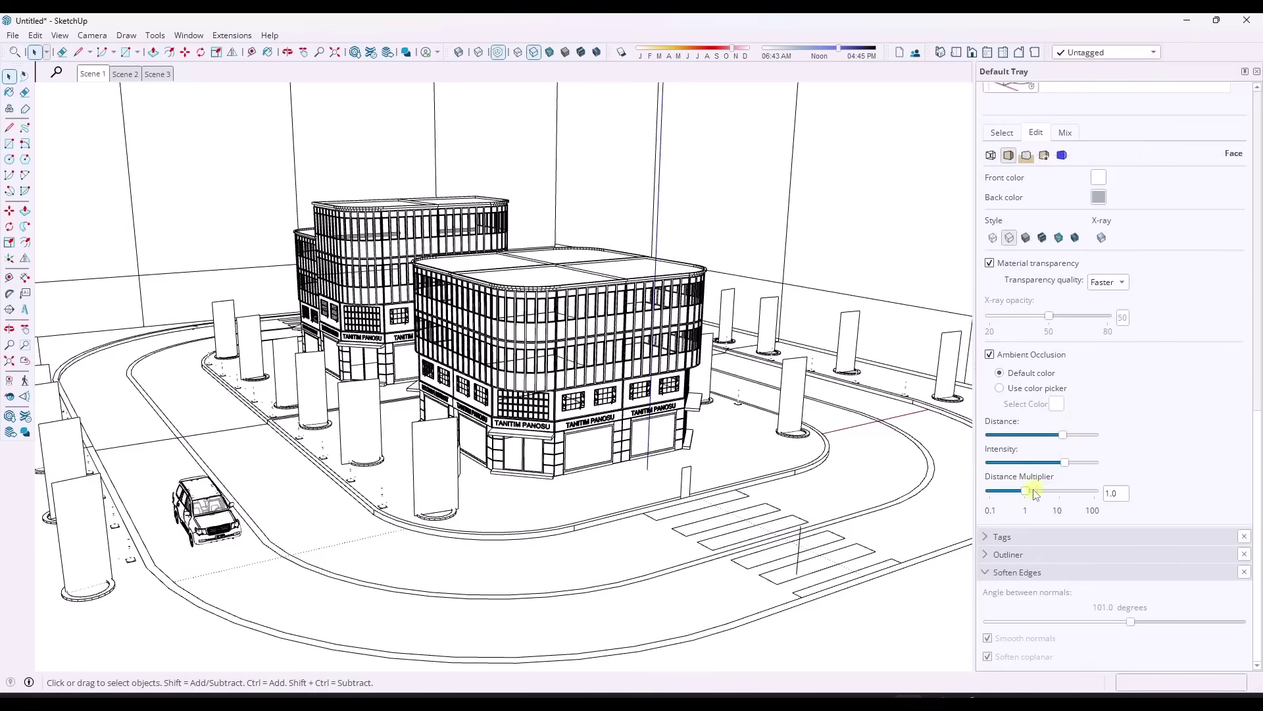
{"action": "mouse_move", "coordinate": [1032, 495]}
{"action": "left_mouse_down"}
{"action": "mouse_move", "coordinate": [1079, 498]}
{"action": "mouse_move", "coordinate": [1061, 498]}
{"action": "mouse_move", "coordinate": [1074, 501]}
{"action": "mouse_move", "coordinate": [1060, 498]}
{"action": "mouse_move", "coordinate": [1072, 463]}
{"action": "mouse_move", "coordinate": [1007, 467]}
{"action": "mouse_move", "coordinate": [1074, 466]}
{"action": "mouse_move", "coordinate": [1052, 436]}
{"action": "mouse_move", "coordinate": [1027, 437]}
{"action": "mouse_move", "coordinate": [1055, 435]}
{"action": "left_mouse_up"}
{"action": "left_click_drag", "start_coordinate": [1066, 493], "coordinate": [1076, 492]}
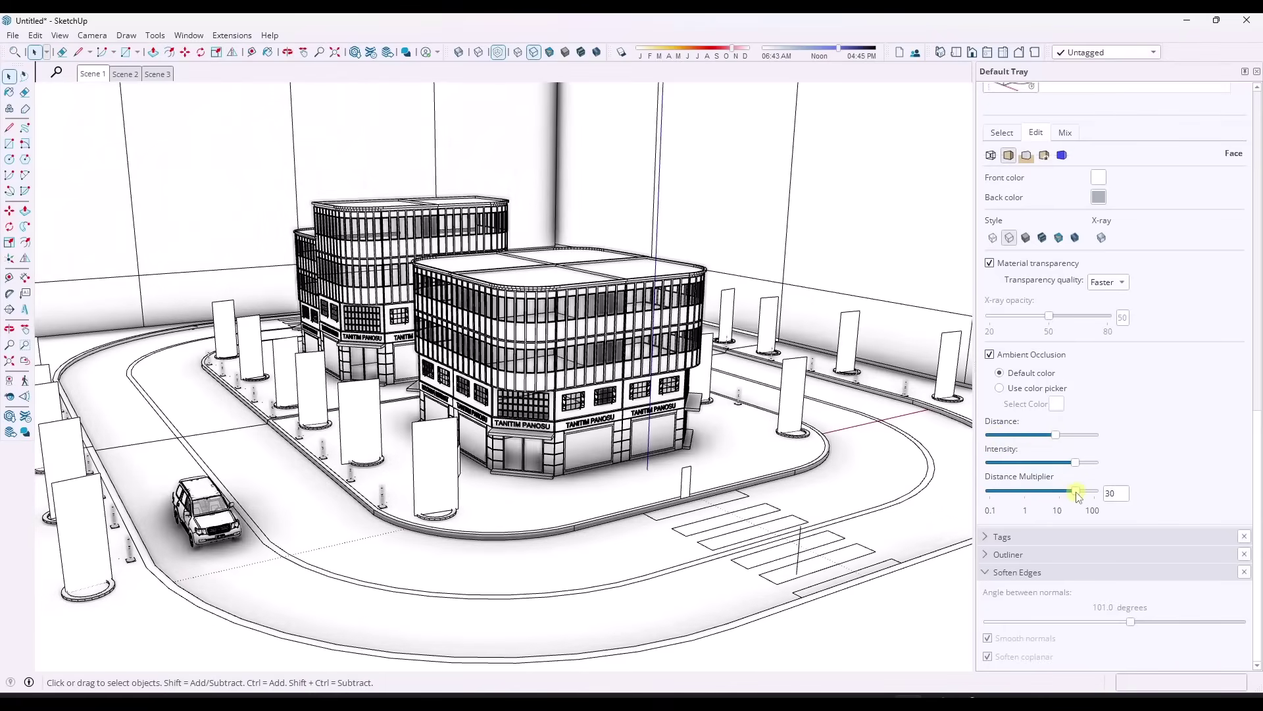
Step: Orbit and zoom around the building to inspect the broader shading, returning to Select
{"action": "scroll", "coordinate": [601, 361], "scroll_direction": "down", "scroll_amount": 4}
{"action": "middle_click_drag", "start_coordinate": [704, 370], "coordinate": [581, 360]}
{"action": "scroll", "coordinate": [581, 360], "scroll_direction": "up", "scroll_amount": 5}
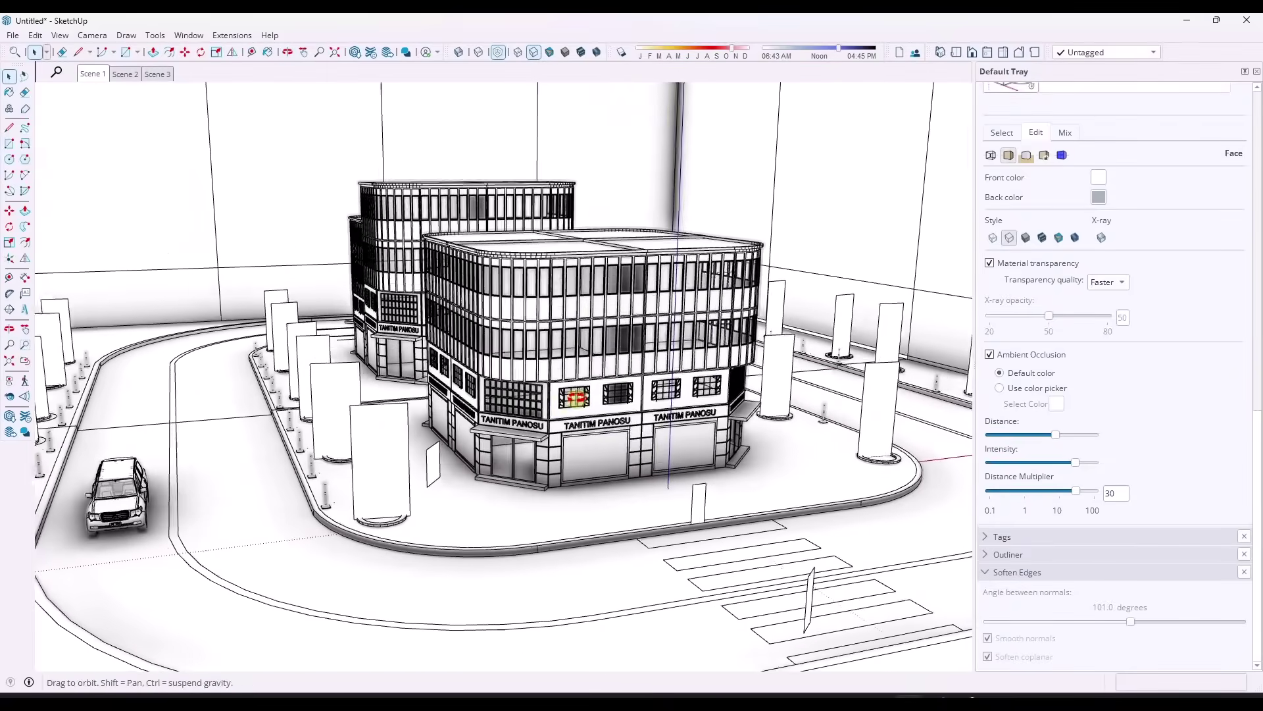
{"action": "key", "text": "space"}
{"action": "scroll", "coordinate": [622, 357], "scroll_direction": "up", "scroll_amount": 2}
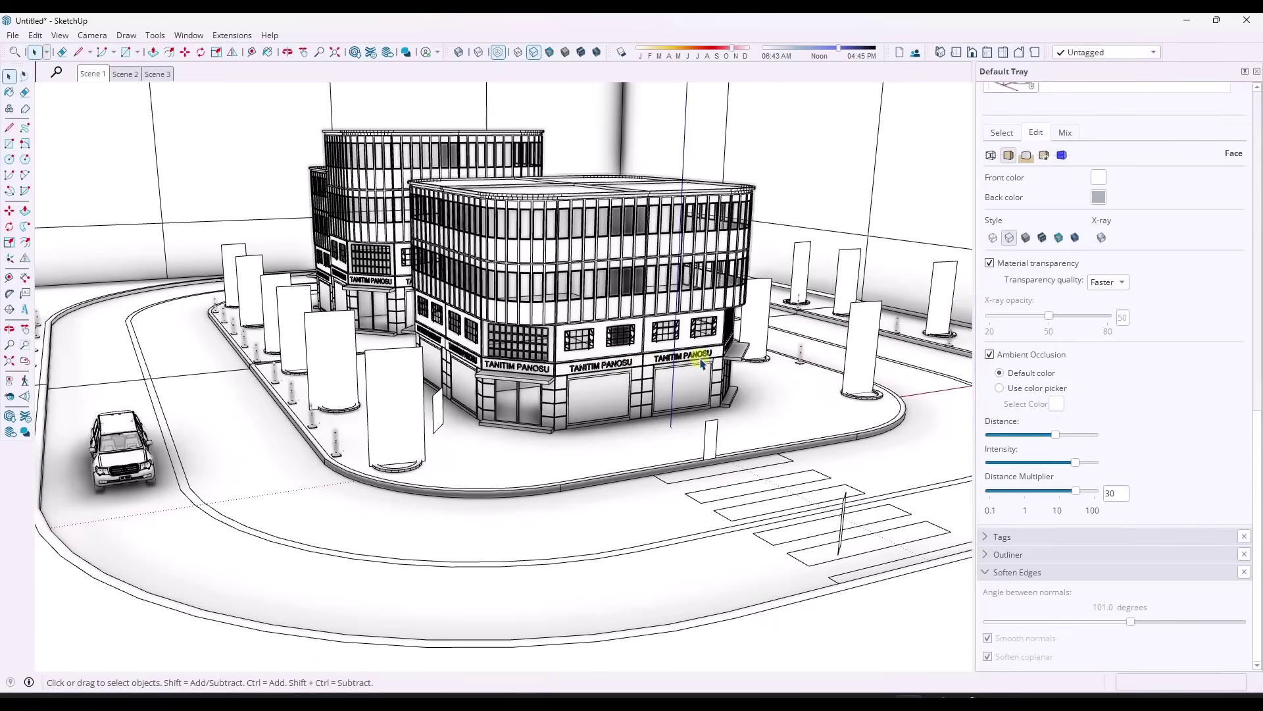
Step: Switch ambient occlusion to a custom colour, try an orange, then cancel to keep black
{"action": "middle_click_drag", "start_coordinate": [725, 358], "coordinate": [764, 333]}
{"action": "left_click", "coordinate": [1000, 389]}
{"action": "left_click", "coordinate": [1056, 404]}
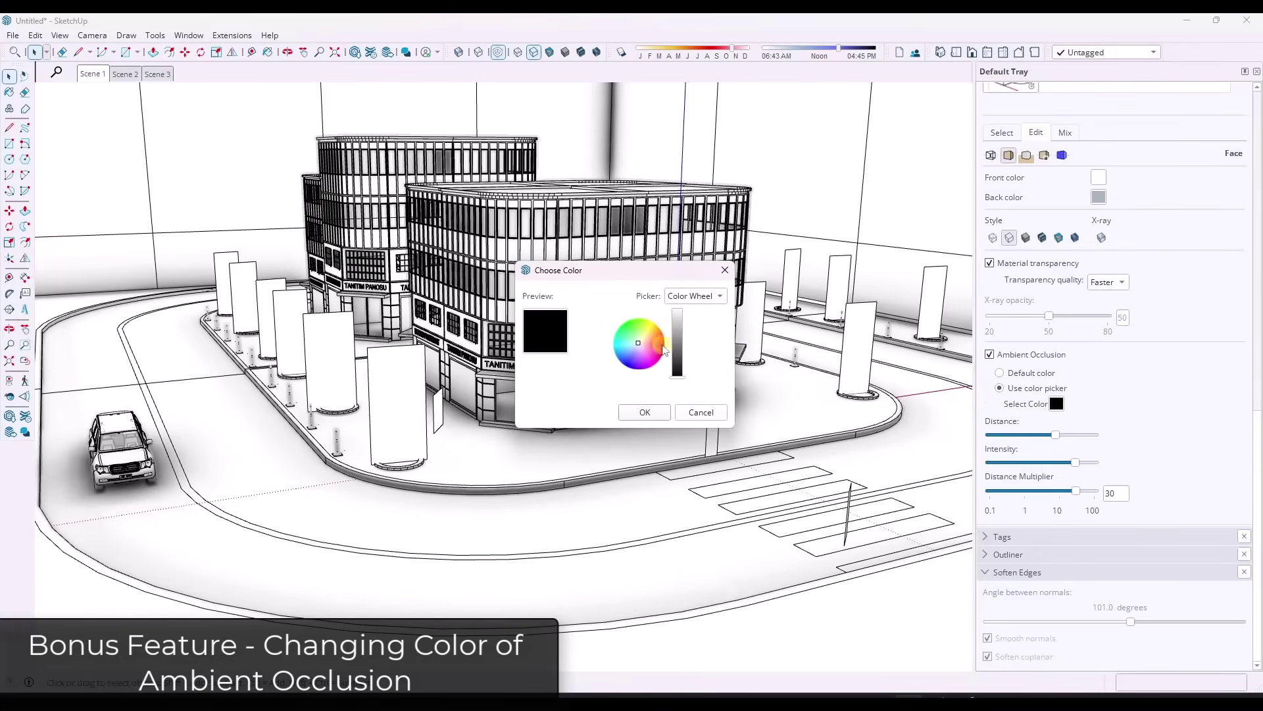
{"action": "left_click", "coordinate": [658, 329]}
{"action": "left_click", "coordinate": [676, 322]}
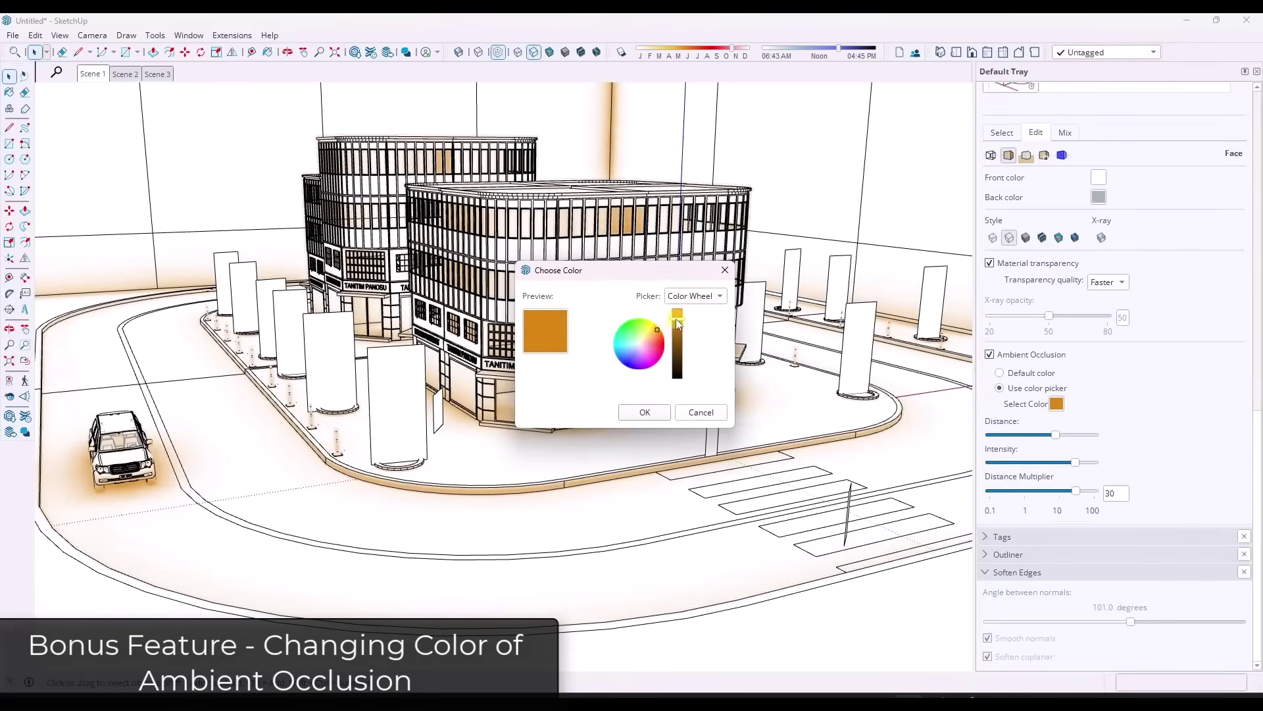
{"action": "left_click_drag", "start_coordinate": [678, 324], "coordinate": [683, 340]}
{"action": "left_click", "coordinate": [701, 412]}
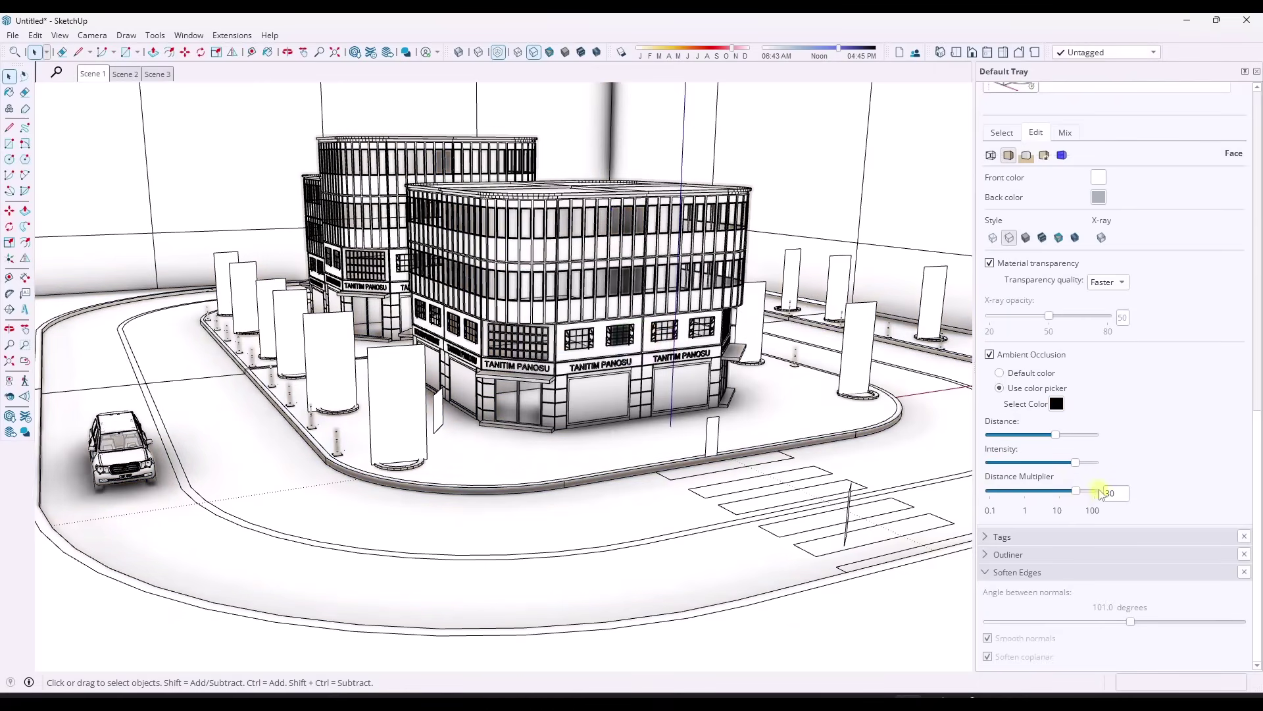
{"action": "middle_click_drag", "start_coordinate": [512, 339], "coordinate": [545, 352]}
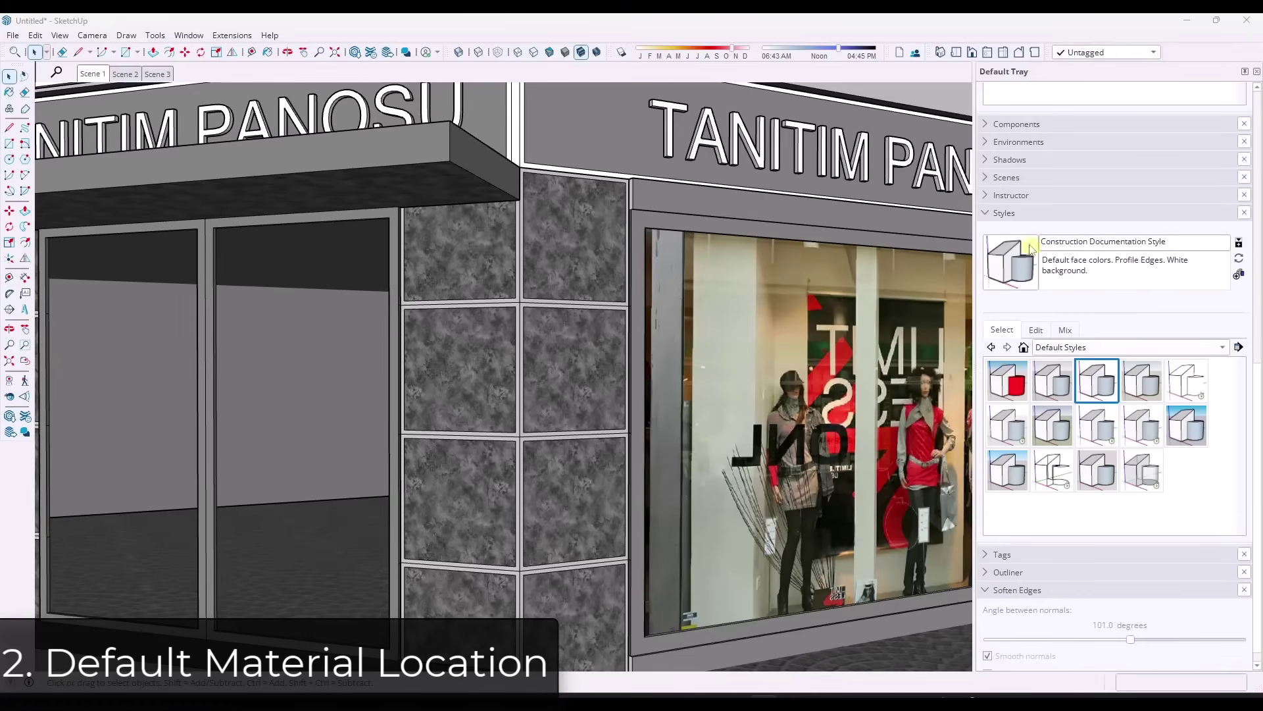
Step: Pick Metal_10_1K from the Metal collection and view its metalness, roughness and normal settings
{"action": "left_click", "coordinate": [993, 213]}
{"action": "scroll", "coordinate": [1128, 290], "scroll_direction": "up", "scroll_amount": 3}
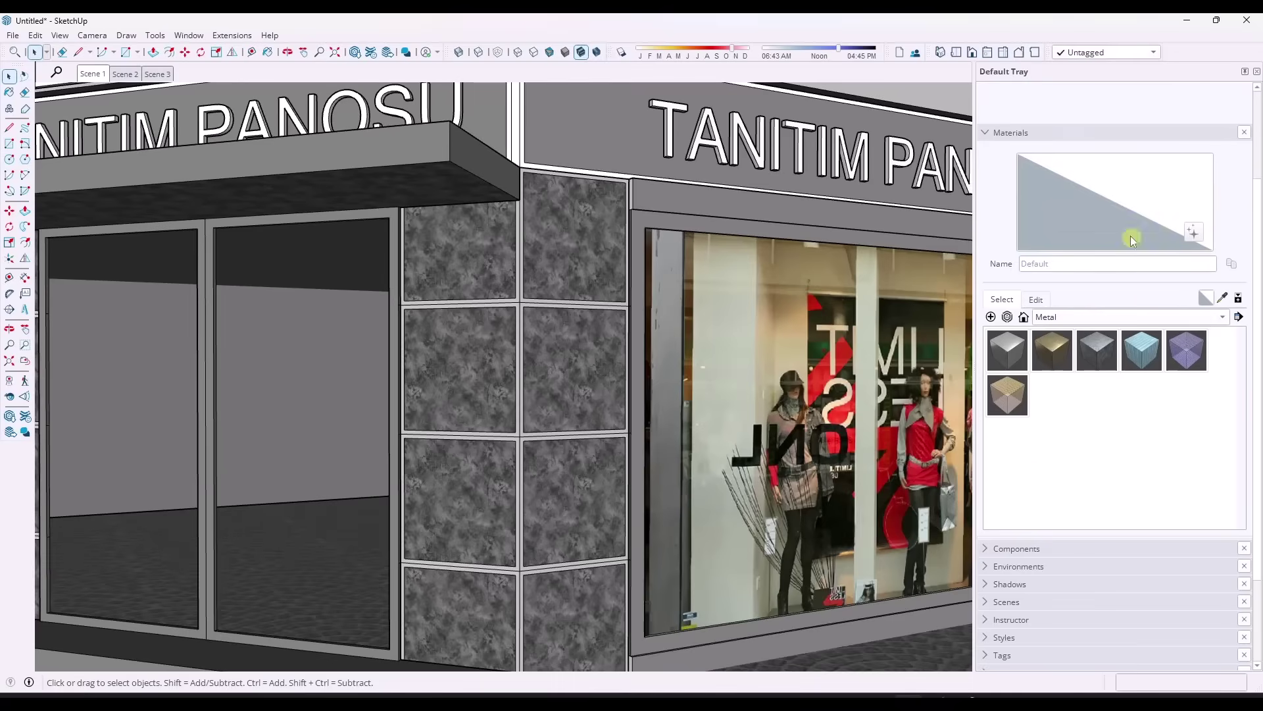
{"action": "left_click", "coordinate": [1046, 354]}
{"action": "left_click", "coordinate": [1035, 300]}
{"action": "scroll", "coordinate": [1090, 437], "scroll_direction": "down", "scroll_amount": 8}
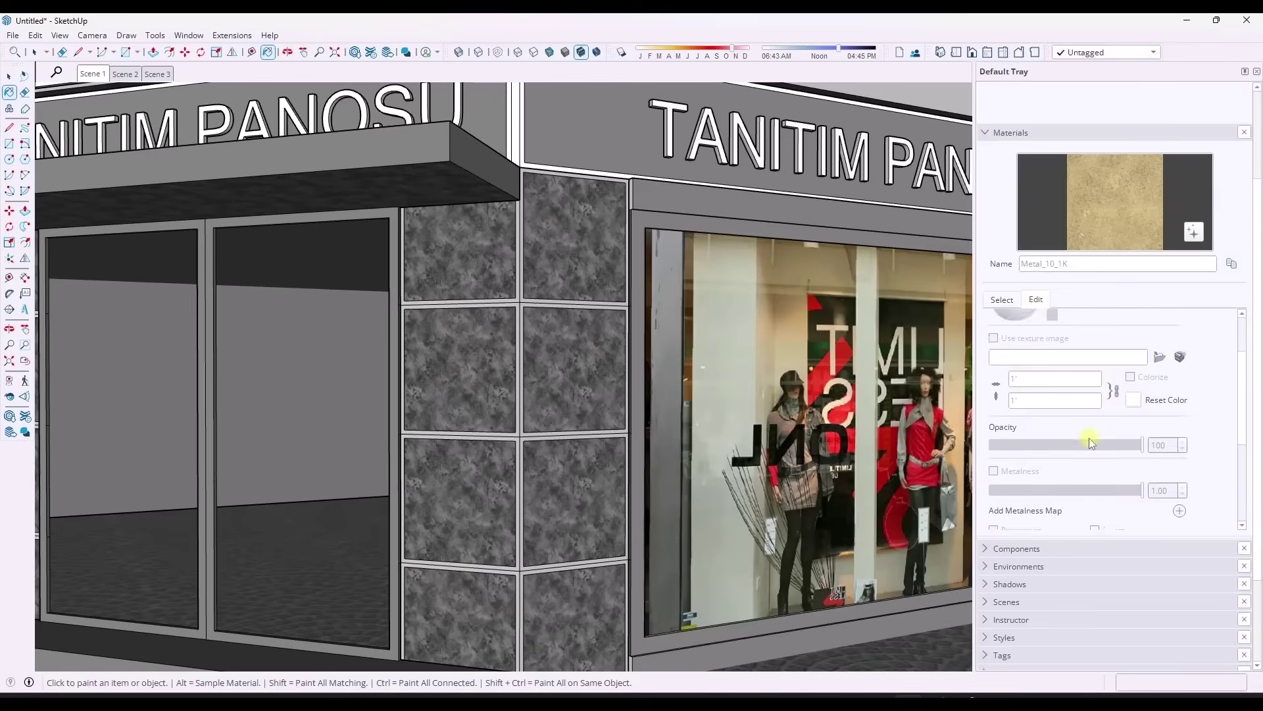
Step: Enlarge the material thumbnail area and enter the bar counter group for editing
{"action": "left_click", "coordinate": [1002, 299]}
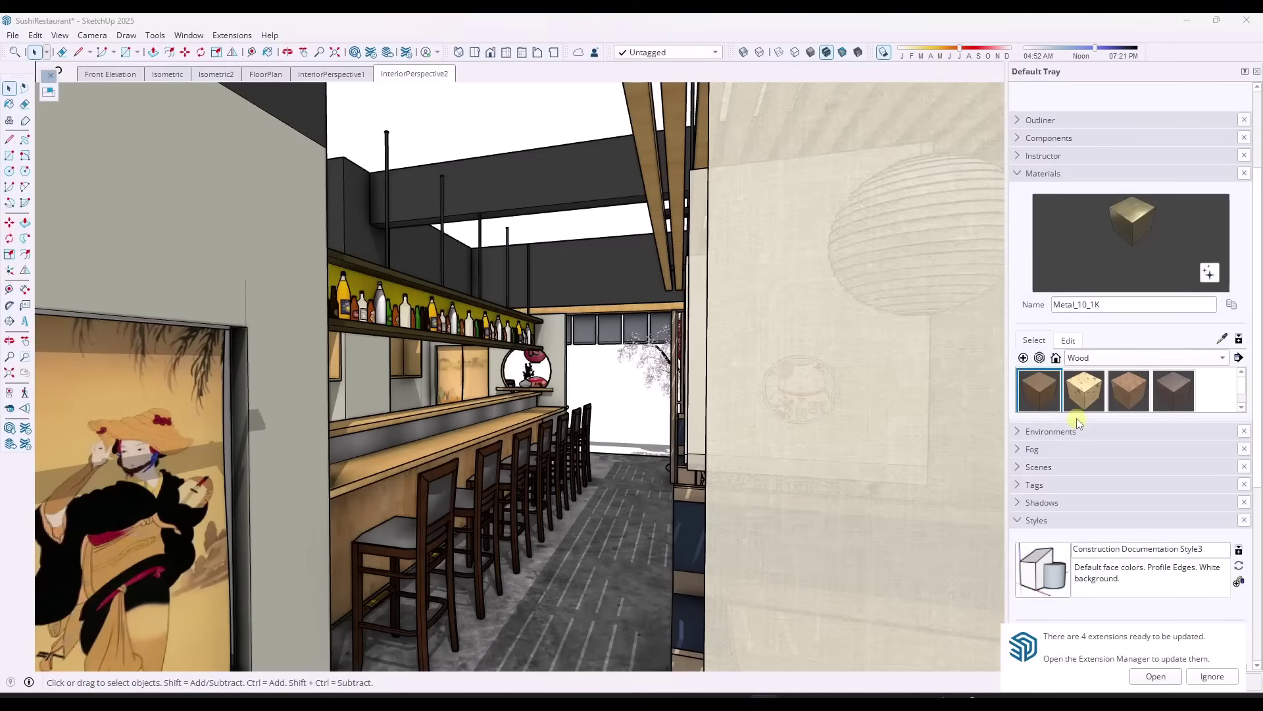
{"action": "left_click_drag", "start_coordinate": [1080, 459], "coordinate": [1086, 517]}
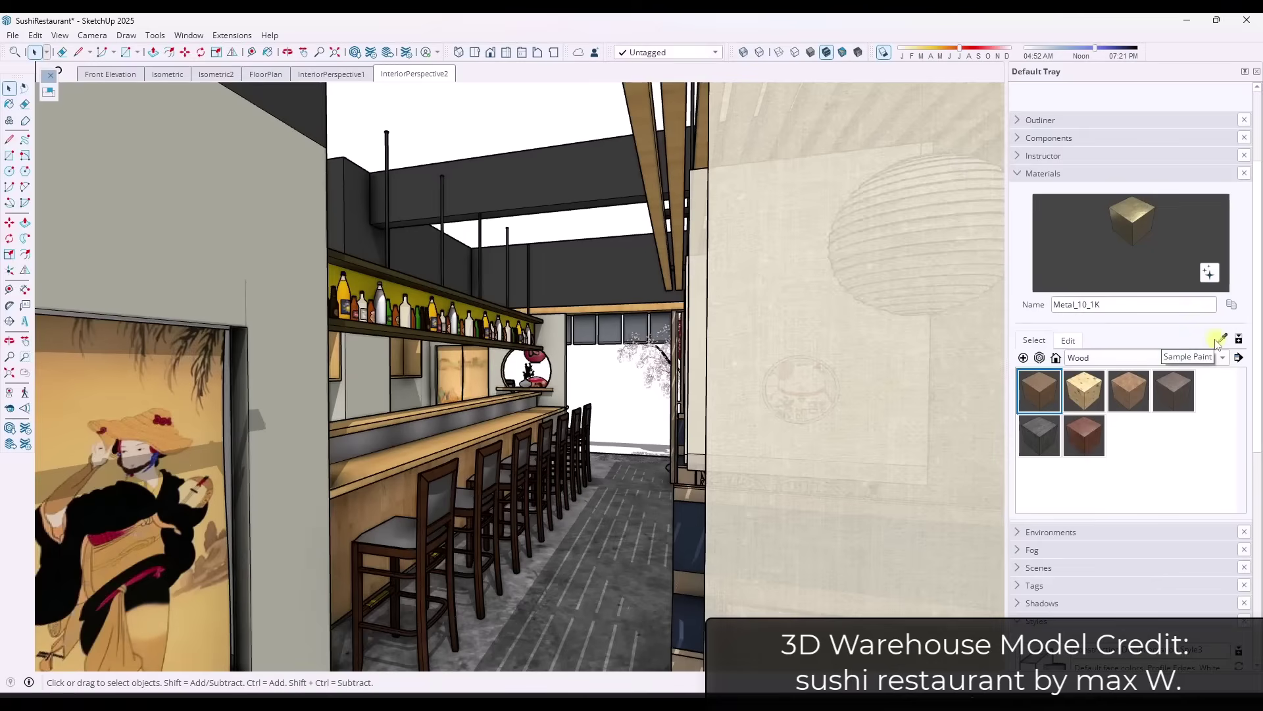
{"action": "left_click", "coordinate": [367, 507]}
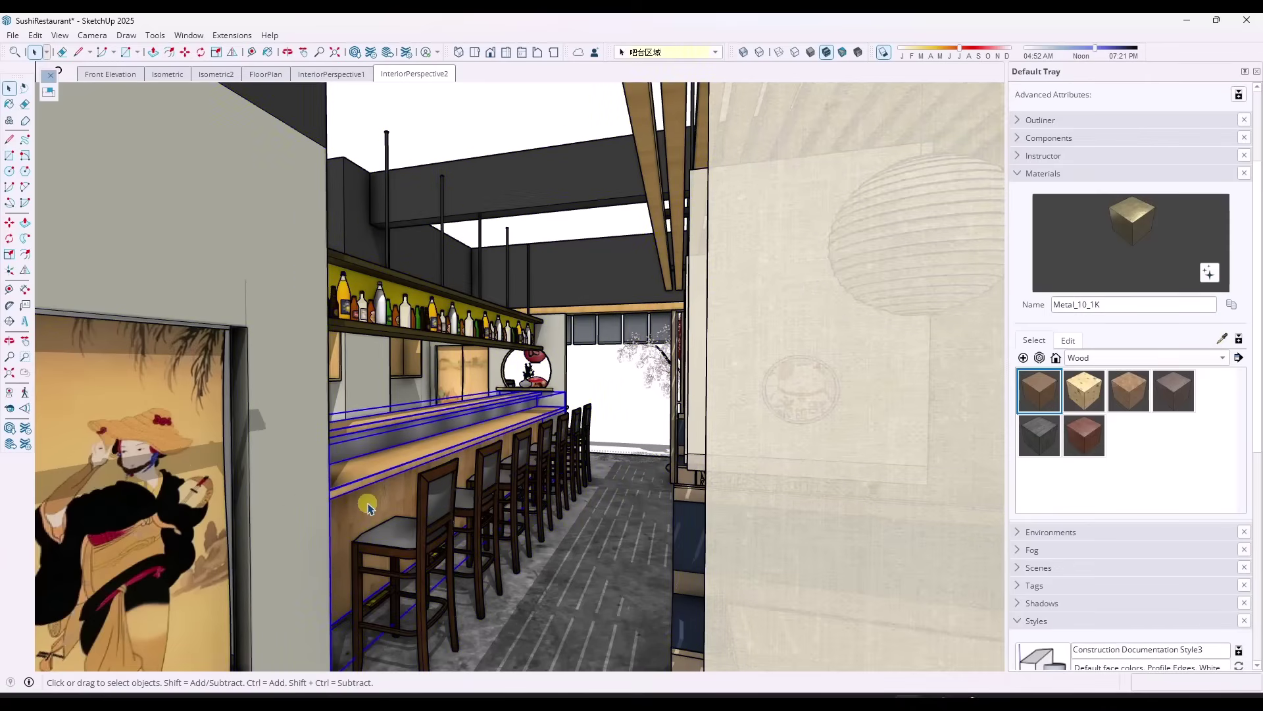
{"action": "double_click", "coordinate": [367, 507]}
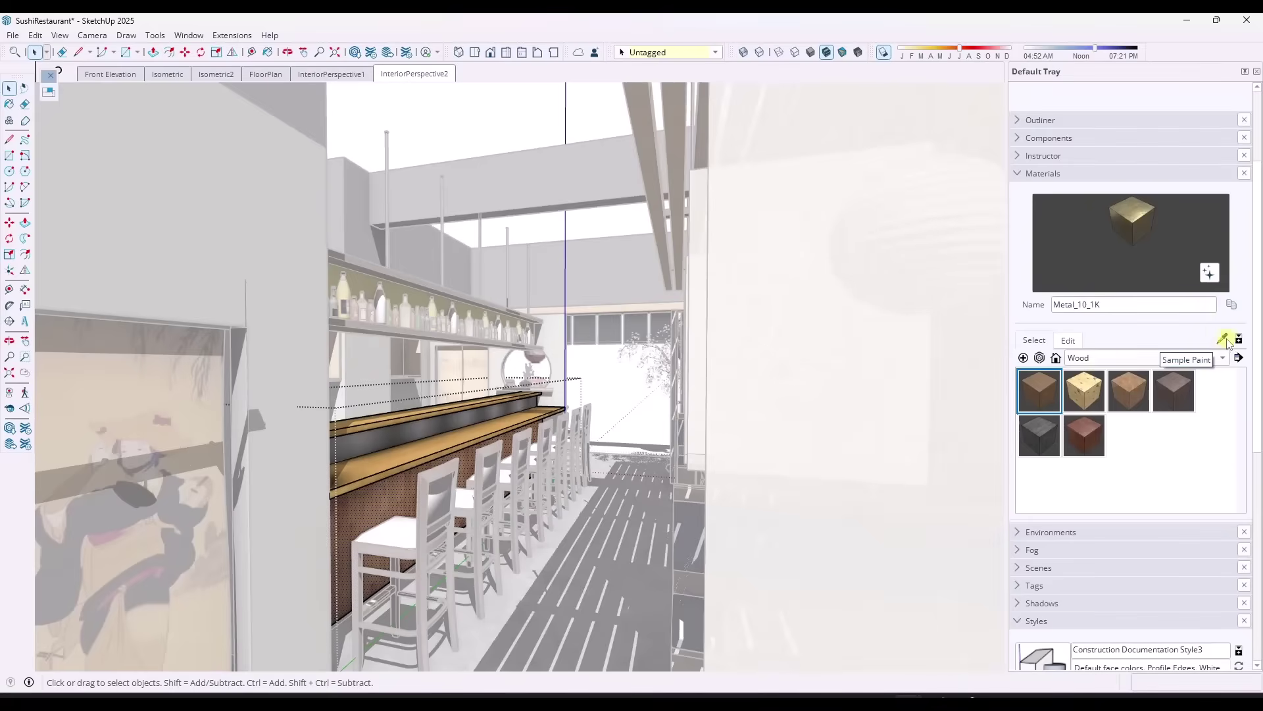
Step: Inside the group, choose Default from the In Model materials and paint the bar front and top
{"action": "left_click", "coordinate": [1118, 358]}
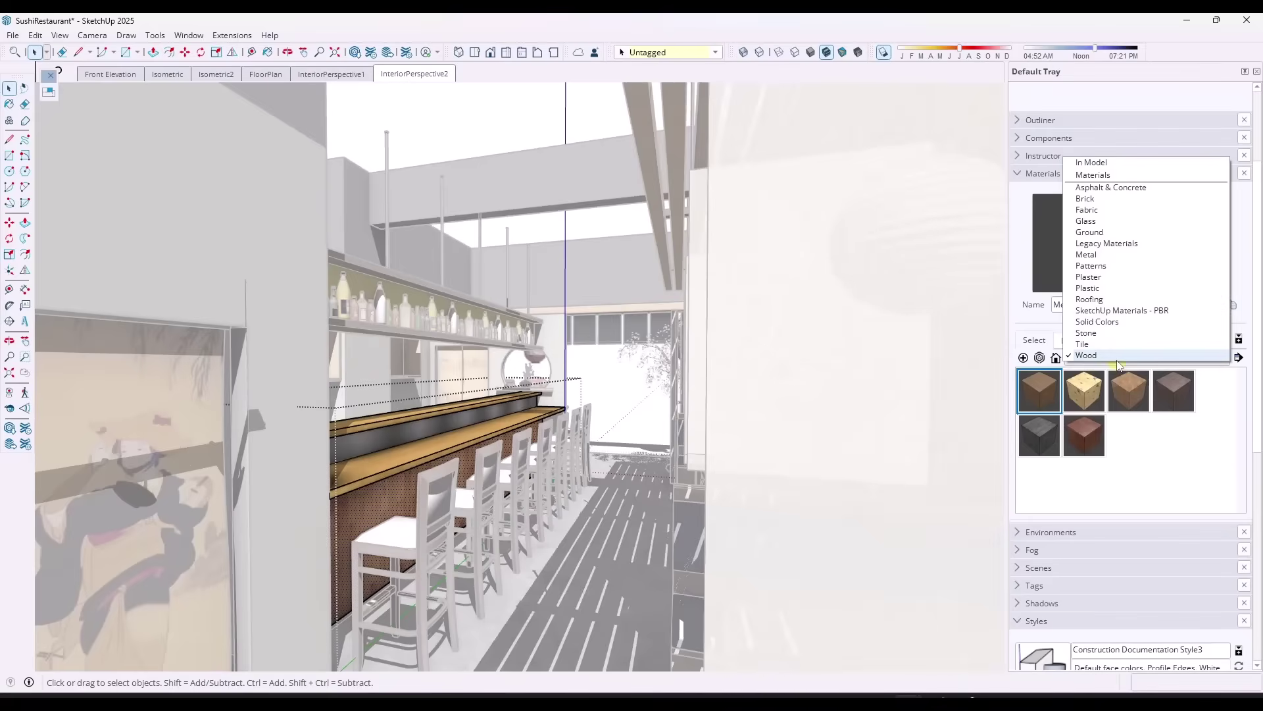
{"action": "left_click", "coordinate": [1106, 164]}
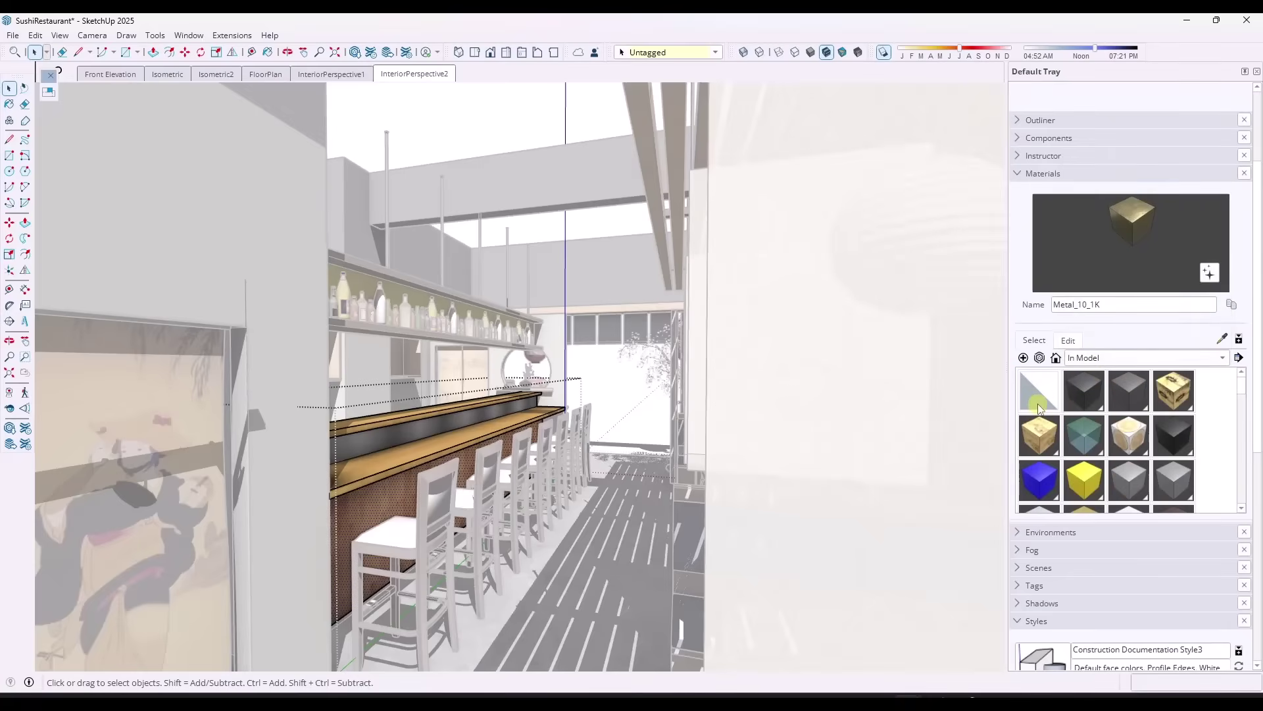
{"action": "left_click", "coordinate": [1038, 403]}
{"action": "left_click", "coordinate": [378, 476]}
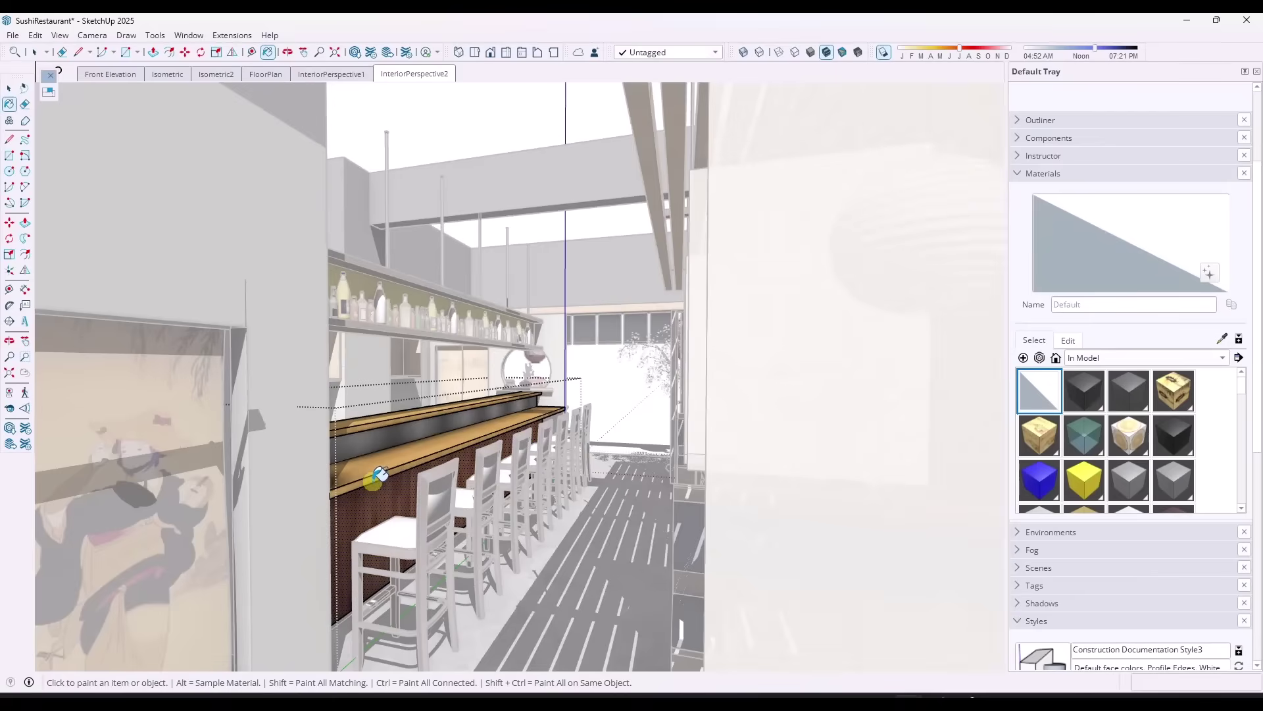
{"action": "left_click", "coordinate": [378, 475]}
{"action": "left_click", "coordinate": [383, 469]}
{"action": "key", "text": "space"}
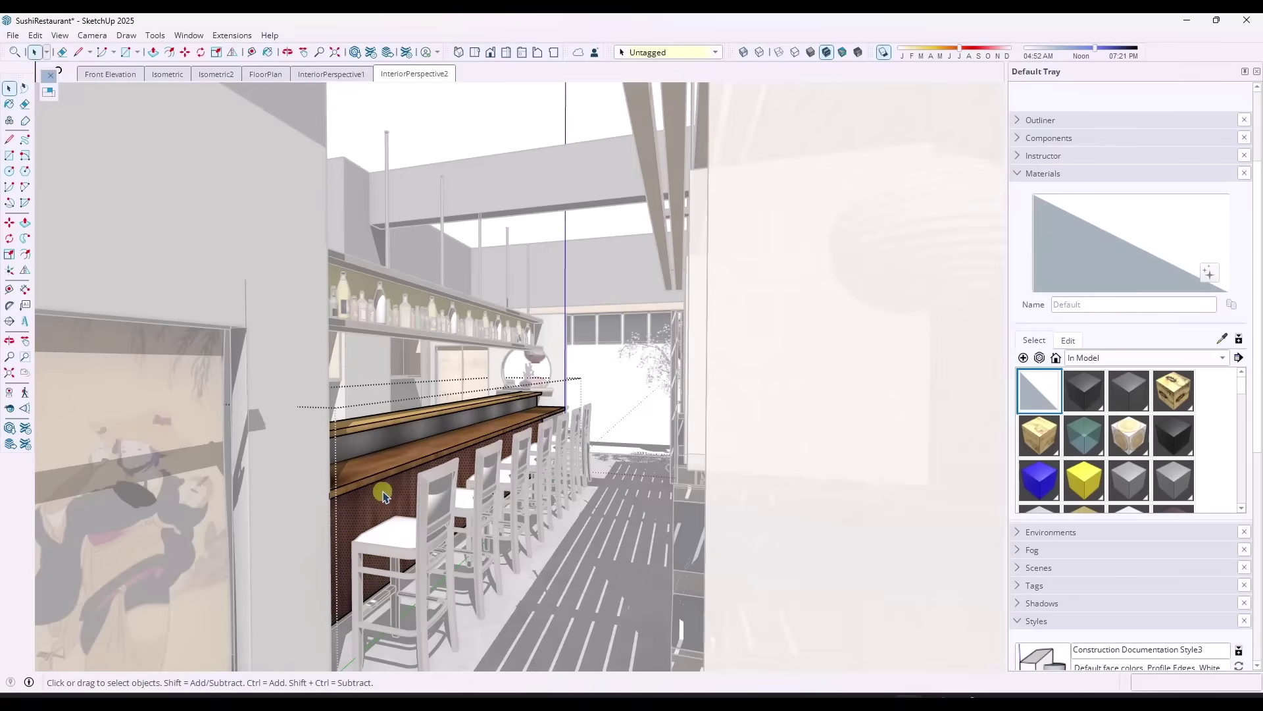
Step: Exit the bar group and paint the counter's front and top with white Default
{"action": "key", "text": "Escape"}
{"action": "left_click", "coordinate": [1037, 395]}
{"action": "left_click", "coordinate": [395, 474]}
{"action": "key", "text": "space"}
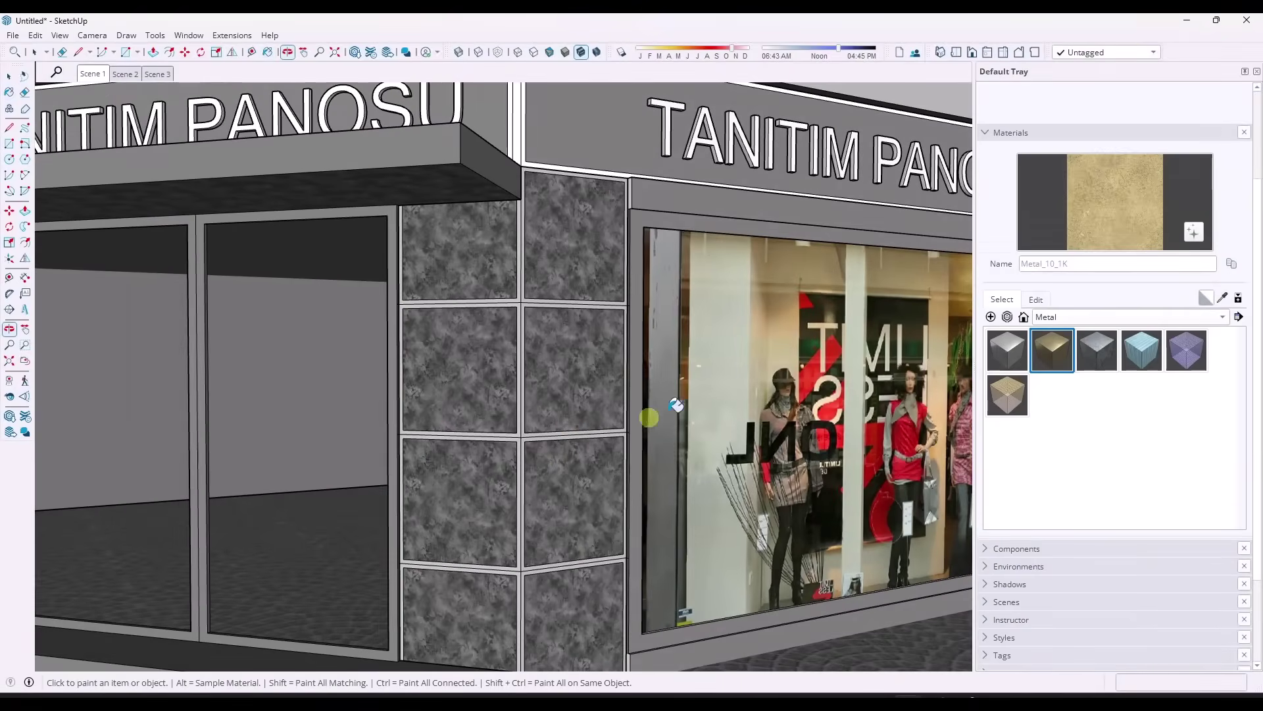
Step: Select a single pillar tile face on the storefront
{"action": "left_click", "coordinate": [1208, 297]}
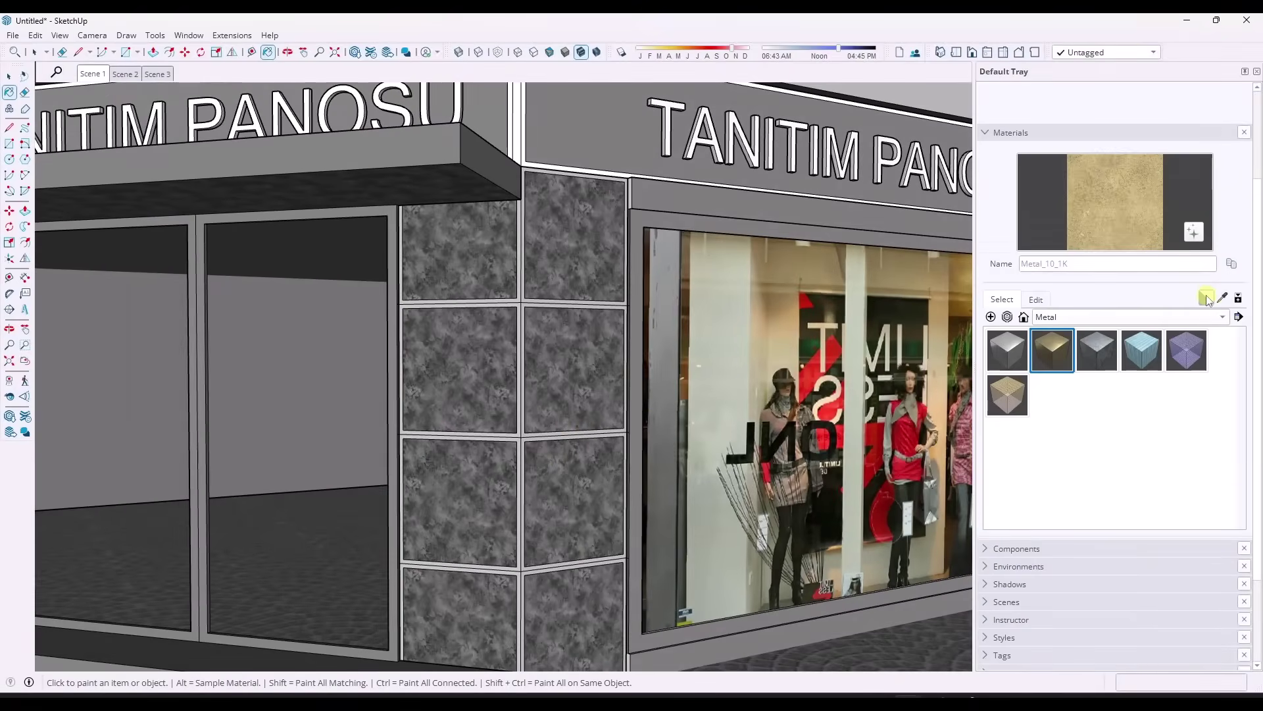
{"action": "key", "text": "space"}
{"action": "left_click", "coordinate": [585, 359]}
{"action": "triple_click", "coordinate": [586, 359]}
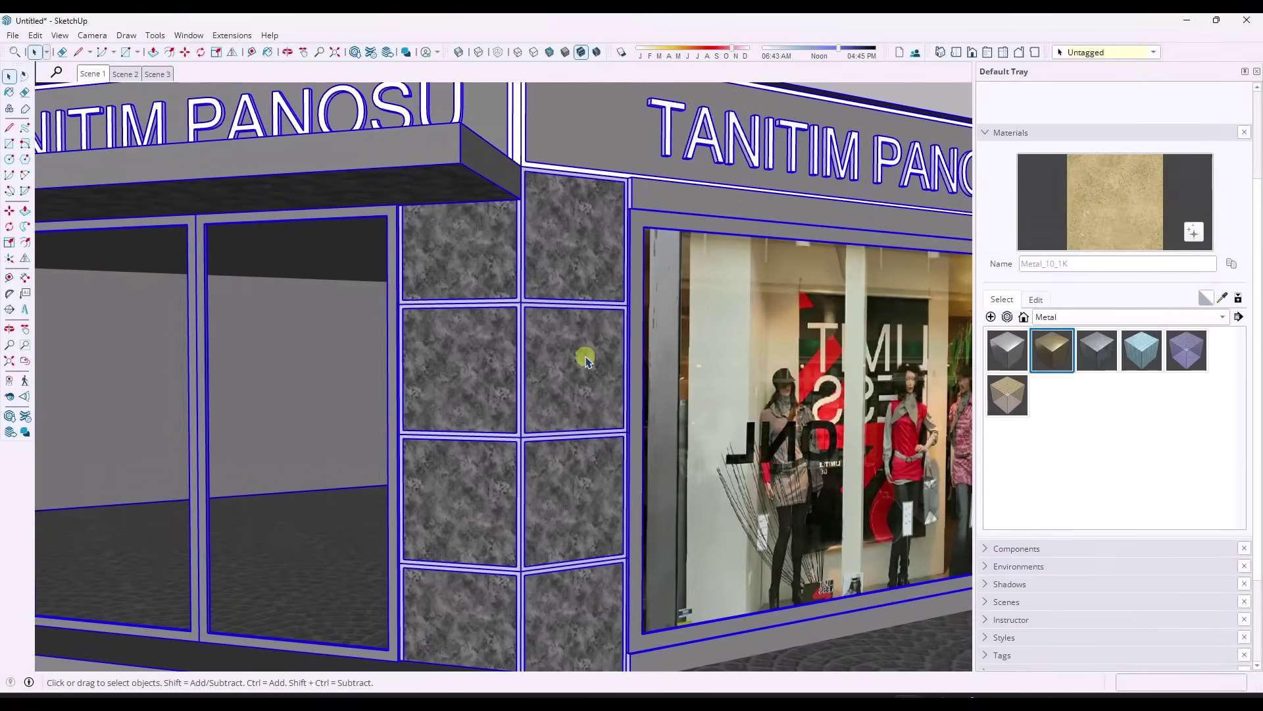
{"action": "left_click", "coordinate": [573, 361]}
{"action": "triple_click", "coordinate": [574, 368]}
{"action": "left_click", "coordinate": [575, 368]}
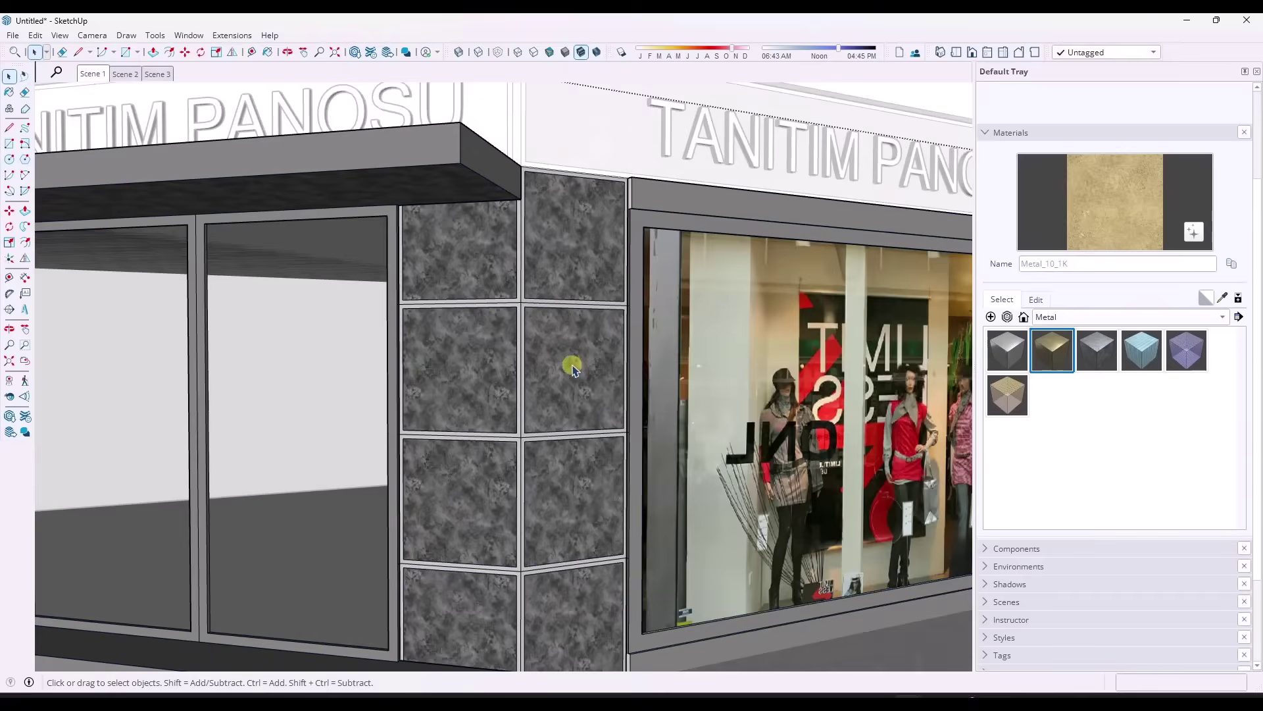
{"action": "double_click", "coordinate": [575, 367]}
{"action": "left_click", "coordinate": [575, 367]}
Step: Repaint the storefront pillar tiles with the default grey material
{"action": "left_click", "coordinate": [1042, 340]}
{"action": "left_click", "coordinate": [1206, 298]}
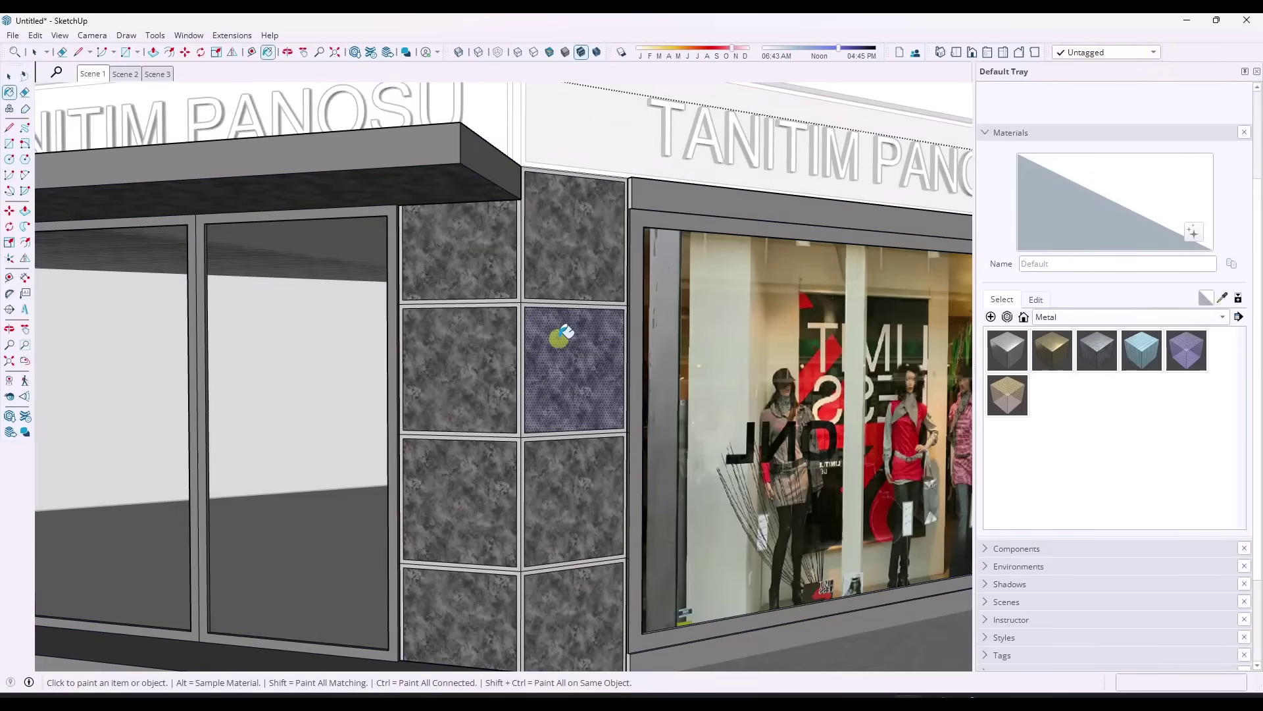
{"action": "left_click", "coordinate": [570, 337]}
{"action": "left_click", "coordinate": [582, 238]}
{"action": "left_click", "coordinate": [470, 237]}
{"action": "left_click", "coordinate": [448, 366]}
{"action": "left_click", "coordinate": [474, 498]}
{"action": "left_click", "coordinate": [461, 616]}
{"action": "key", "text": "space"}
Step: Switch the materials list to In Model and load Default for painting
{"action": "left_click", "coordinate": [1223, 316]}
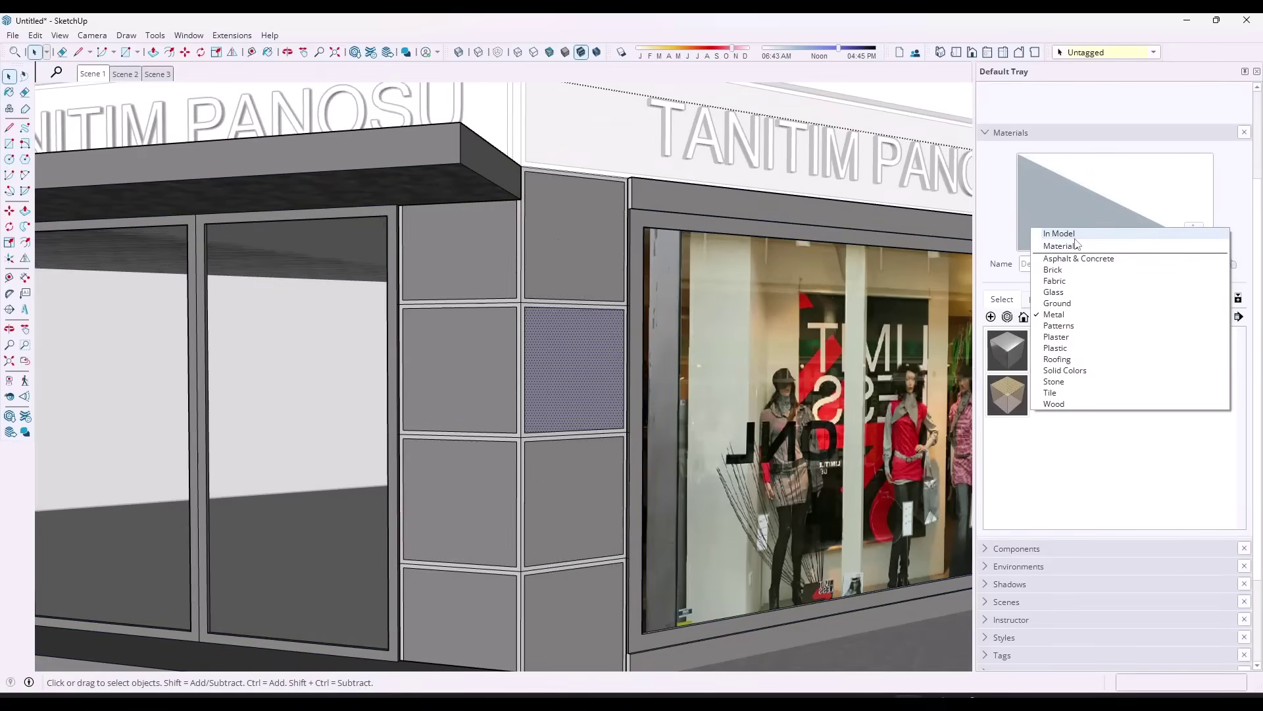
{"action": "left_click", "coordinate": [1066, 237]}
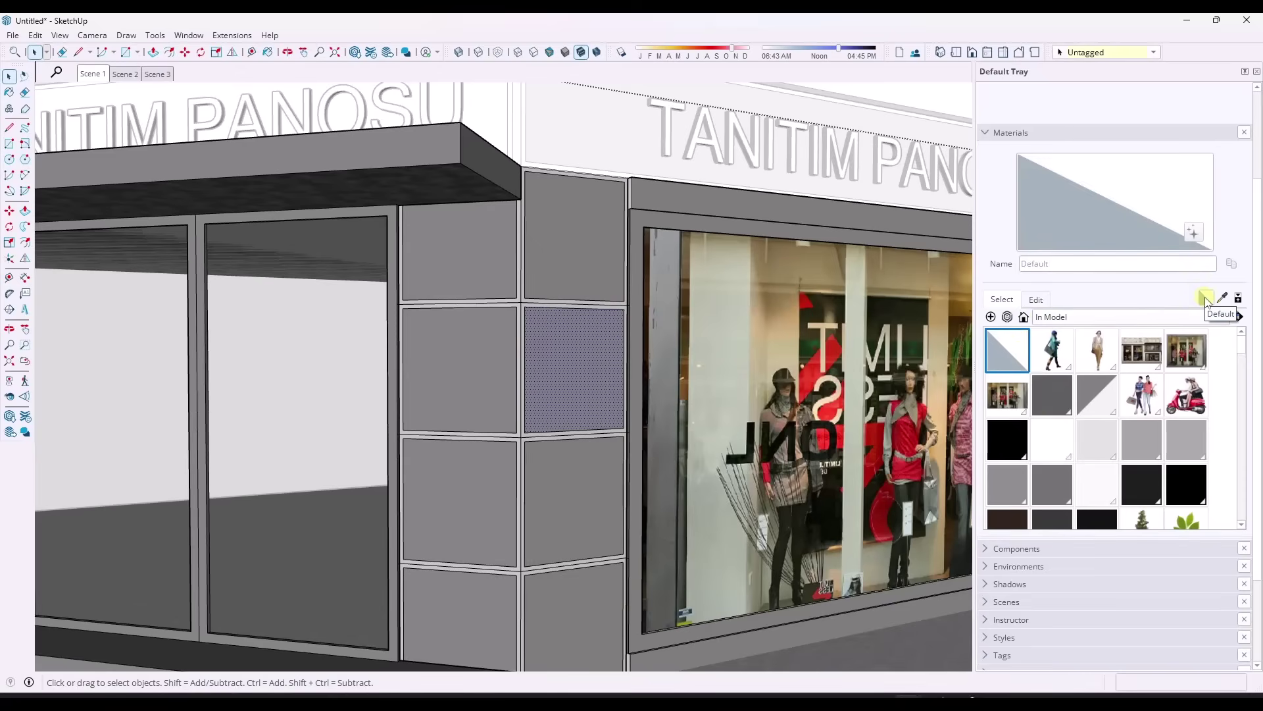
{"action": "left_click", "coordinate": [1206, 299]}
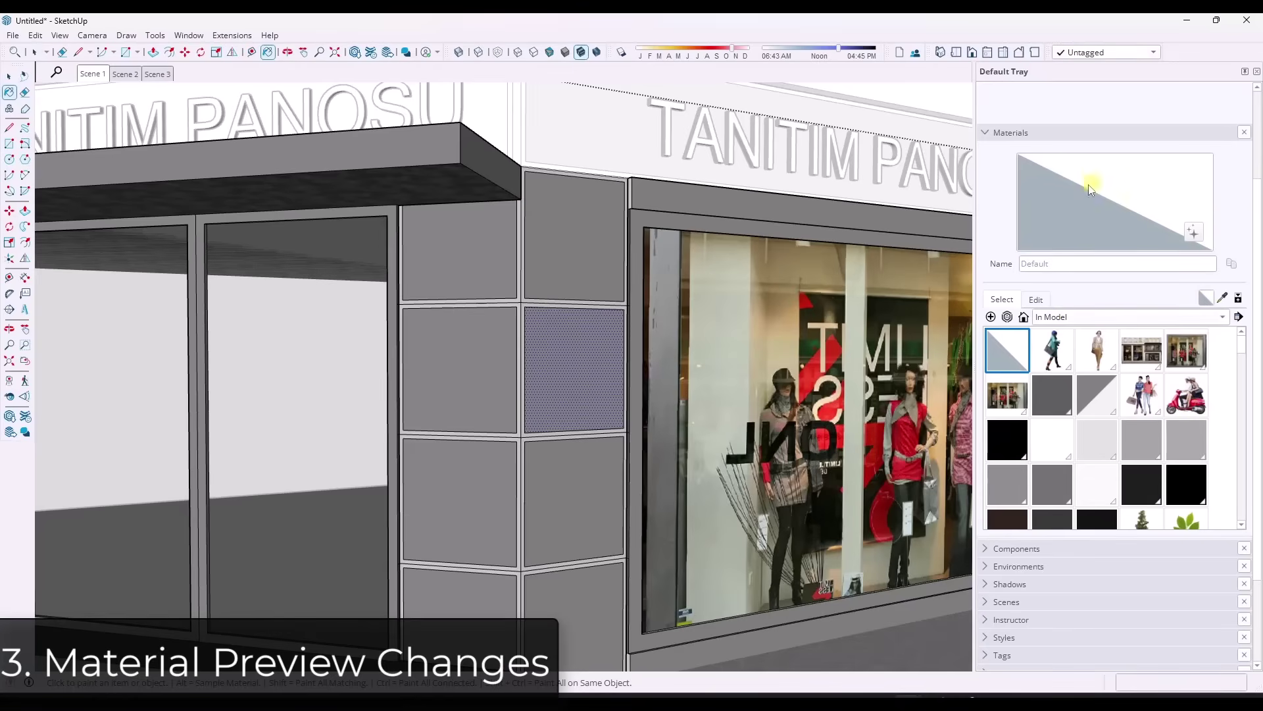
Step: Browse the Metal, then Asphalt & Concrete collections, previewing Asphalt_02_1K through Concrete_06_1K
{"action": "left_click", "coordinate": [1092, 317]}
{"action": "left_click", "coordinate": [1074, 398]}
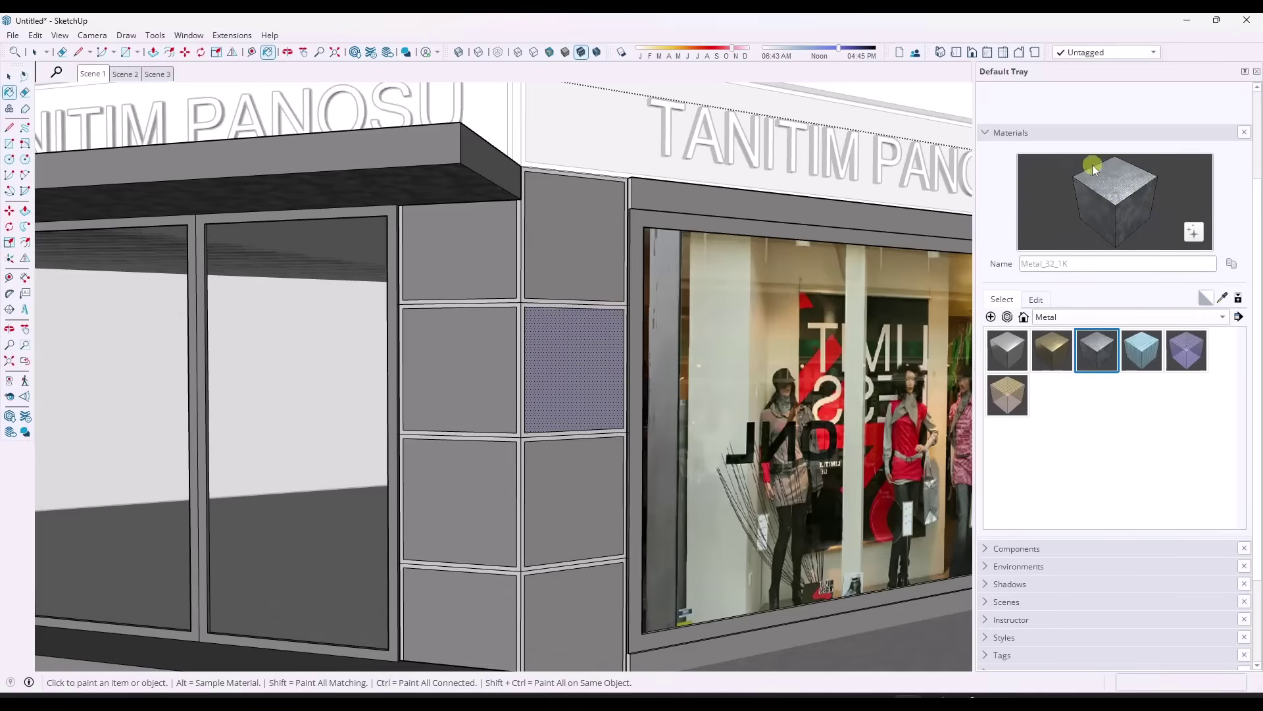
{"action": "left_click", "coordinate": [1057, 319]}
{"action": "left_click", "coordinate": [1069, 259]}
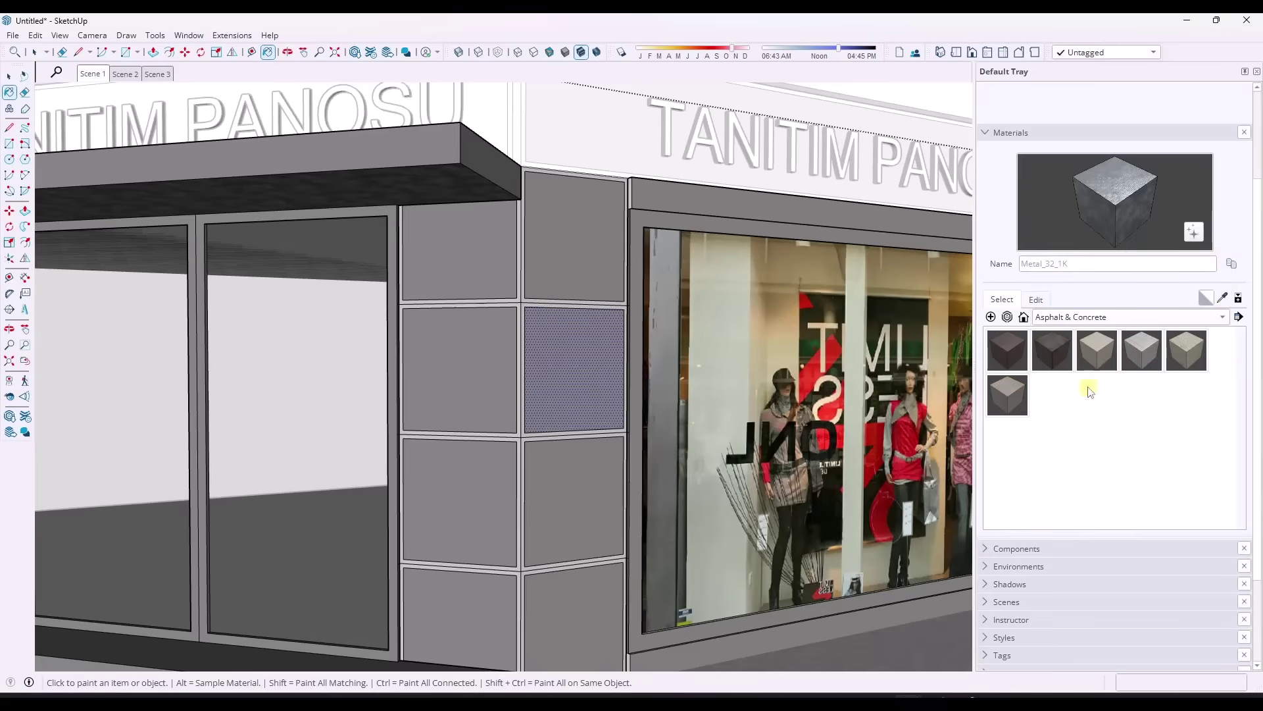
{"action": "left_click", "coordinate": [1052, 350]}
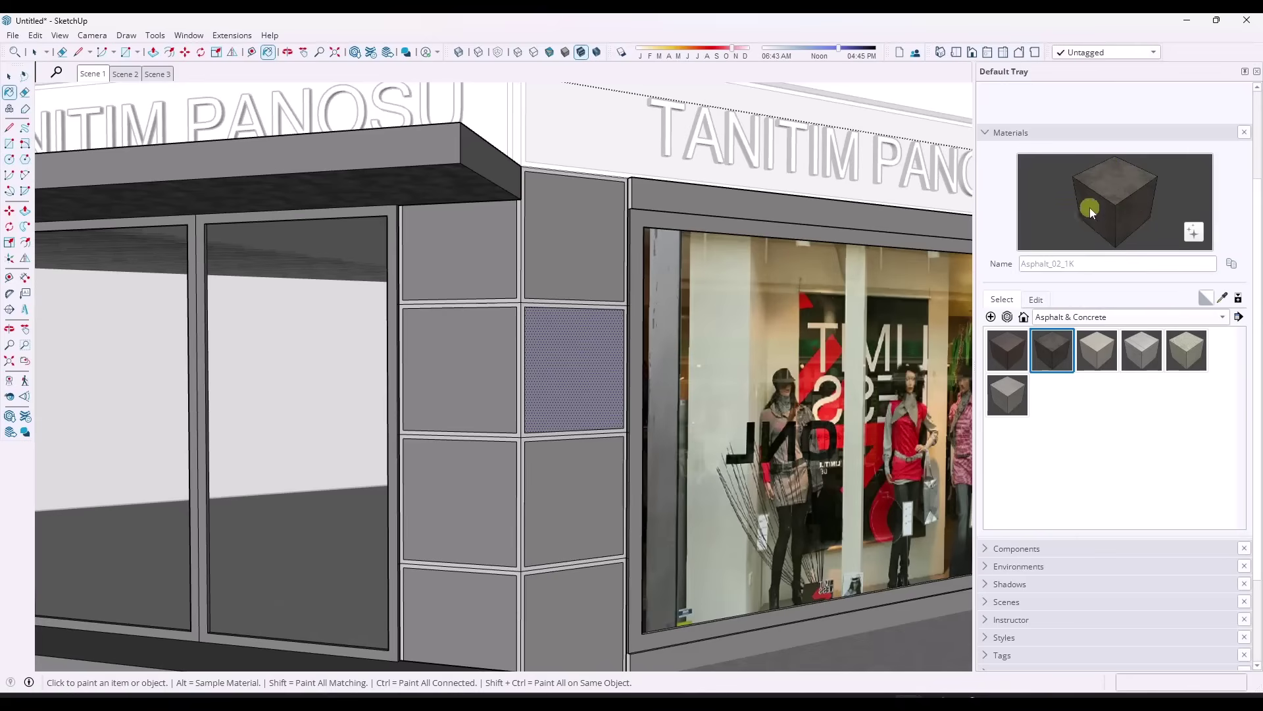
{"action": "left_click", "coordinate": [1107, 338]}
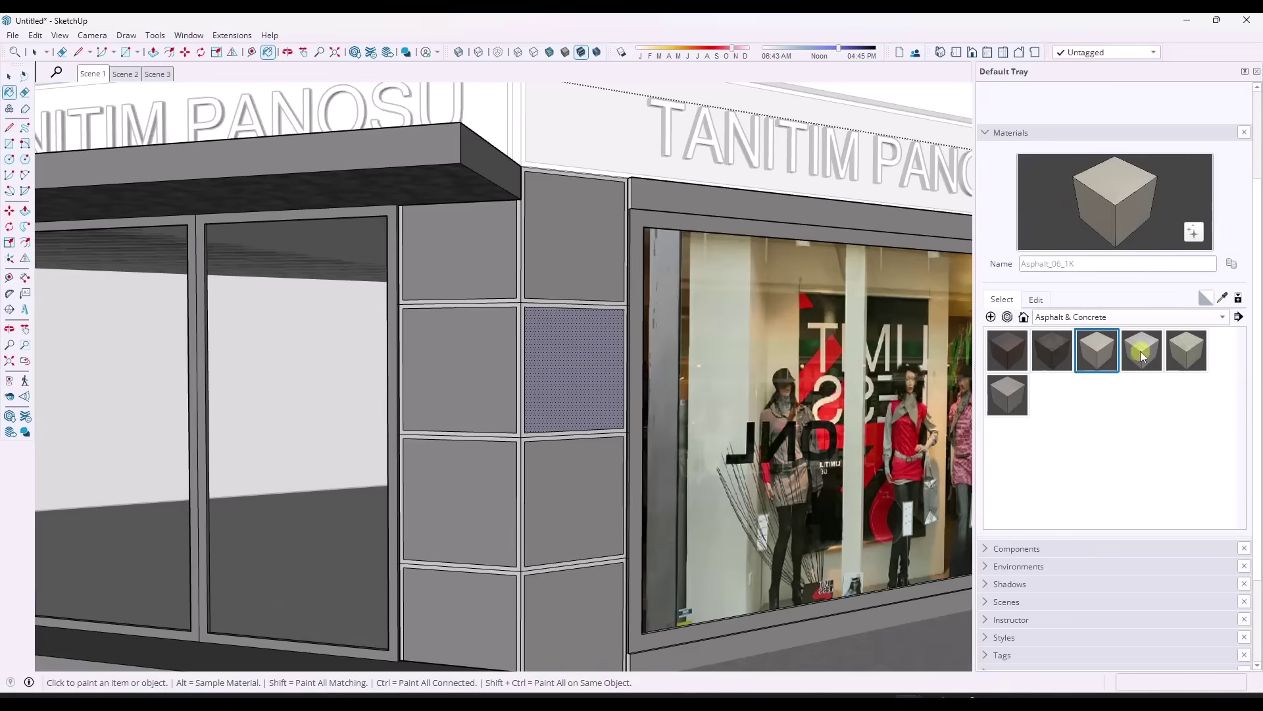
{"action": "left_click", "coordinate": [1127, 348]}
{"action": "left_click", "coordinate": [1200, 356]}
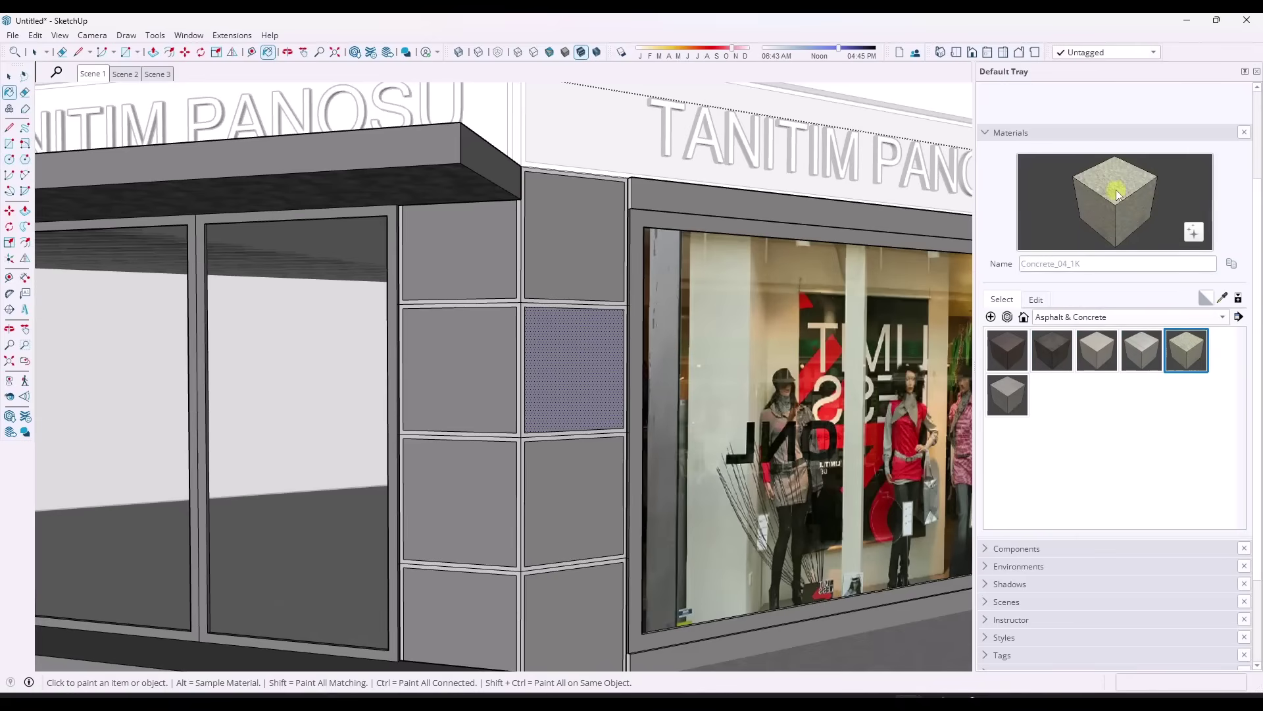
{"action": "left_click", "coordinate": [1006, 395]}
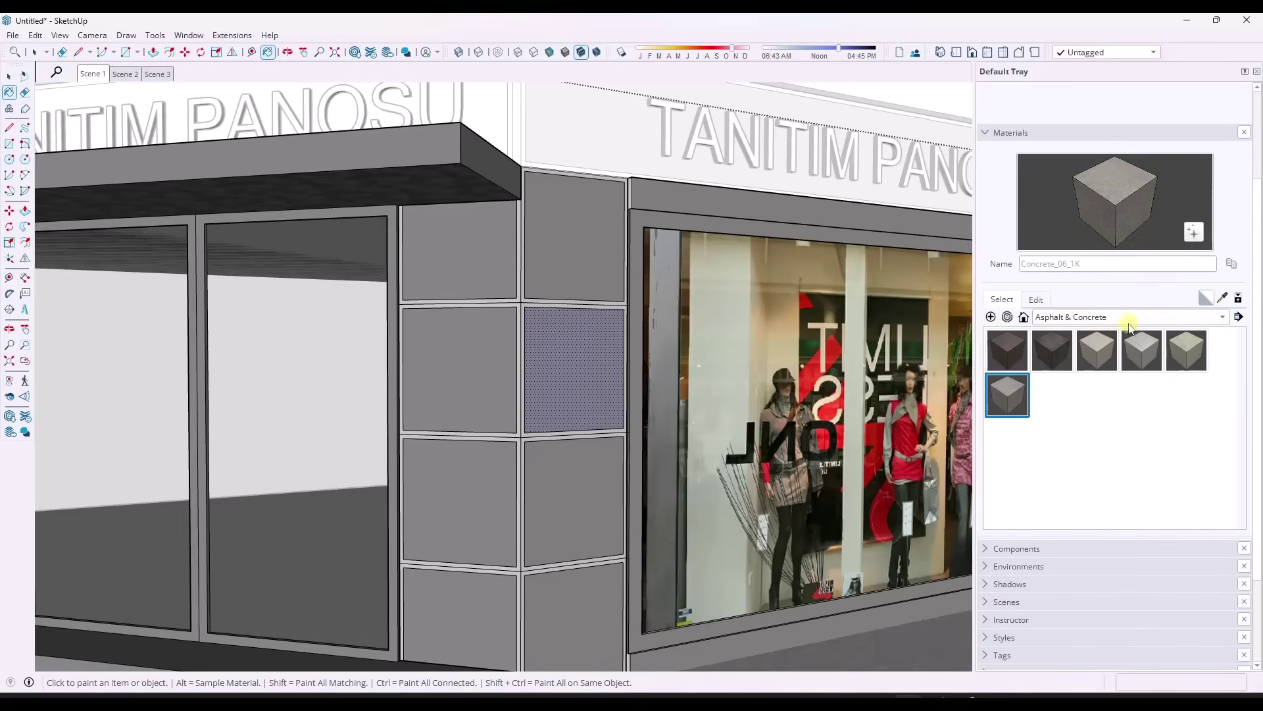
Step: Set the material preview to a flat swatch and widen the materials tray
{"action": "right_click", "coordinate": [1109, 202]}
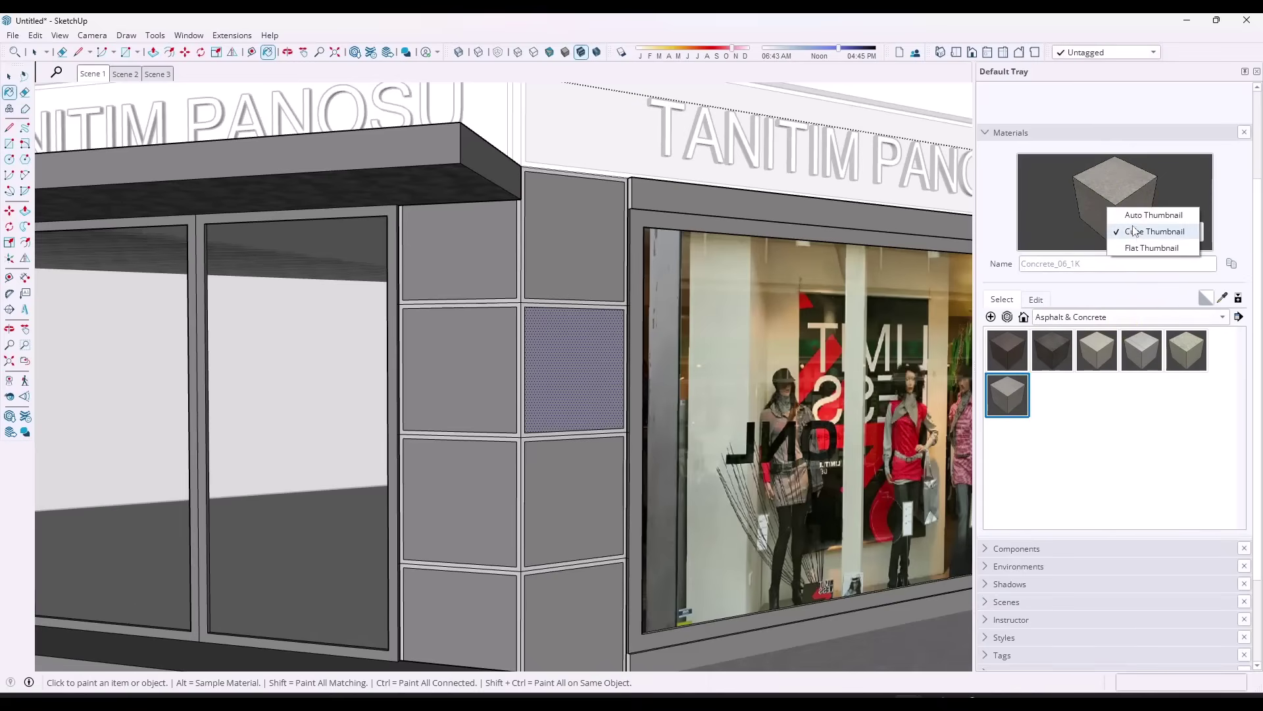
{"action": "left_click", "coordinate": [1152, 247]}
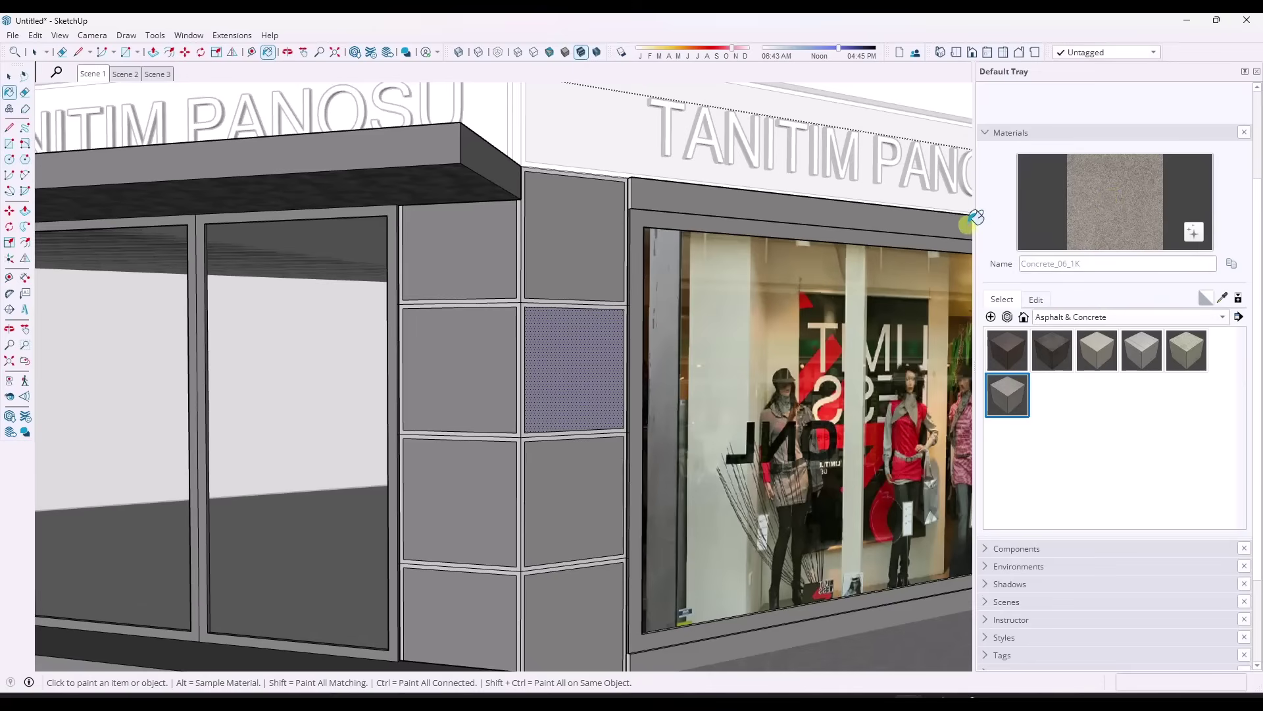
{"action": "left_click_drag", "start_coordinate": [975, 224], "coordinate": [857, 230]}
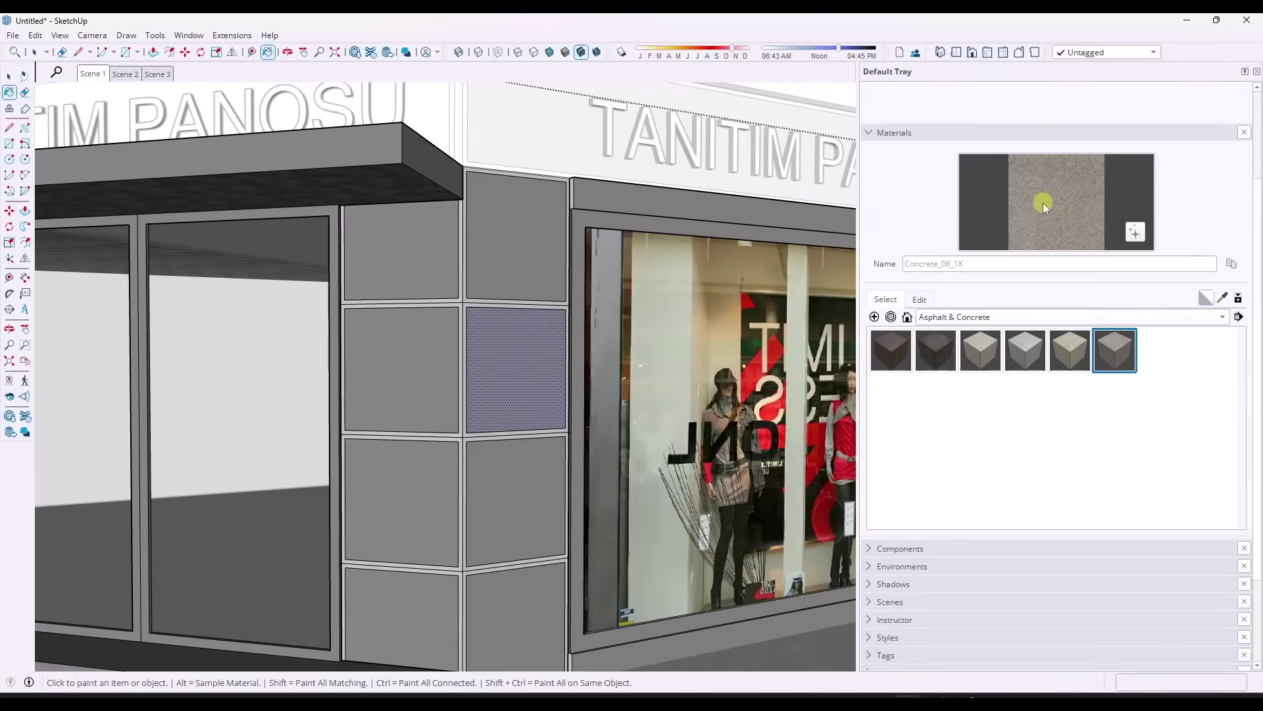
Step: Preview several asphalt materials and choose Asphalt_06_1K
{"action": "left_click", "coordinate": [1031, 354]}
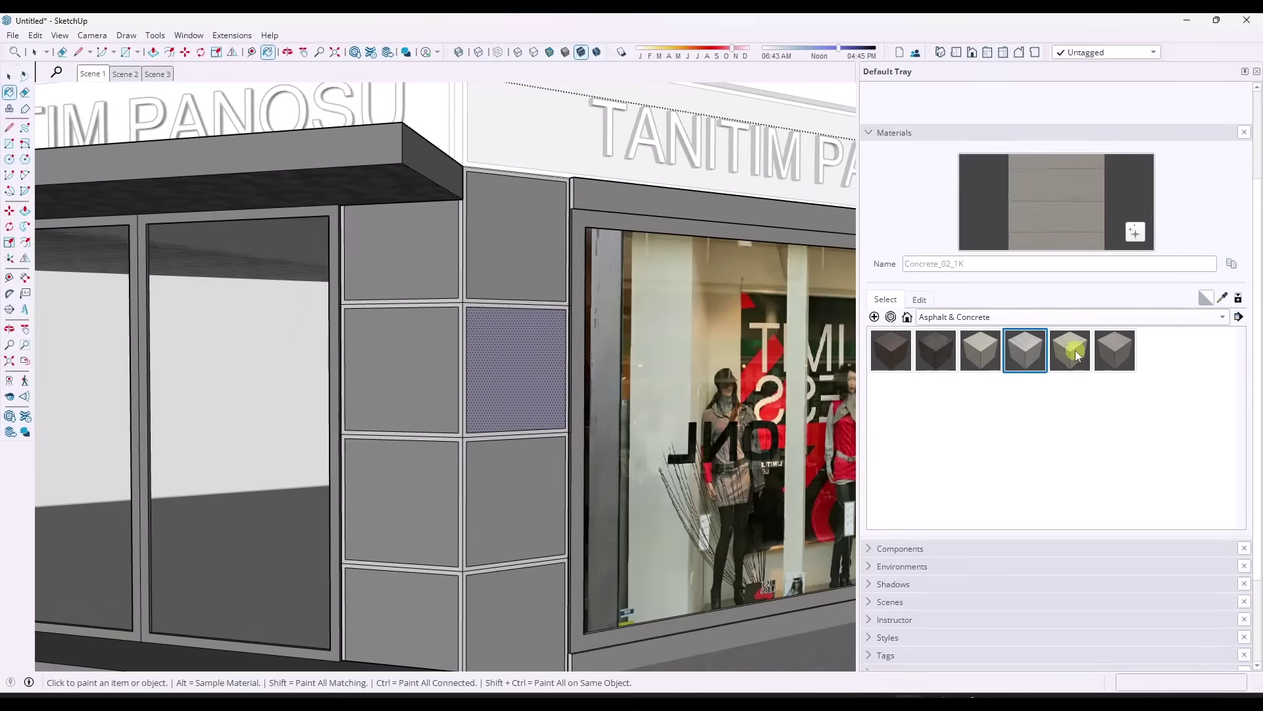
{"action": "left_click", "coordinate": [980, 352]}
{"action": "left_click", "coordinate": [929, 356]}
{"action": "left_click", "coordinate": [1075, 198]}
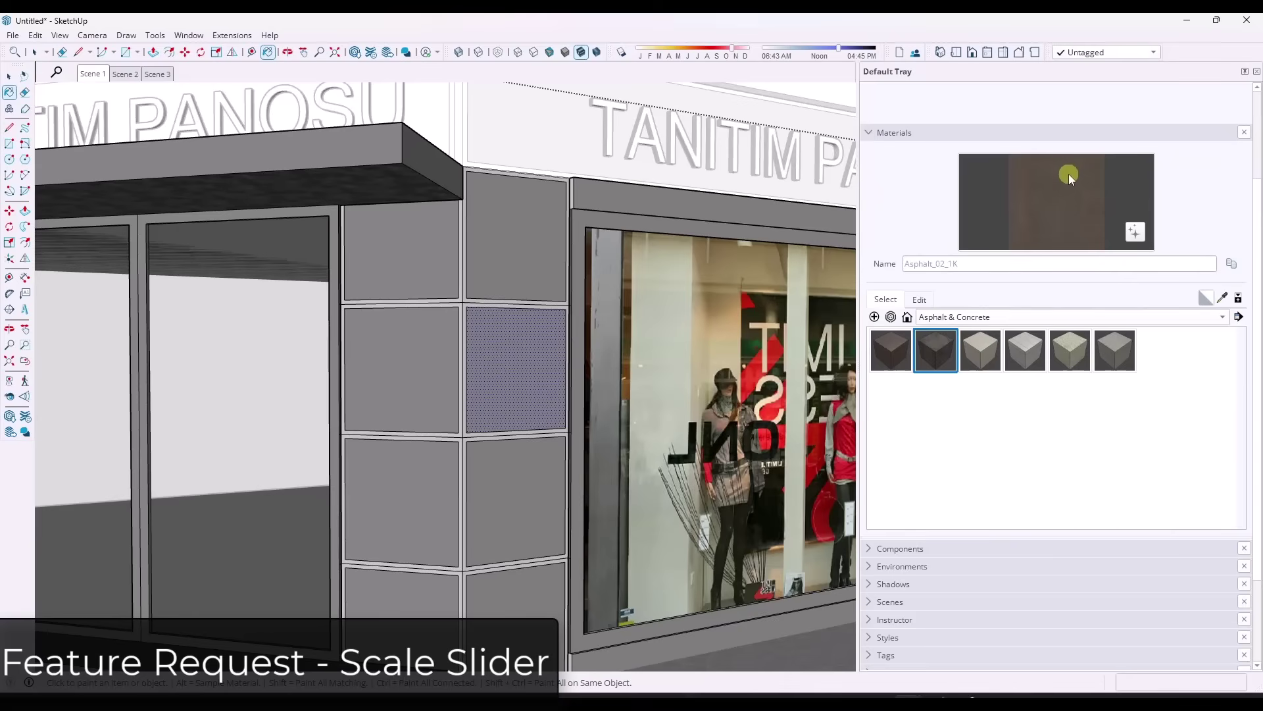
{"action": "left_click", "coordinate": [998, 350]}
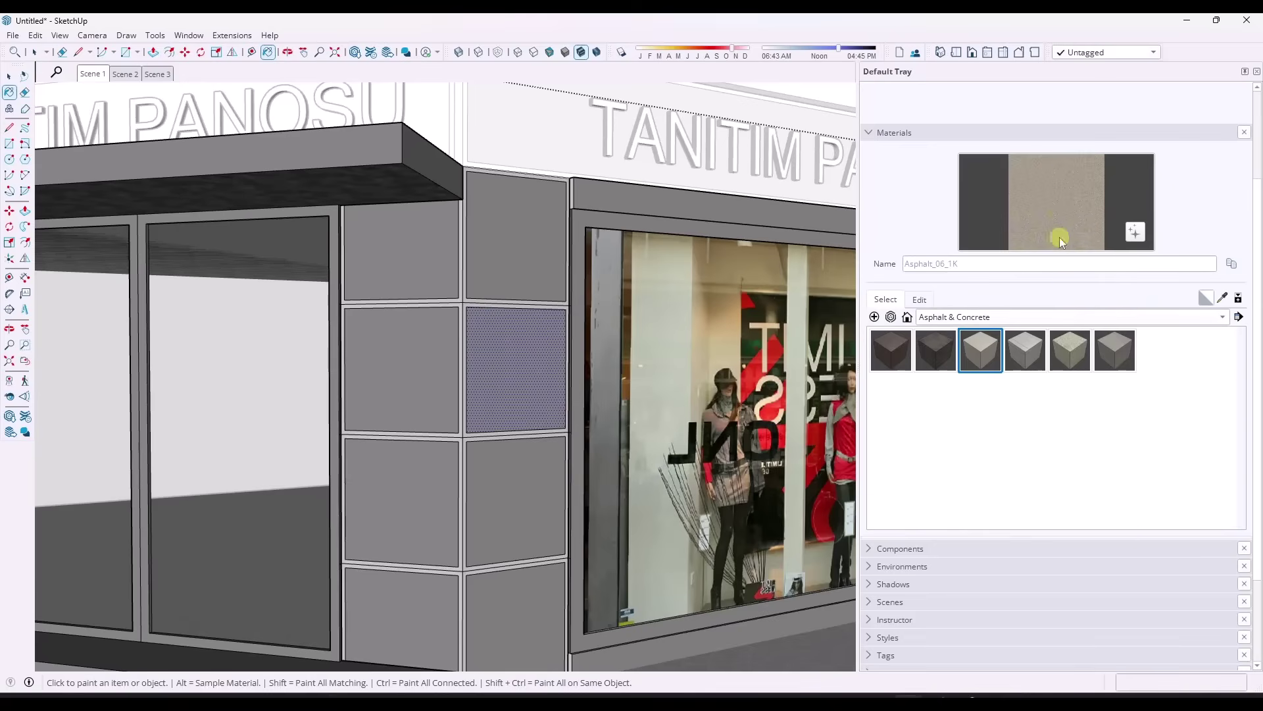
Step: Toggle the preview between cube and flat thumbnail, ending on the flat swatch
{"action": "right_click", "coordinate": [1052, 202]}
{"action": "left_click", "coordinate": [1055, 190]}
{"action": "right_click", "coordinate": [1055, 191]}
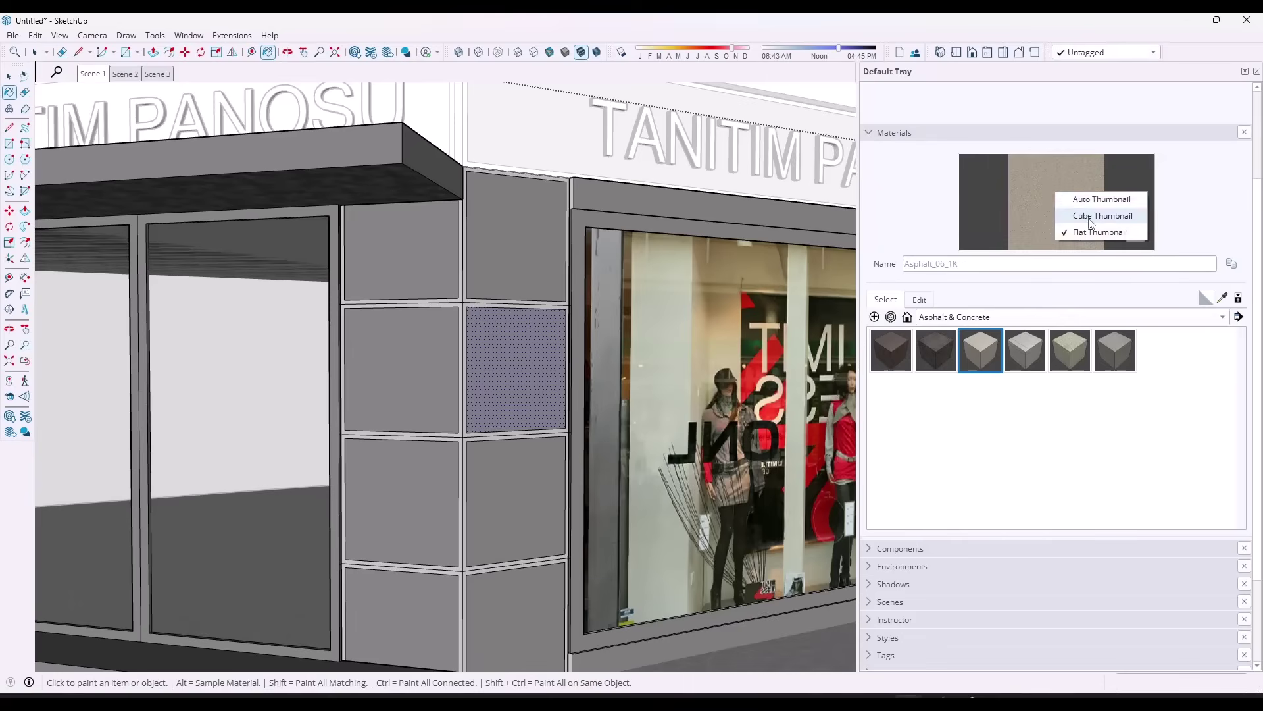
{"action": "left_click", "coordinate": [1080, 215]}
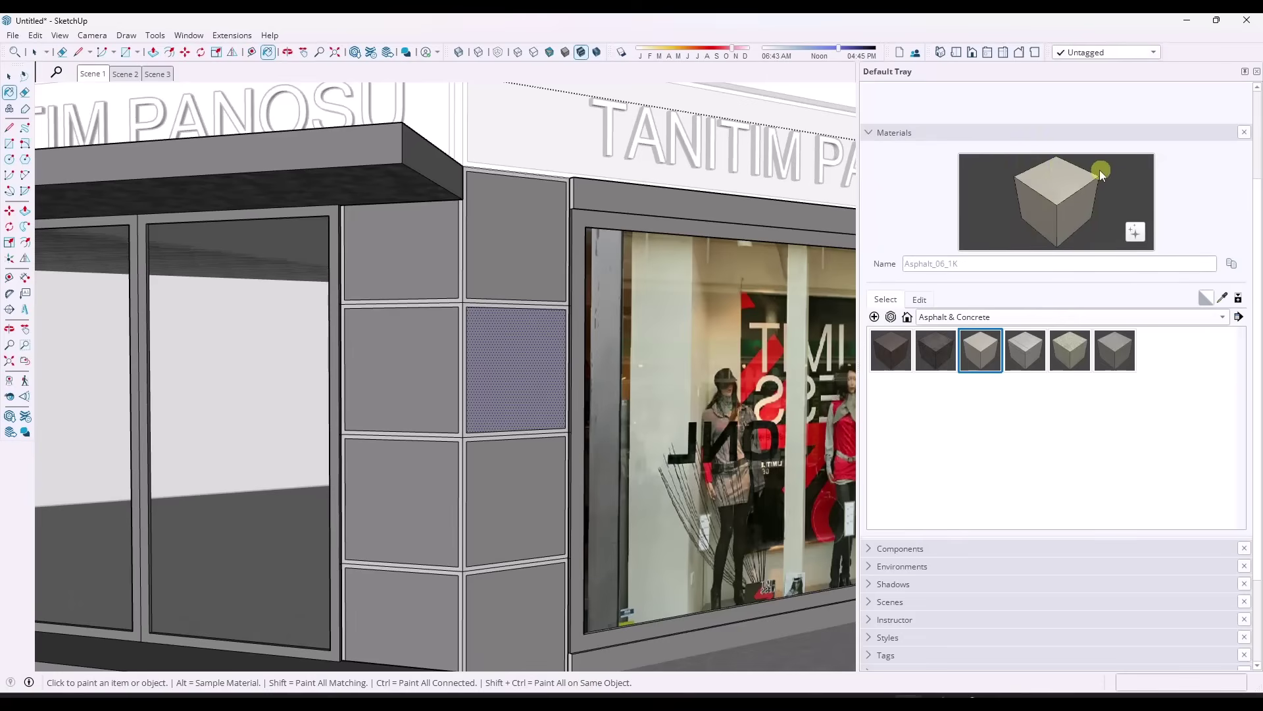
{"action": "right_click", "coordinate": [1078, 186]}
{"action": "left_click", "coordinate": [1109, 229]}
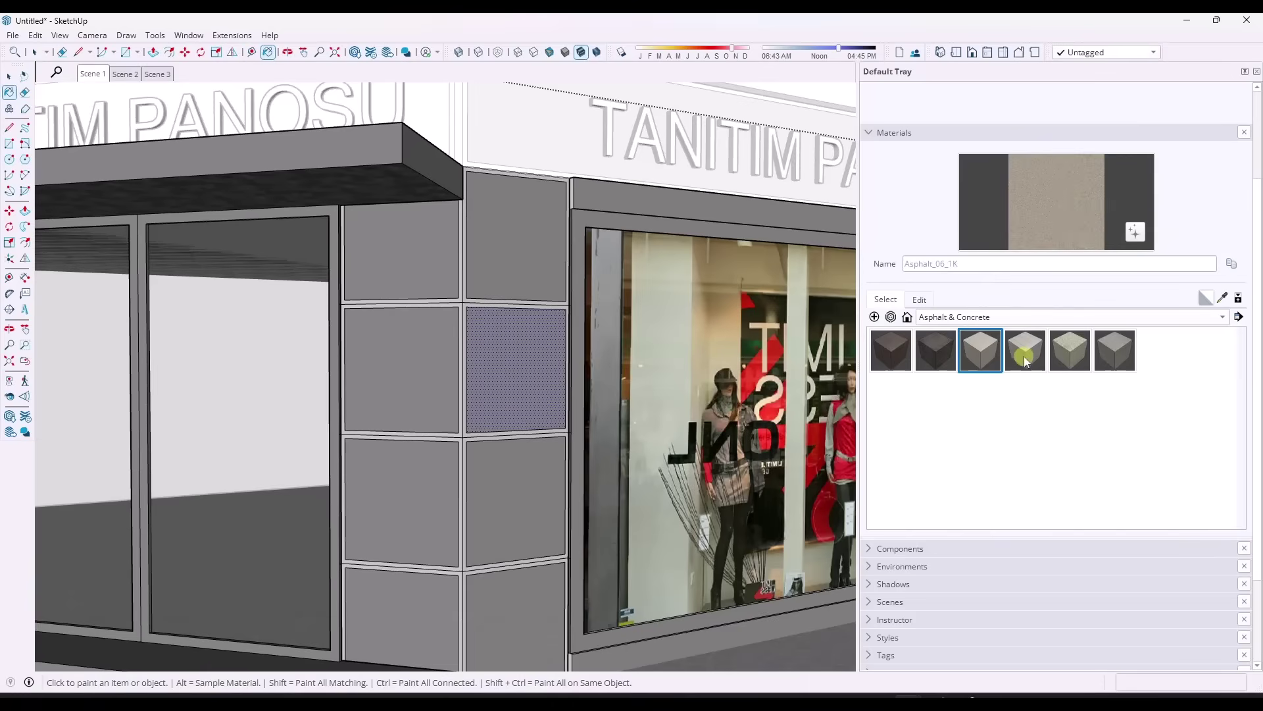
Step: Show Plaster materials as Extra Large Thumbnails and switch to the Scene 2 view
{"action": "left_click", "coordinate": [925, 316]}
{"action": "left_click", "coordinate": [960, 400]}
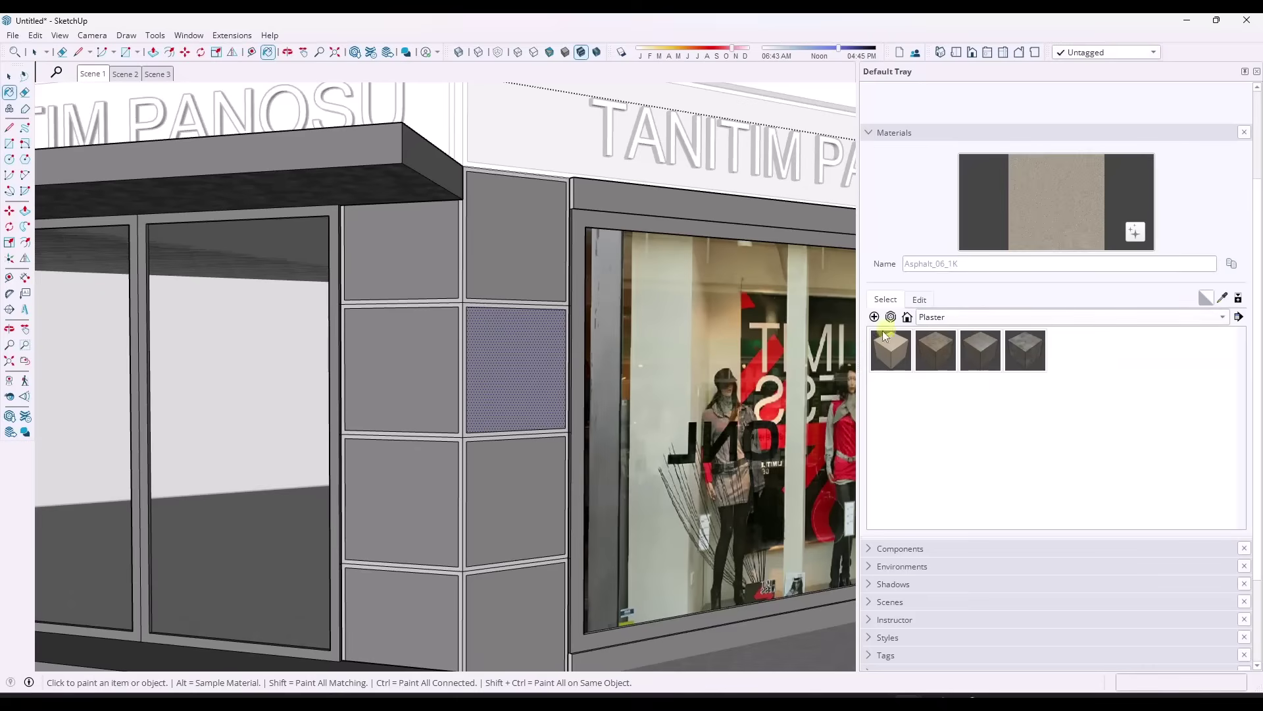
{"action": "left_click", "coordinate": [1239, 317]}
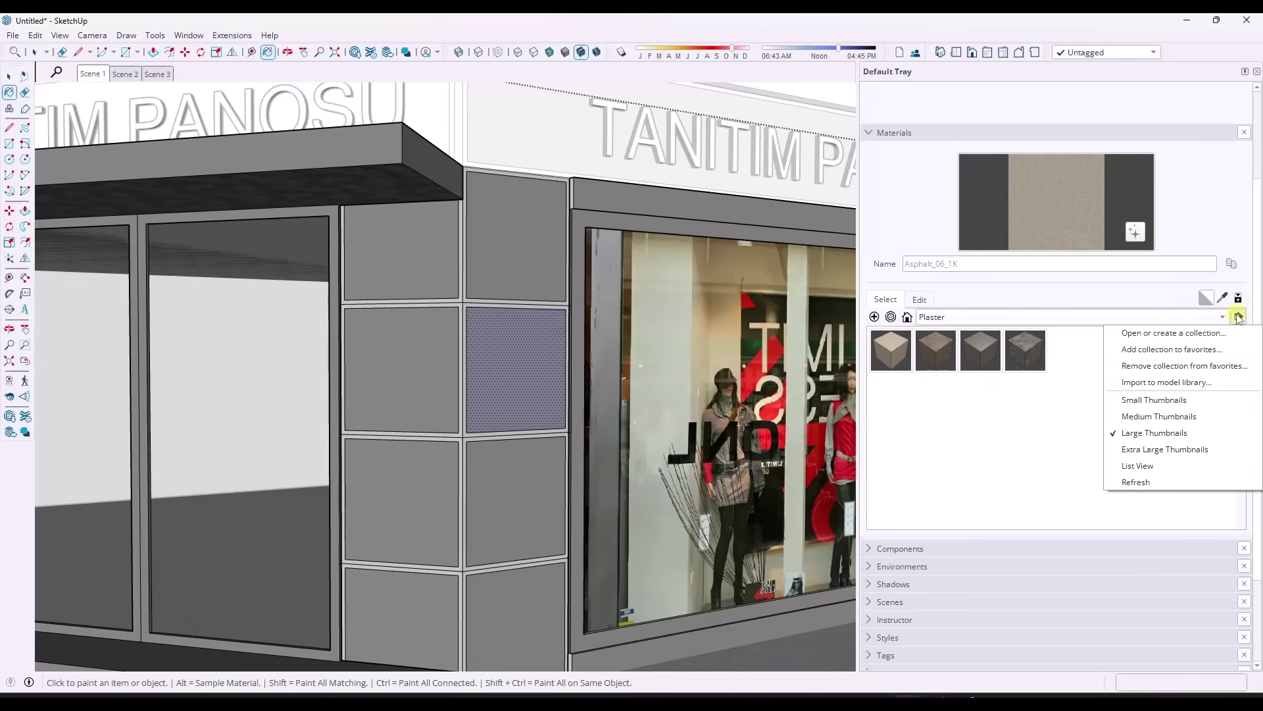
{"action": "left_click", "coordinate": [1156, 449]}
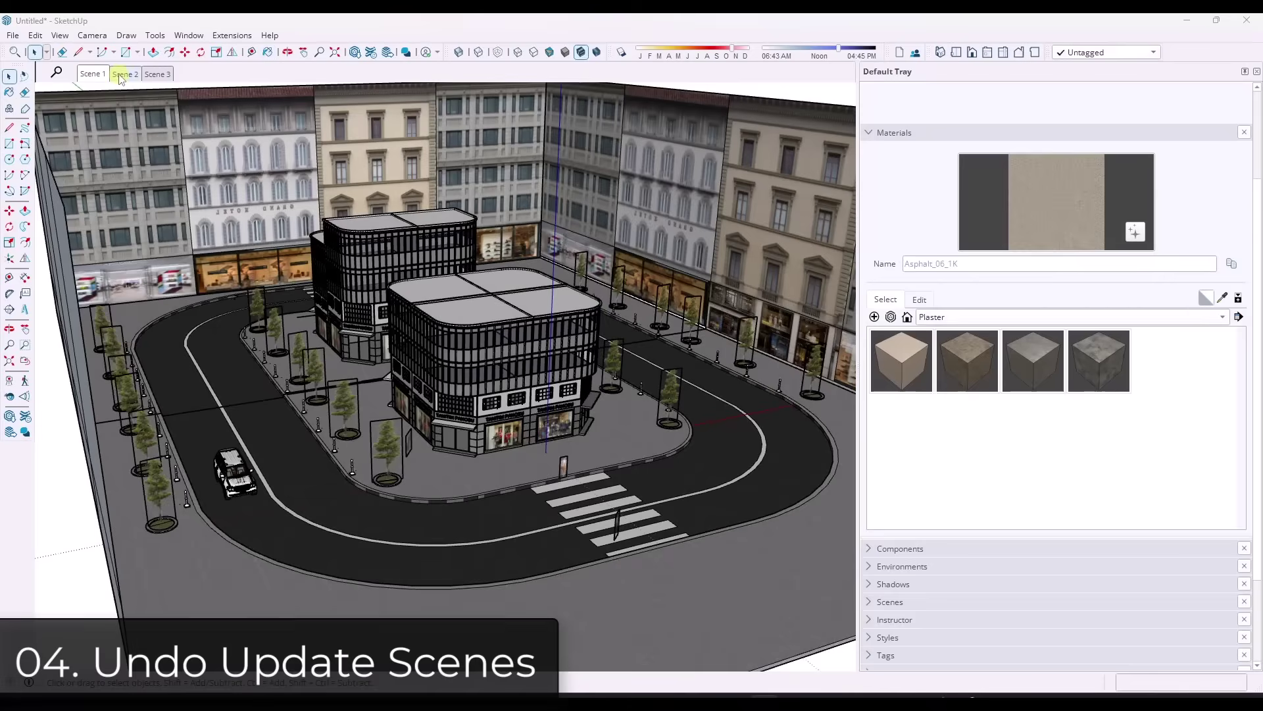
{"action": "left_click", "coordinate": [122, 75]}
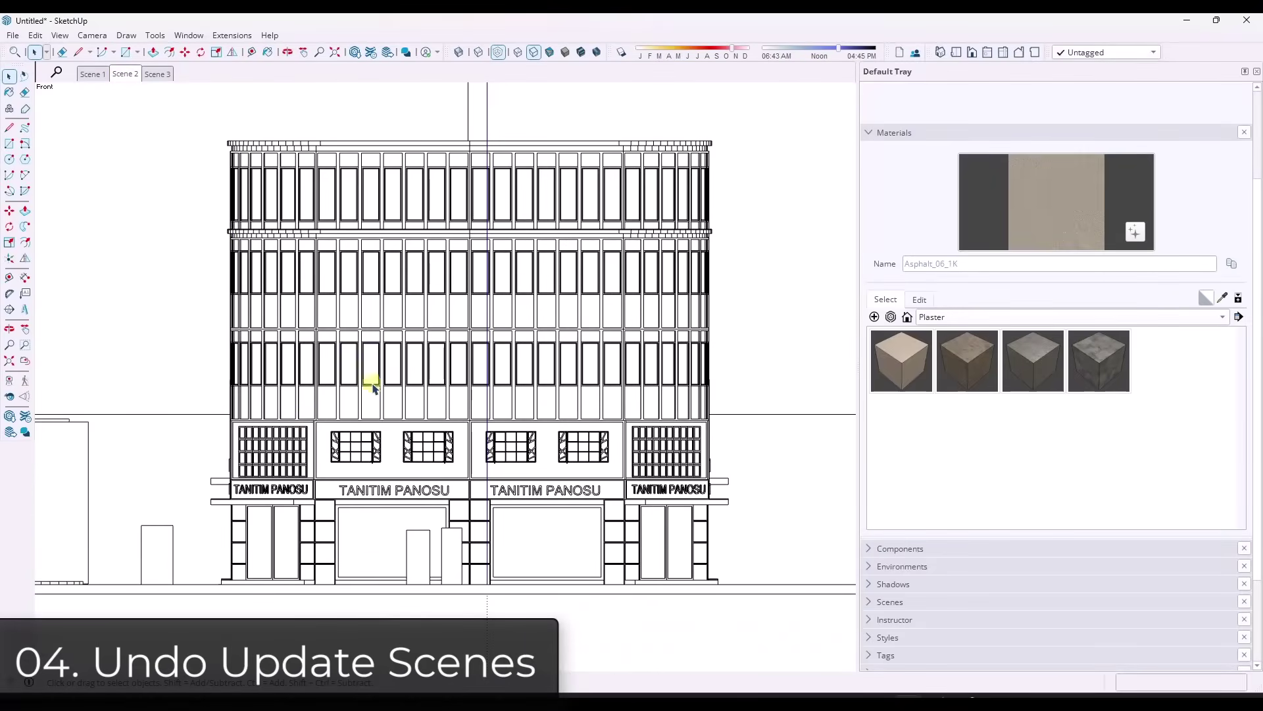
Step: Update Scene 2 to a slightly orbited view and recall it to confirm
{"action": "middle_click_drag", "start_coordinate": [662, 355], "coordinate": [616, 372]}
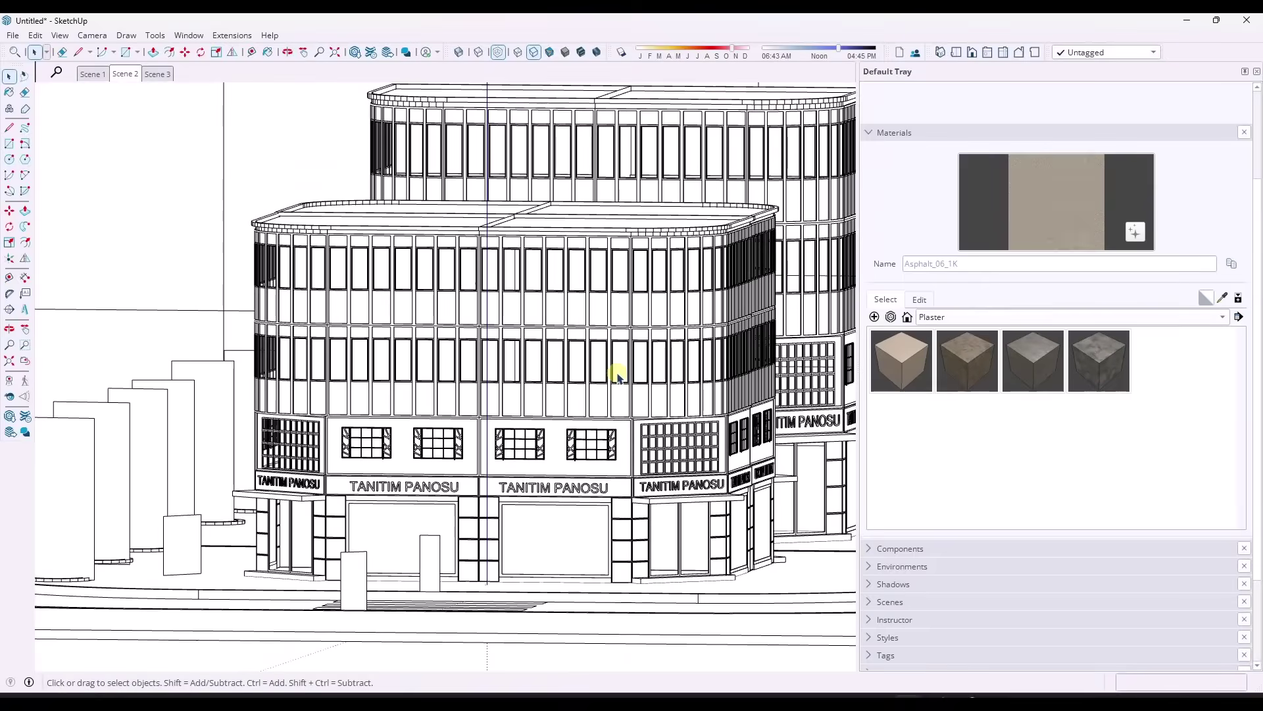
{"action": "right_click", "coordinate": [126, 75]}
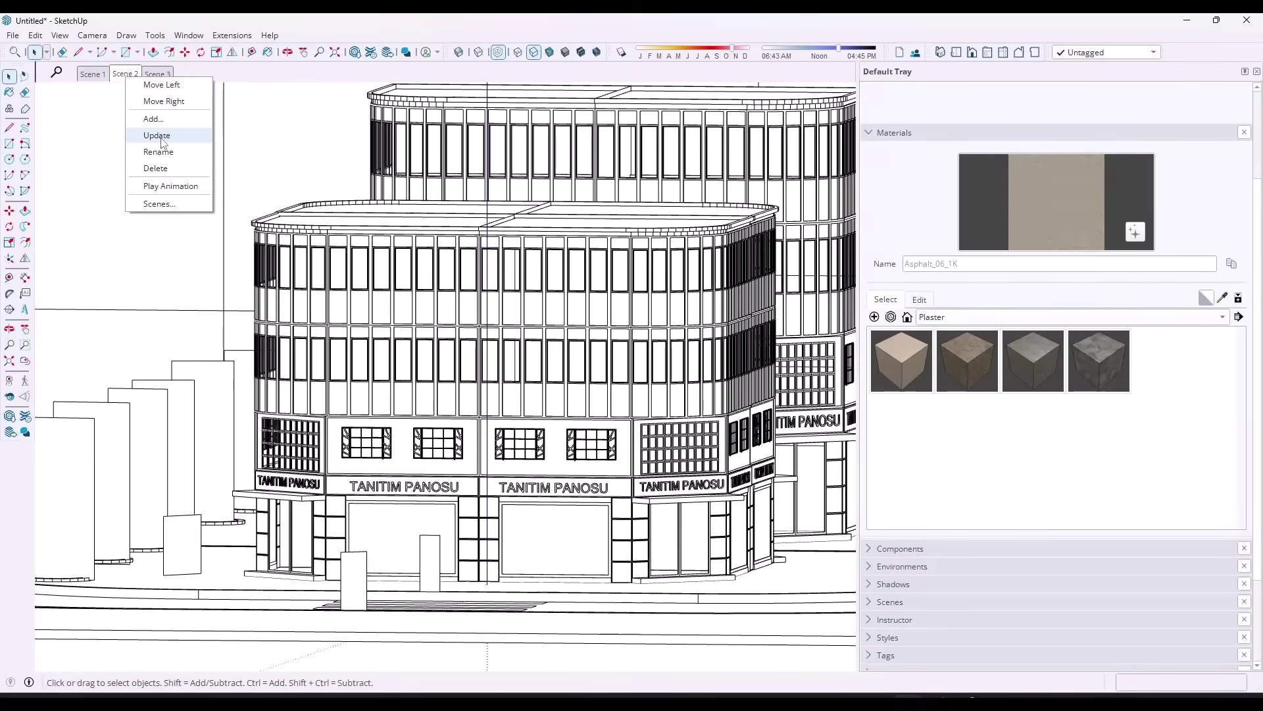
{"action": "left_click", "coordinate": [575, 381]}
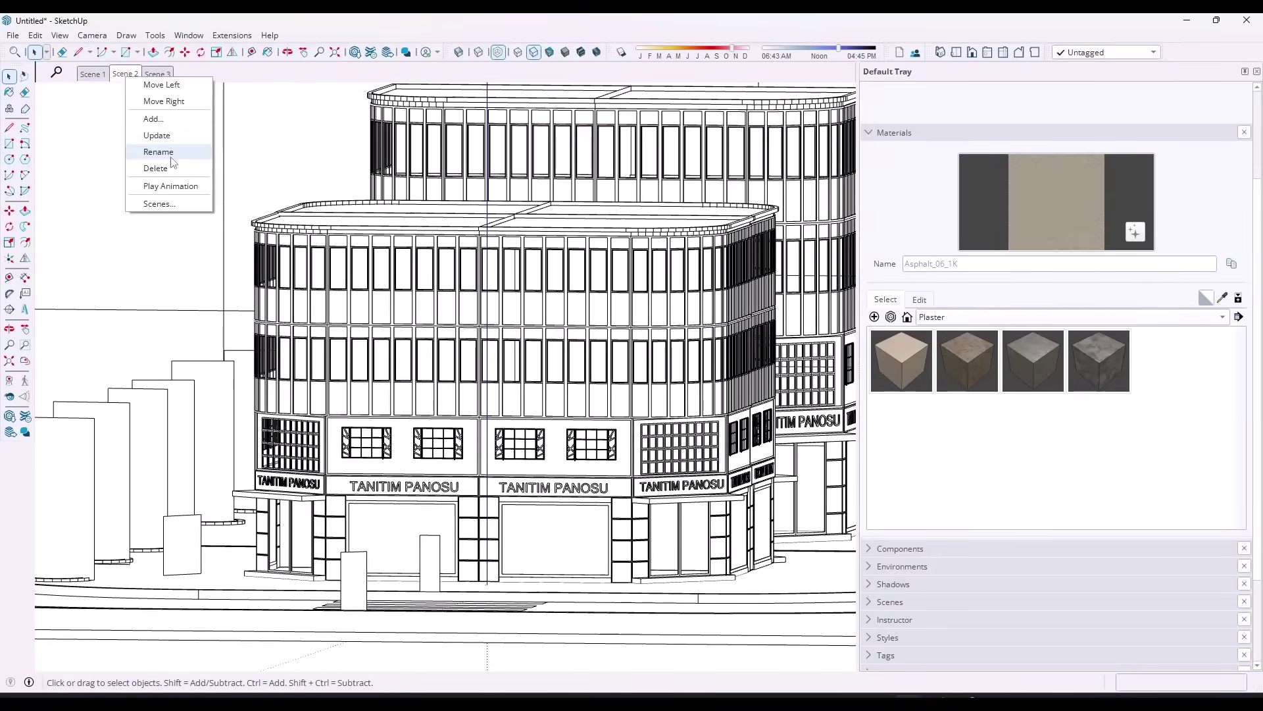
{"action": "left_click", "coordinate": [157, 135]}
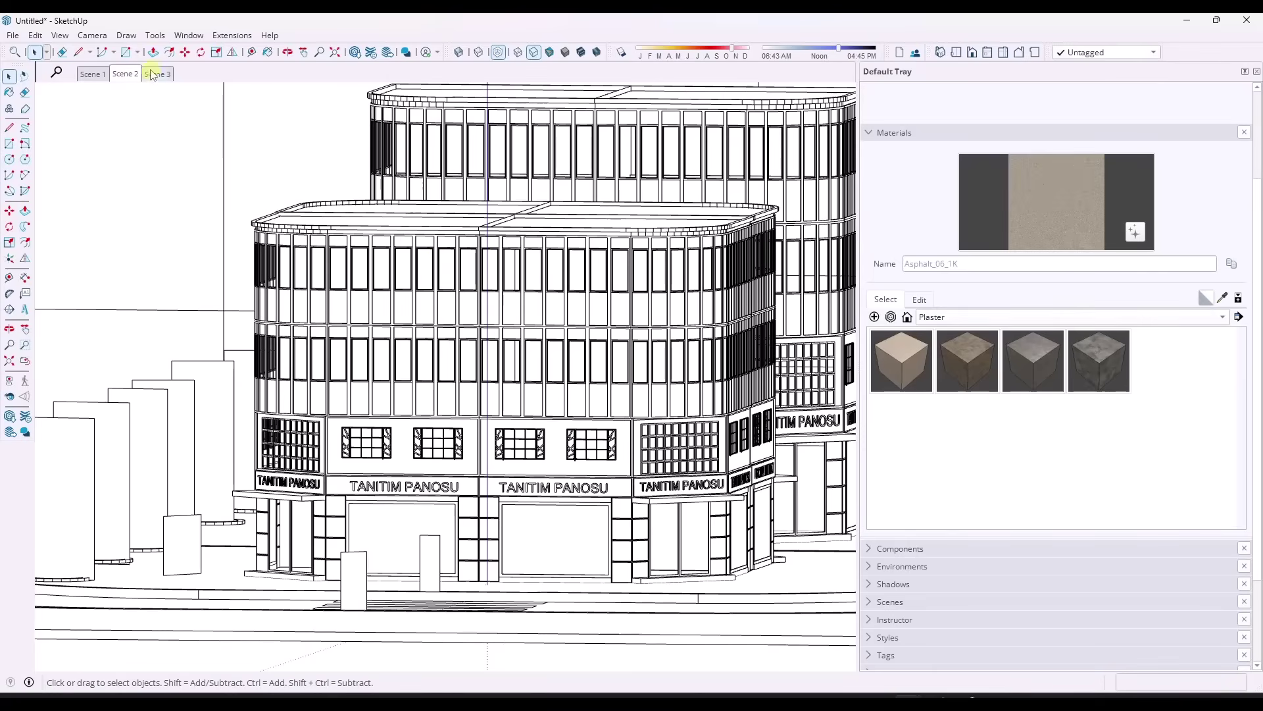
{"action": "left_click", "coordinate": [132, 75]}
{"action": "left_click", "coordinate": [132, 75]}
Step: Switch to the standard Front view and pan to centre the building
{"action": "left_click", "coordinate": [972, 52]}
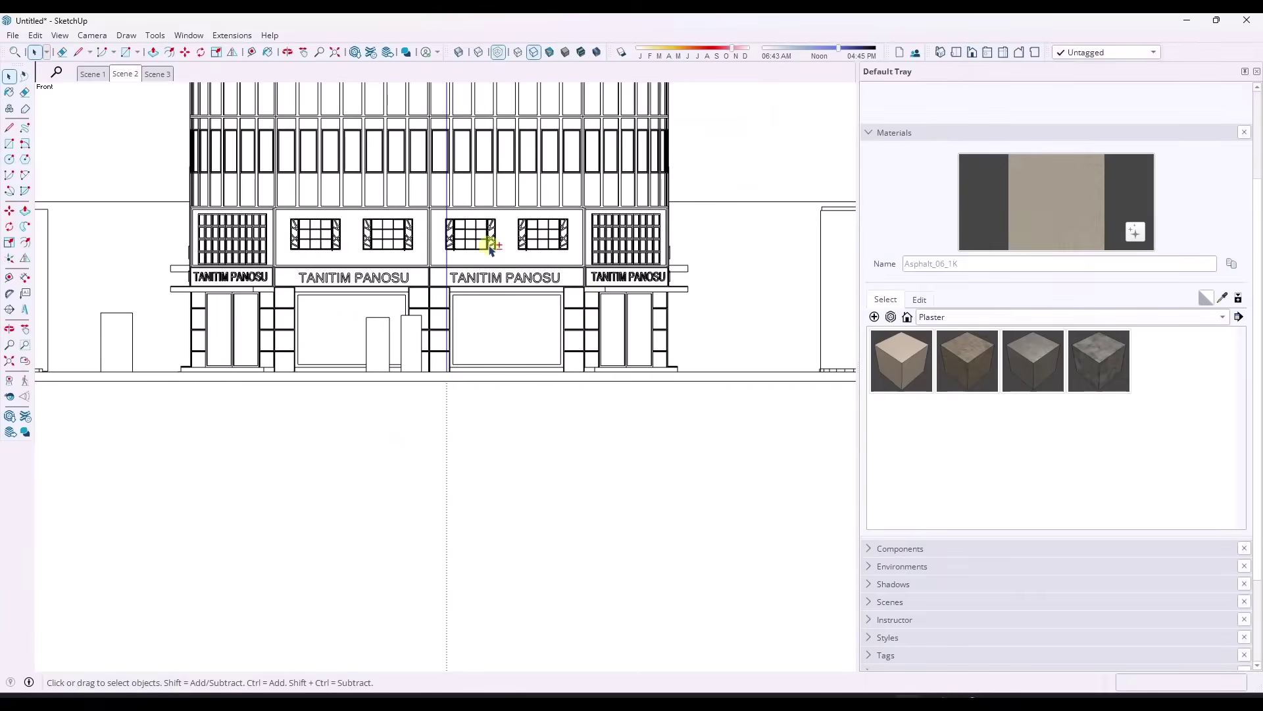
{"action": "scroll", "coordinate": [548, 530], "scroll_direction": "down", "scroll_amount": 3}
{"action": "left_click_drag", "start_coordinate": [548, 530], "coordinate": [485, 460], "text": "shift"}
{"action": "key", "text": "space"}
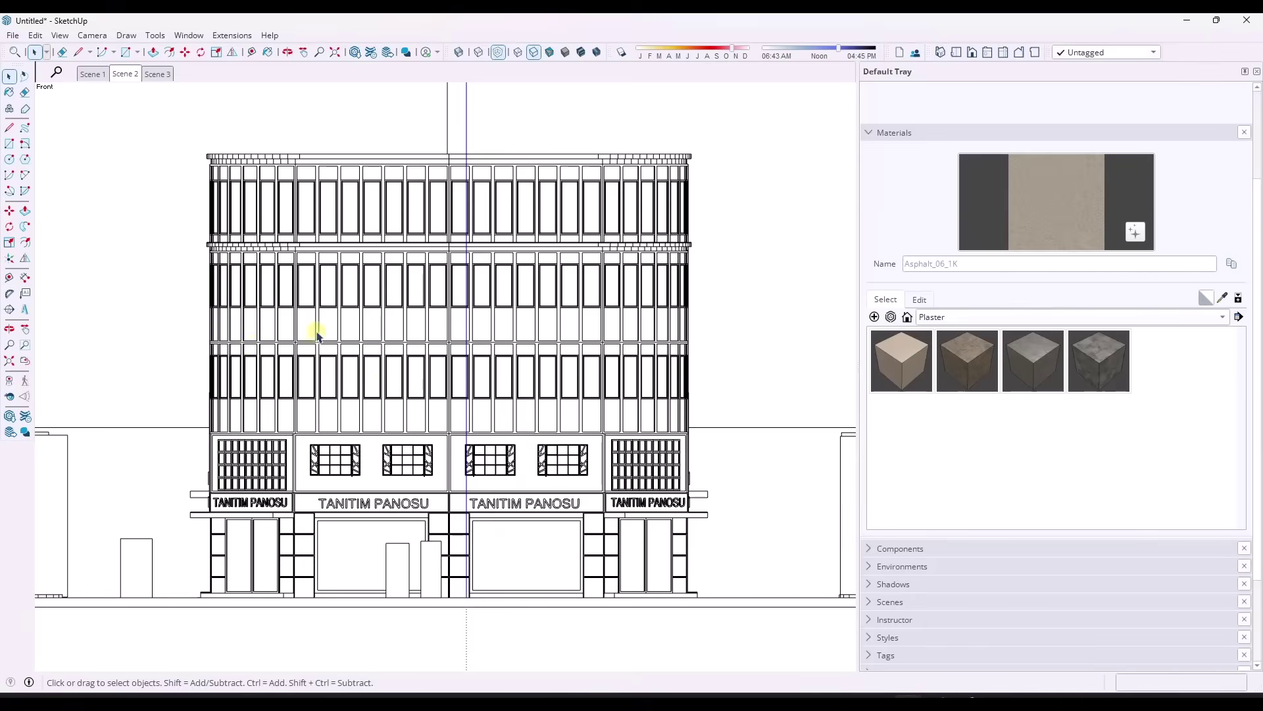
Step: Undo the Scene 2 update with Edit > Undo Update Scene and recall Scene 2
{"action": "left_click", "coordinate": [123, 75]}
{"action": "left_click", "coordinate": [36, 35]}
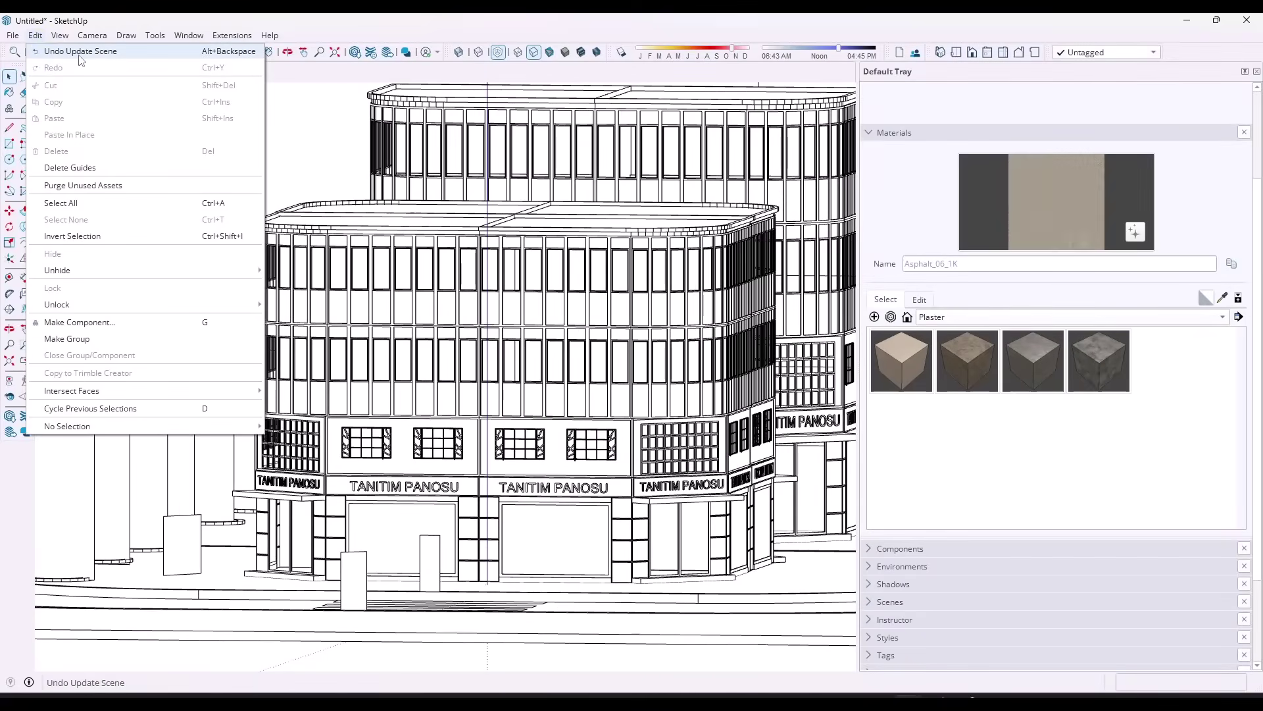
{"action": "left_click", "coordinate": [80, 56]}
{"action": "left_click", "coordinate": [124, 74]}
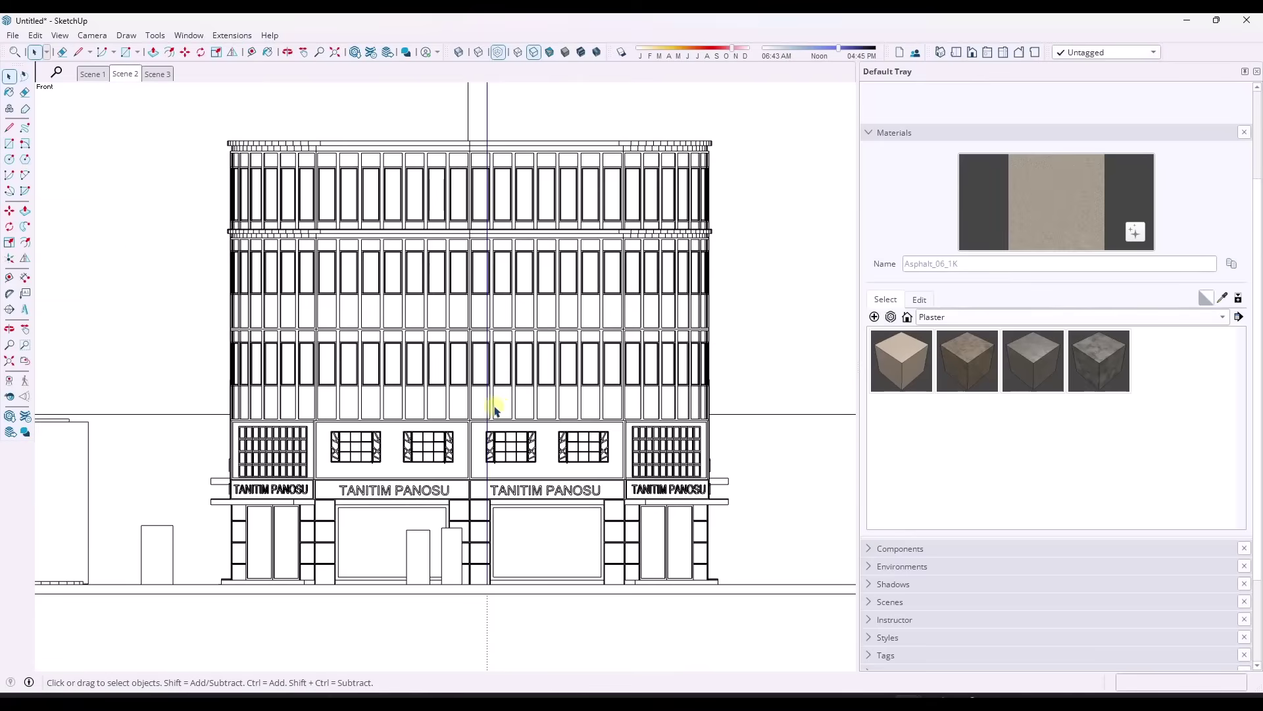
Step: Select every object in the model, then clear the selection
{"action": "left_click", "coordinate": [35, 35]}
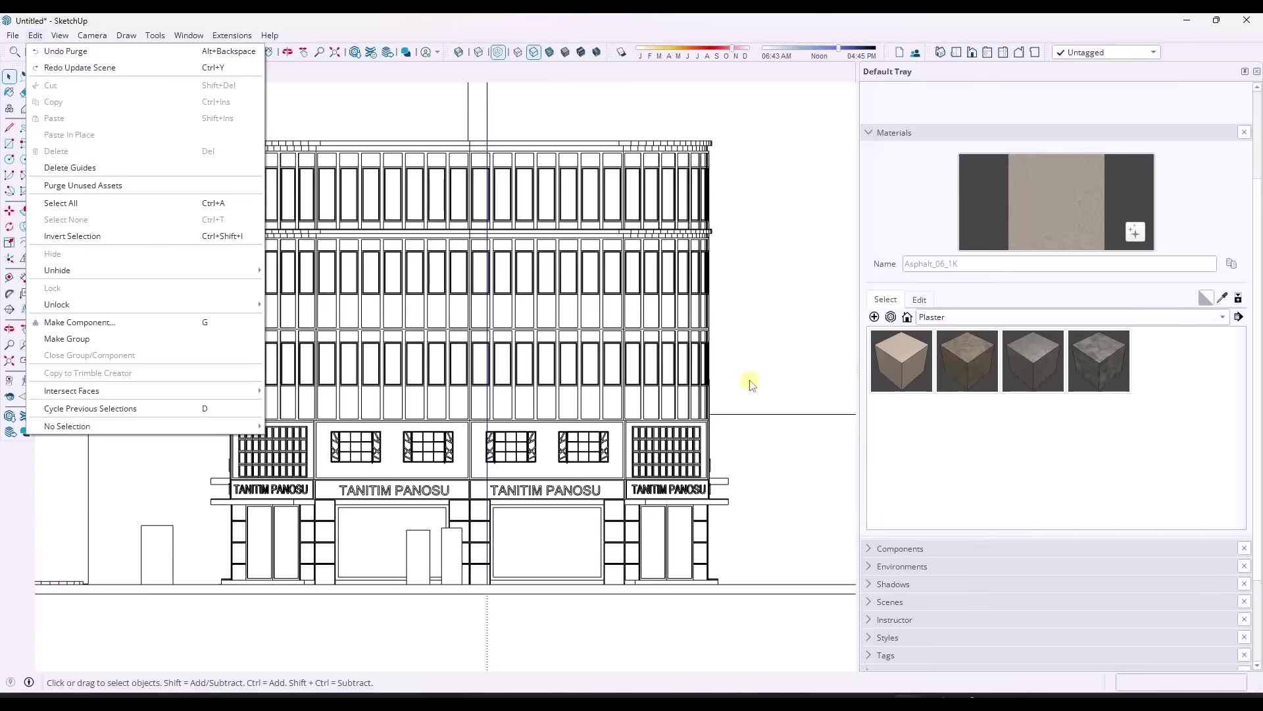
{"action": "left_click", "coordinate": [756, 354]}
{"action": "key", "text": "ctrl+a"}
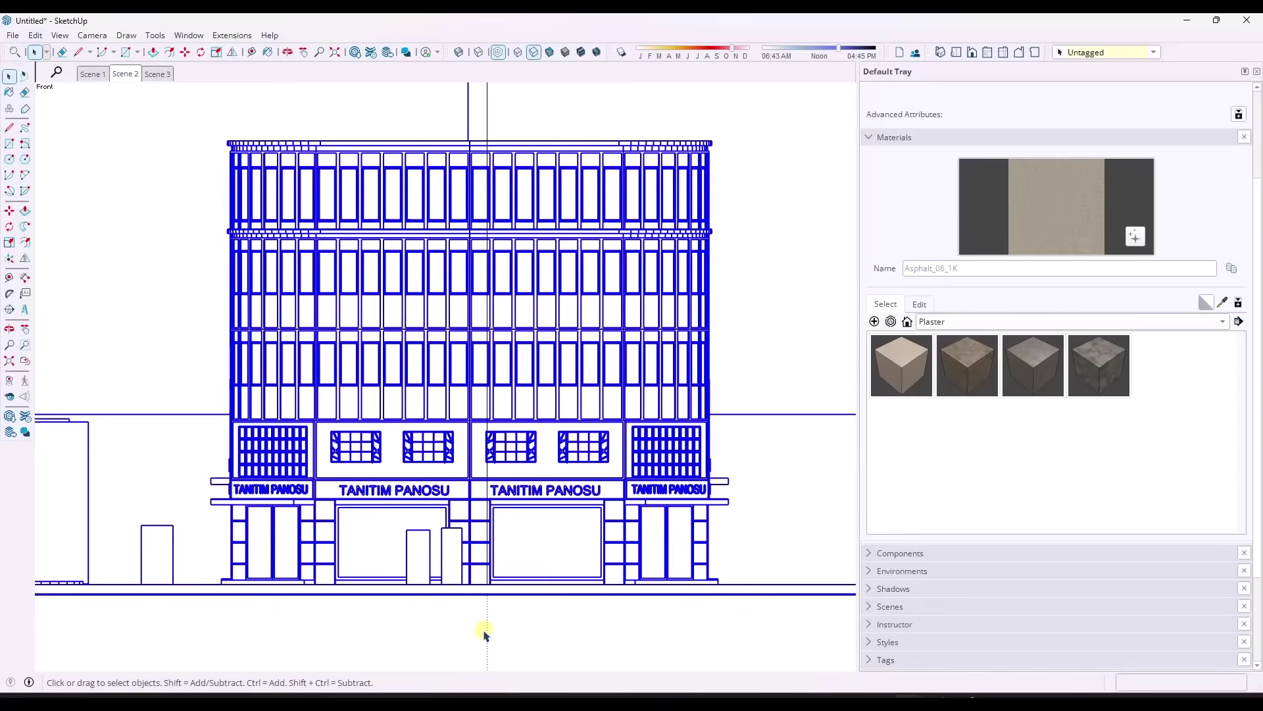
{"action": "left_click", "coordinate": [485, 633]}
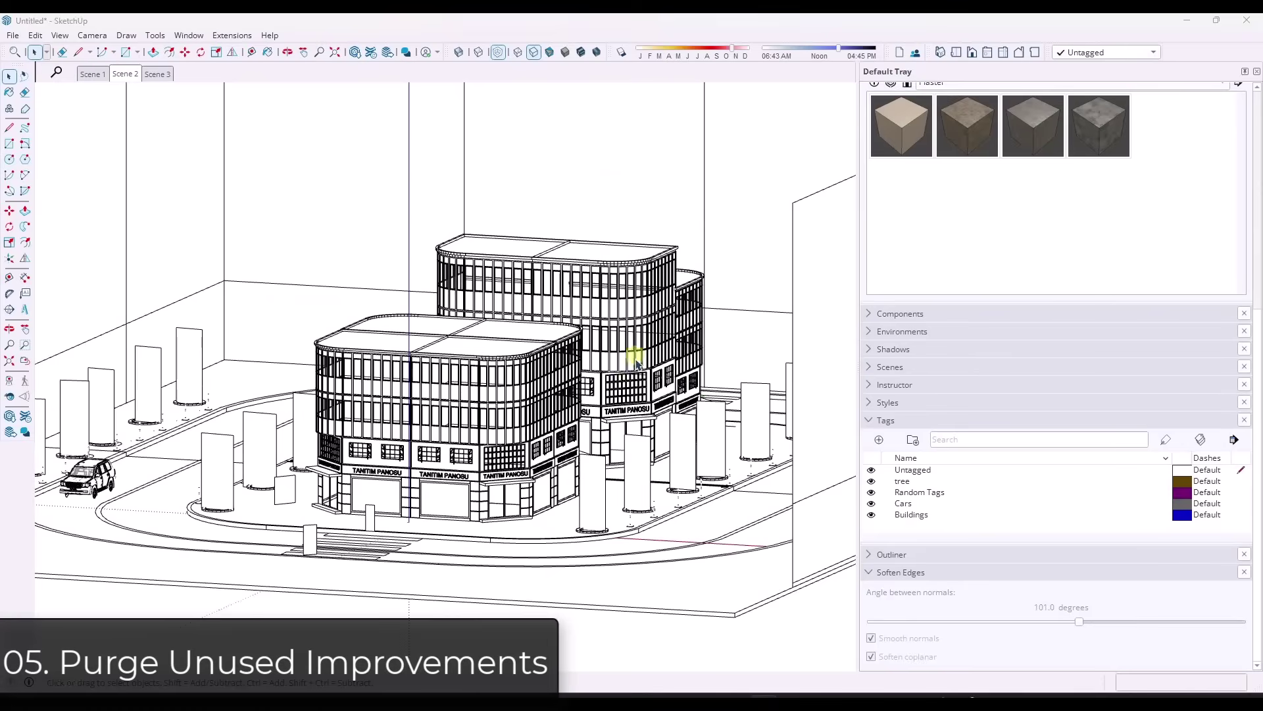
Step: Save the model under a new name, purging Styles but leaving Tags out of the purge
{"action": "middle_click_drag", "start_coordinate": [643, 353], "coordinate": [573, 365]}
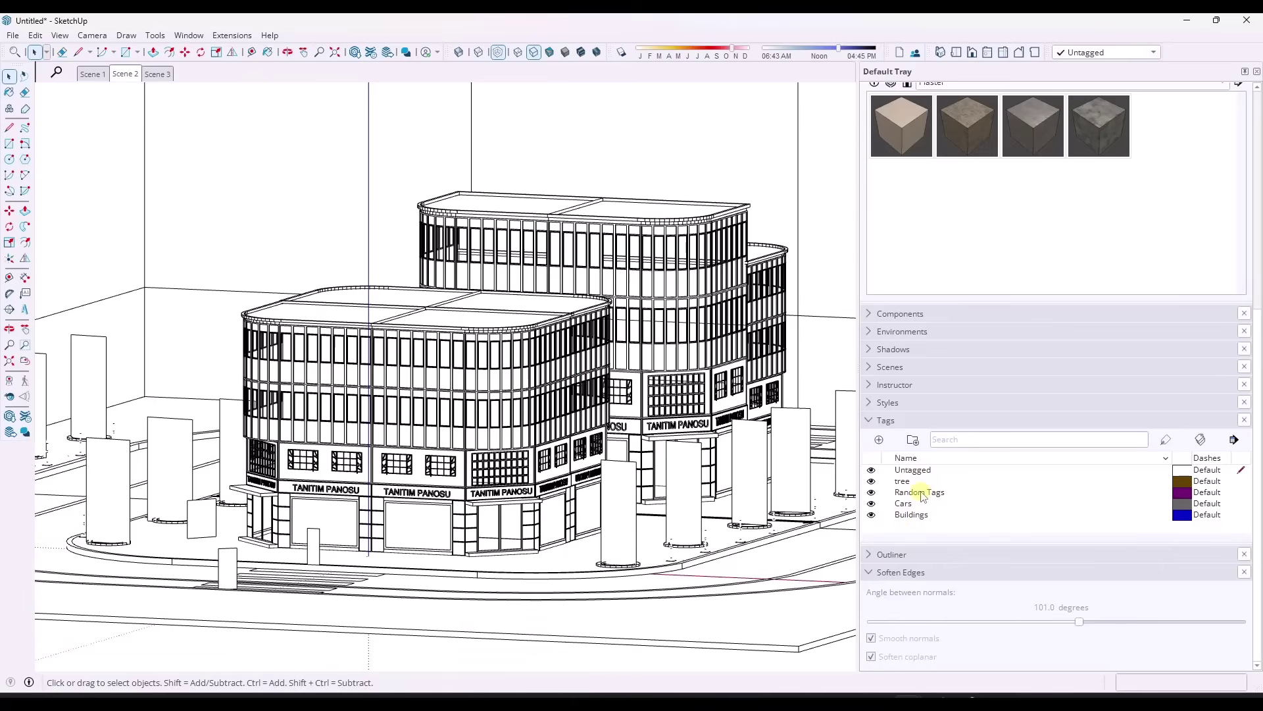
{"action": "mouse_move", "coordinate": [612, 435]}
{"action": "middle_mouse_down"}
{"action": "mouse_move", "coordinate": [596, 403]}
{"action": "mouse_move", "coordinate": [590, 425]}
{"action": "middle_mouse_up"}
{"action": "left_click", "coordinate": [14, 36]}
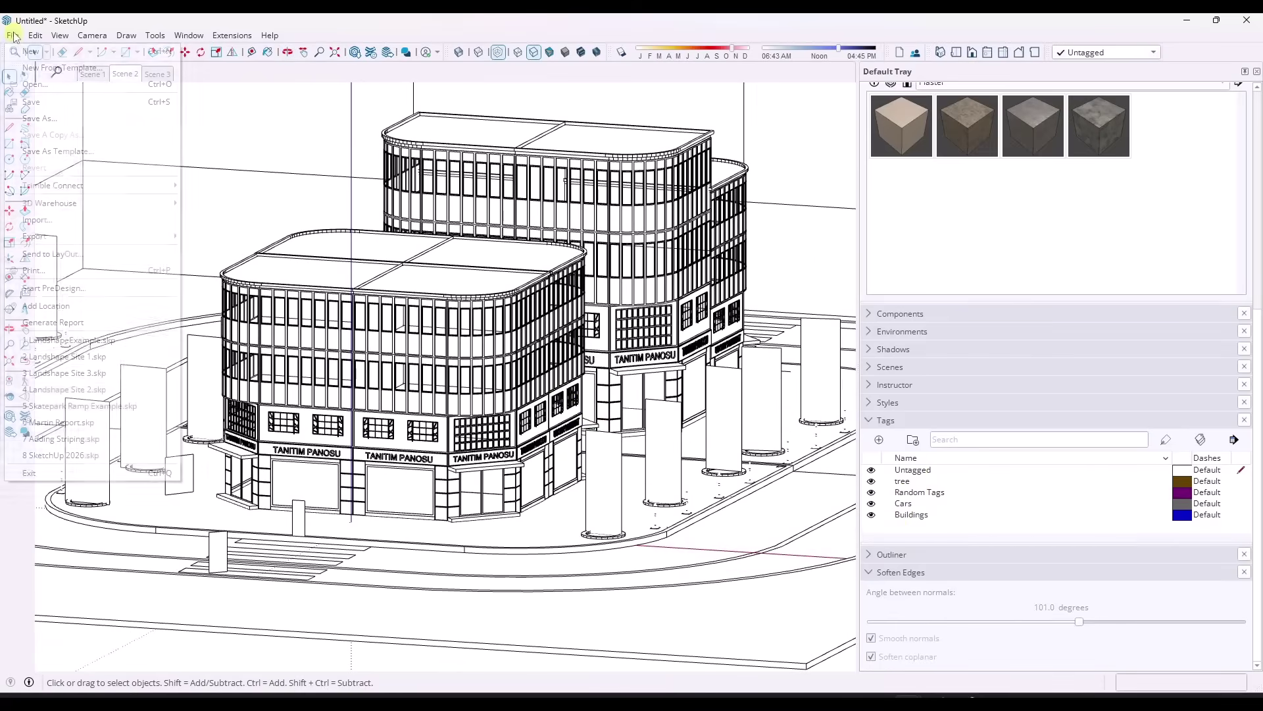
{"action": "left_click", "coordinate": [34, 113]}
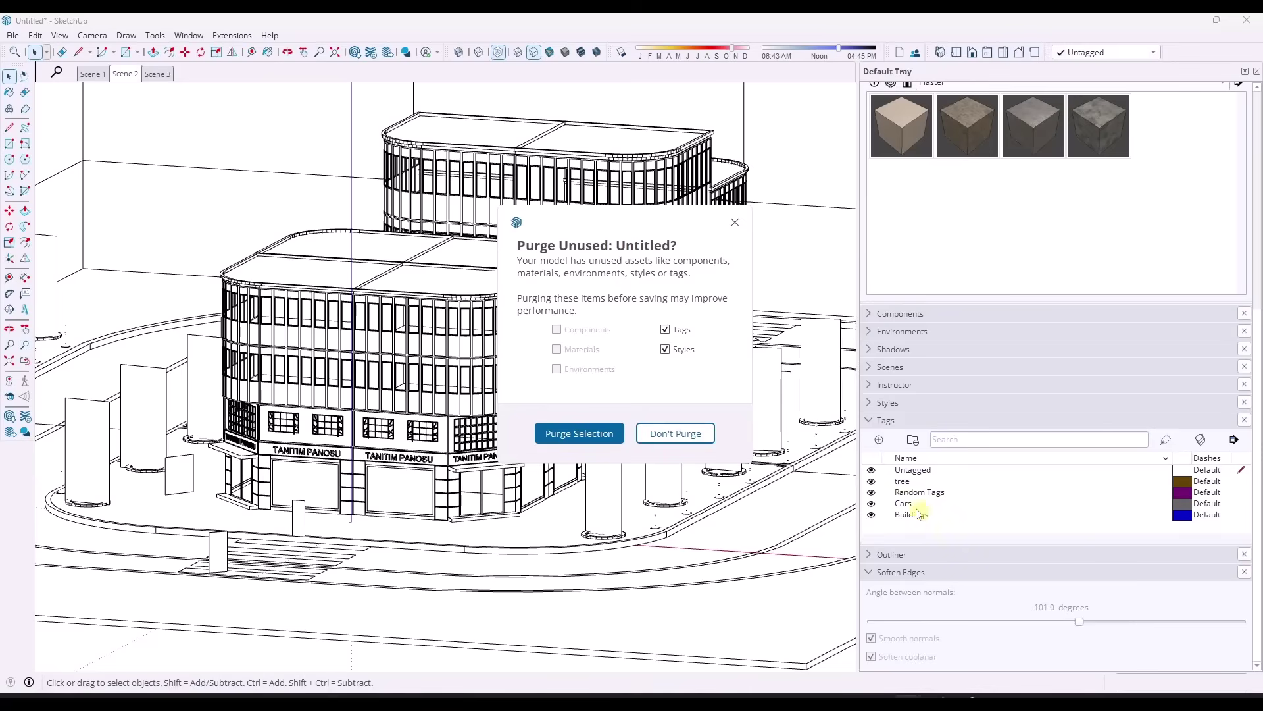
{"action": "left_click", "coordinate": [609, 434]}
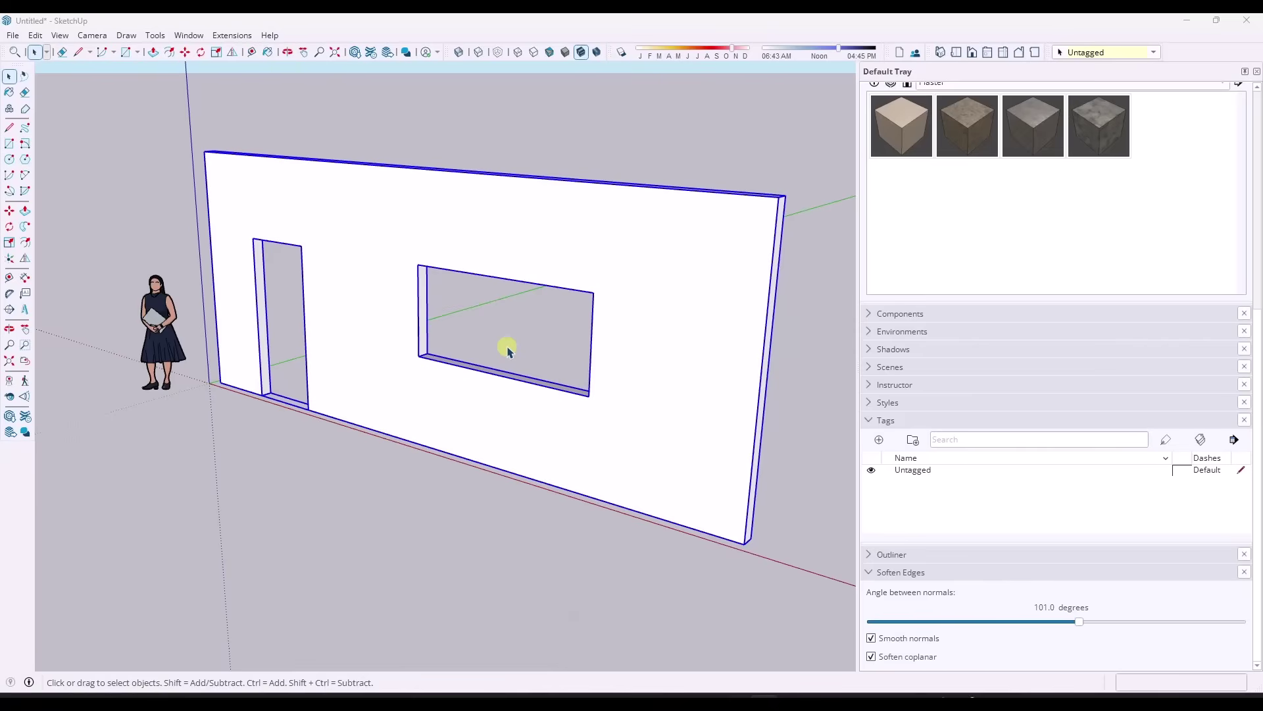
Step: Find Double Casement Window under Live Components in 3D Warehouse and start Download & Configure
{"action": "left_click", "coordinate": [916, 52]}
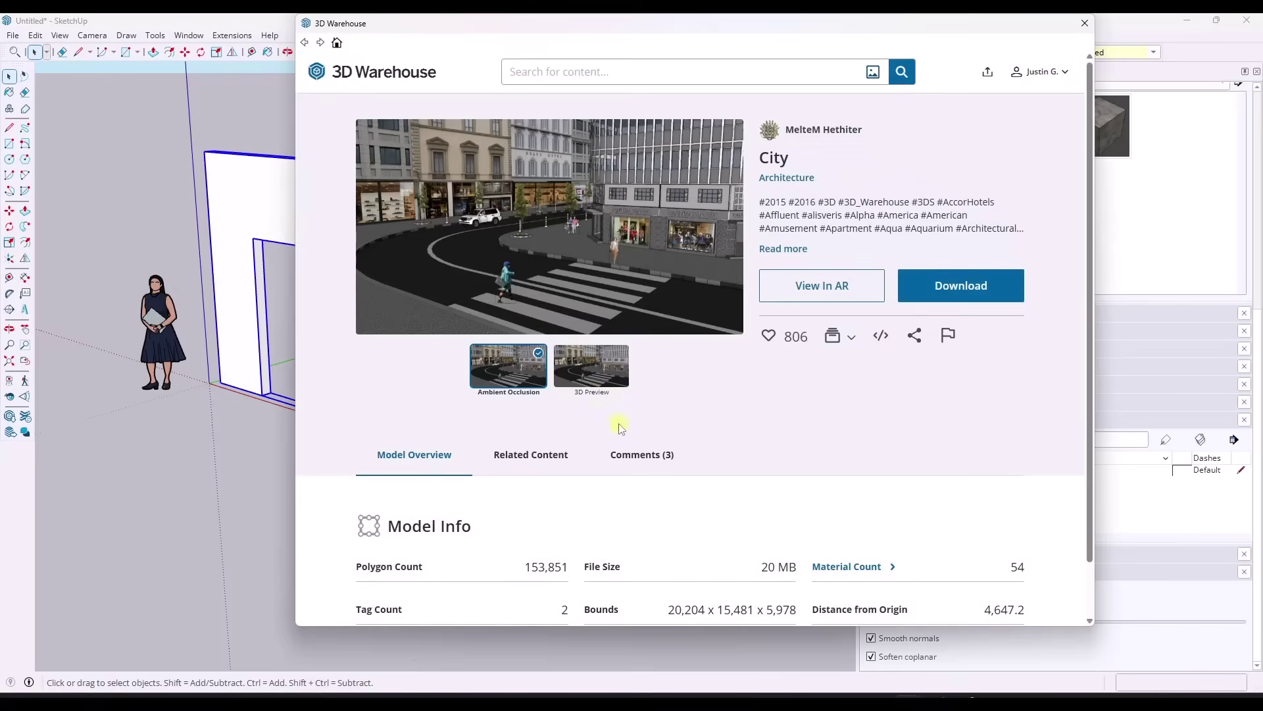
{"action": "left_click", "coordinate": [361, 75]}
{"action": "scroll", "coordinate": [547, 427], "scroll_direction": "down", "scroll_amount": 4}
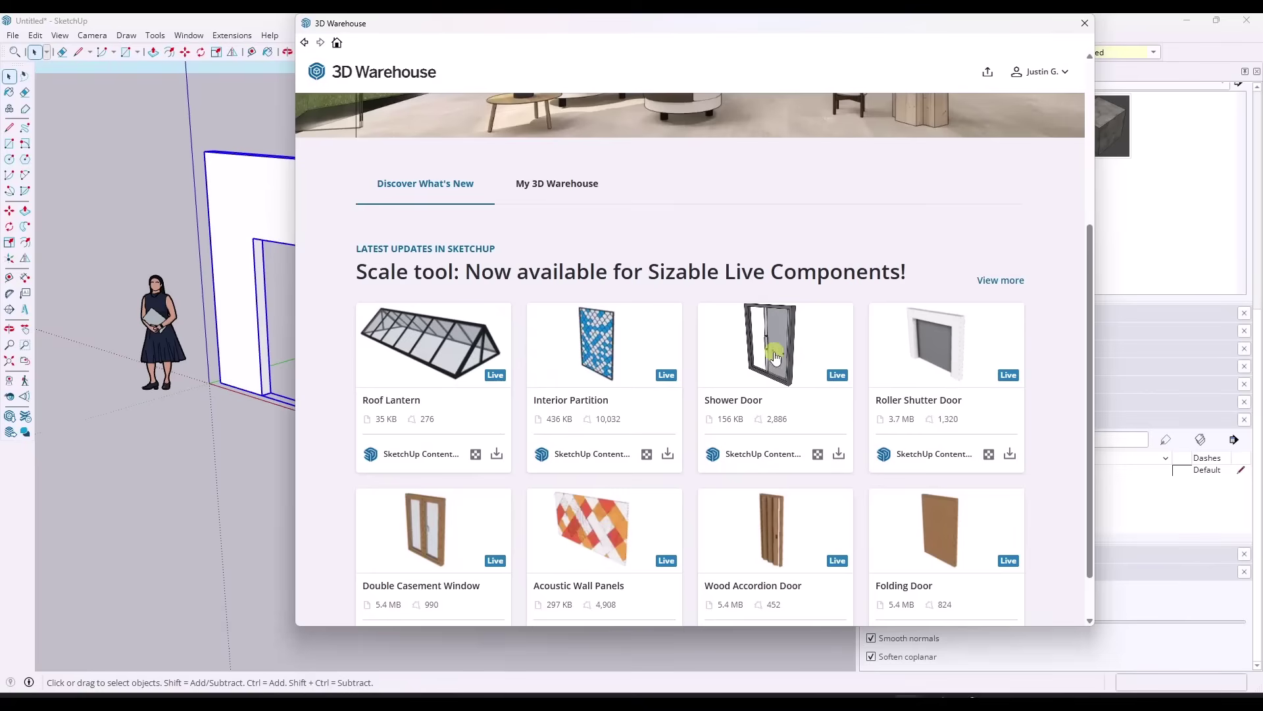
{"action": "scroll", "coordinate": [774, 356], "scroll_direction": "down", "scroll_amount": 1}
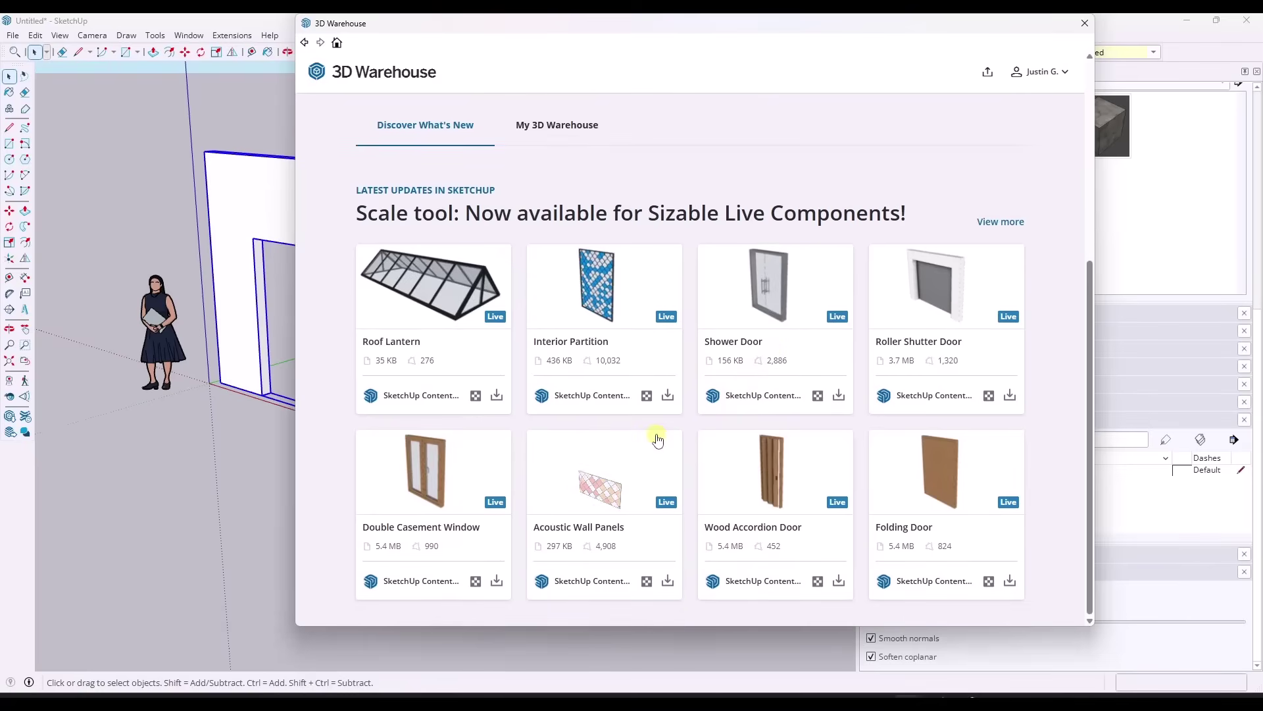
{"action": "left_click", "coordinate": [440, 474]}
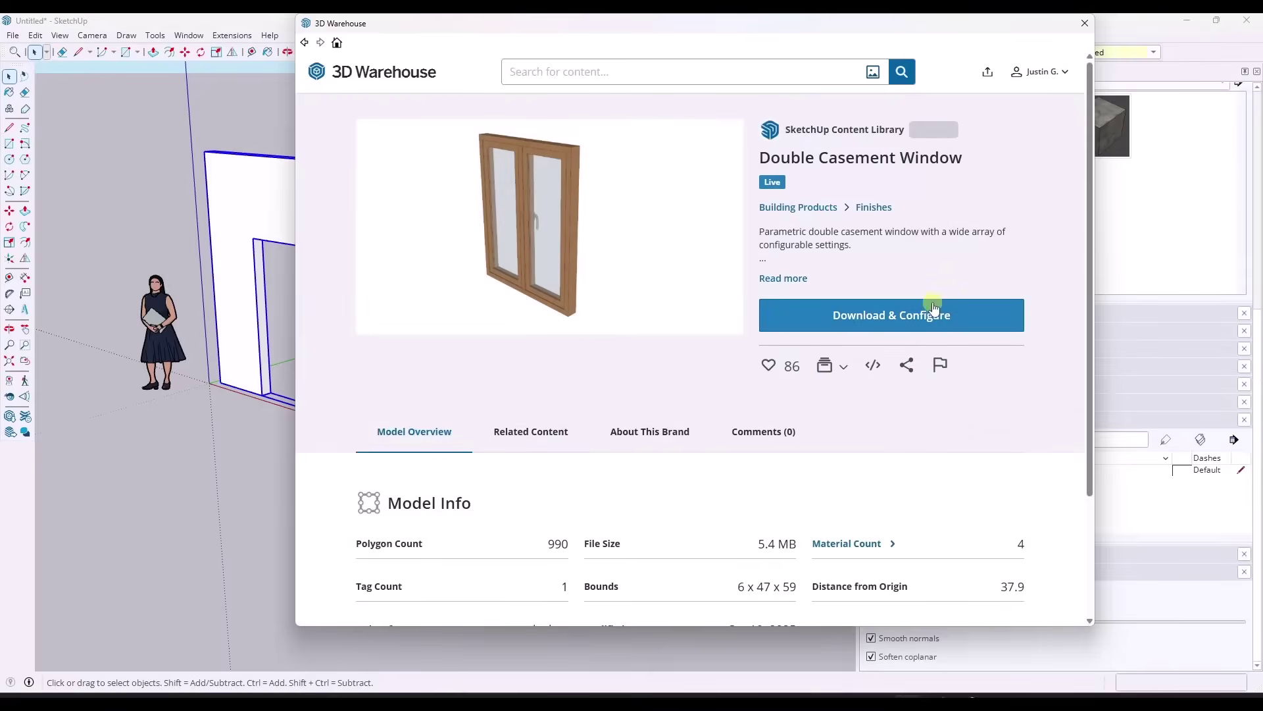
{"action": "left_click", "coordinate": [909, 316]}
Step: Load the Double Casement Window into the wall opening and widen it to 70.866 in
{"action": "left_click", "coordinate": [649, 345]}
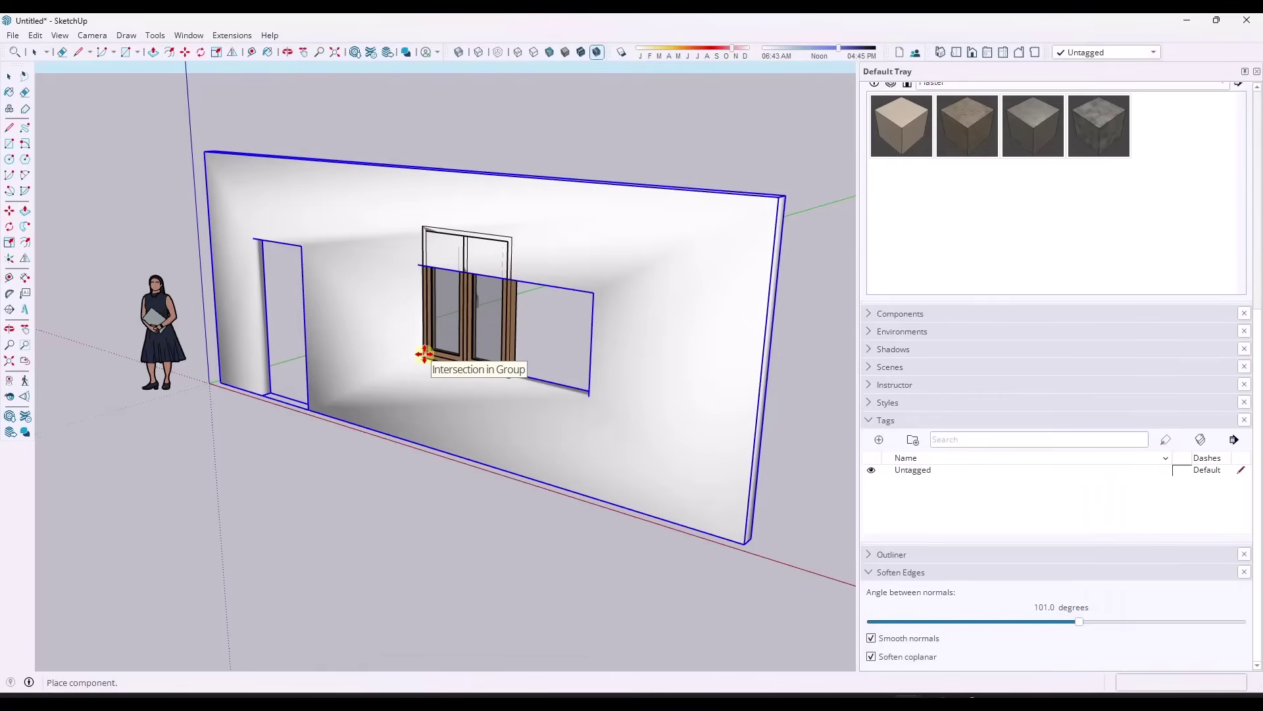
{"action": "left_click", "coordinate": [426, 354]}
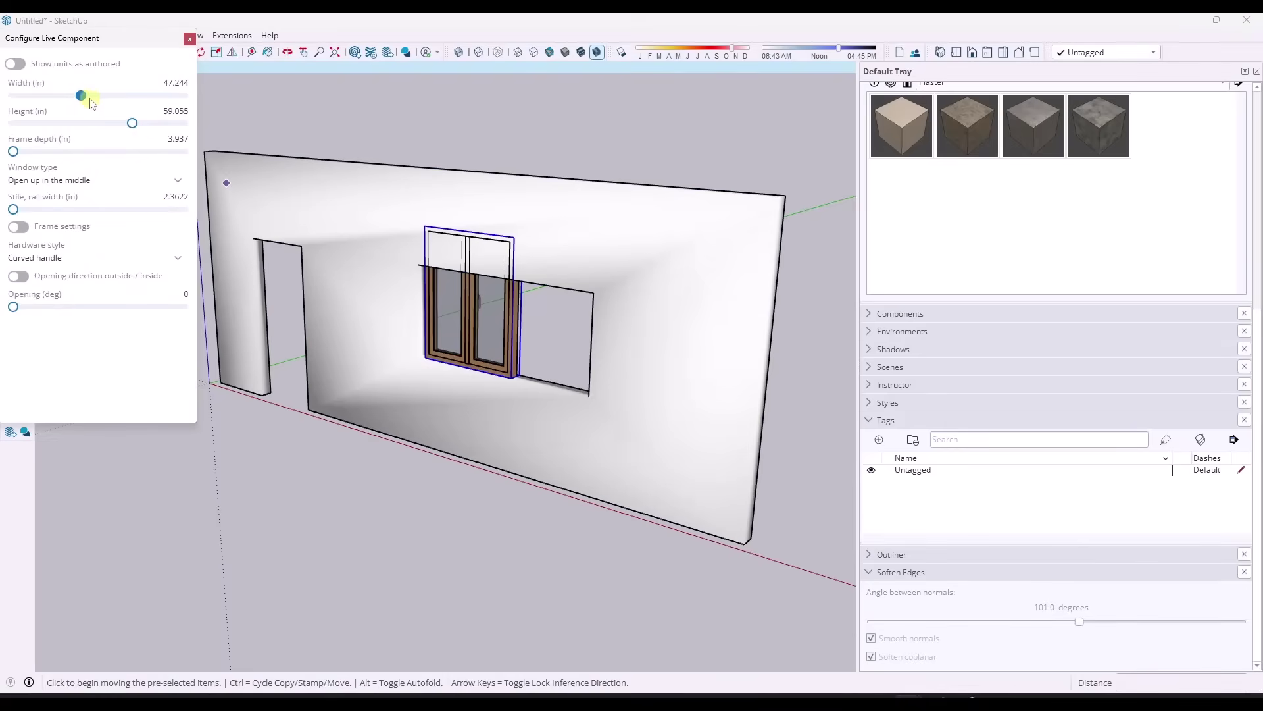
{"action": "left_click_drag", "start_coordinate": [95, 100], "coordinate": [144, 148]}
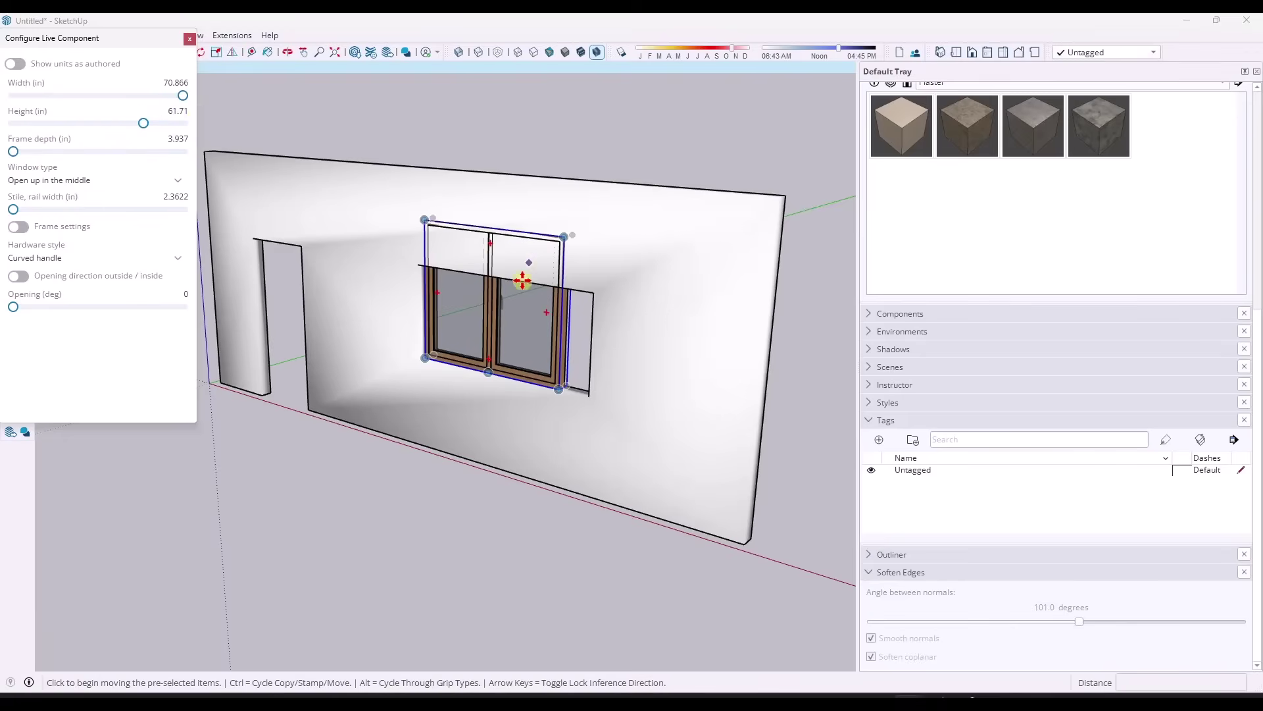
Step: Rotate the window about 180° in the wall opening
{"action": "middle_click_drag", "start_coordinate": [592, 338], "coordinate": [487, 306]}
{"action": "scroll", "coordinate": [514, 322], "scroll_direction": "up", "scroll_amount": 3}
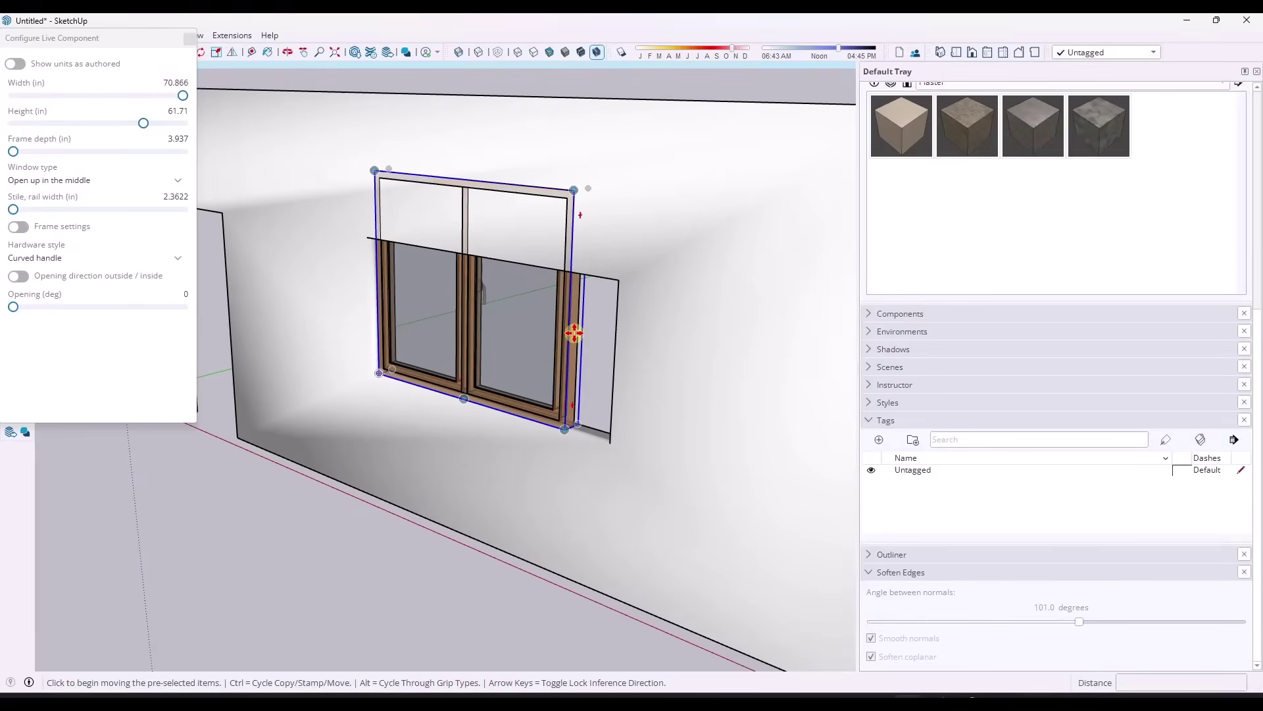
{"action": "middle_click_drag", "start_coordinate": [577, 337], "coordinate": [560, 309]}
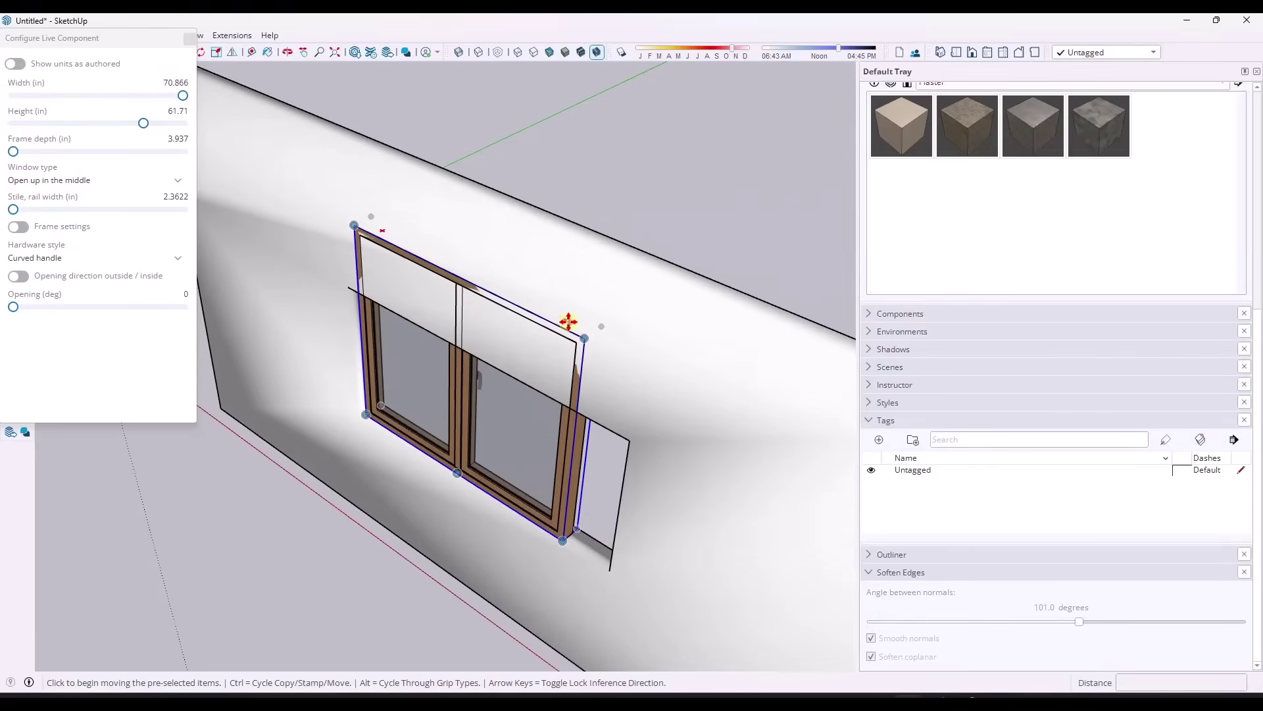
{"action": "left_click", "coordinate": [567, 322]}
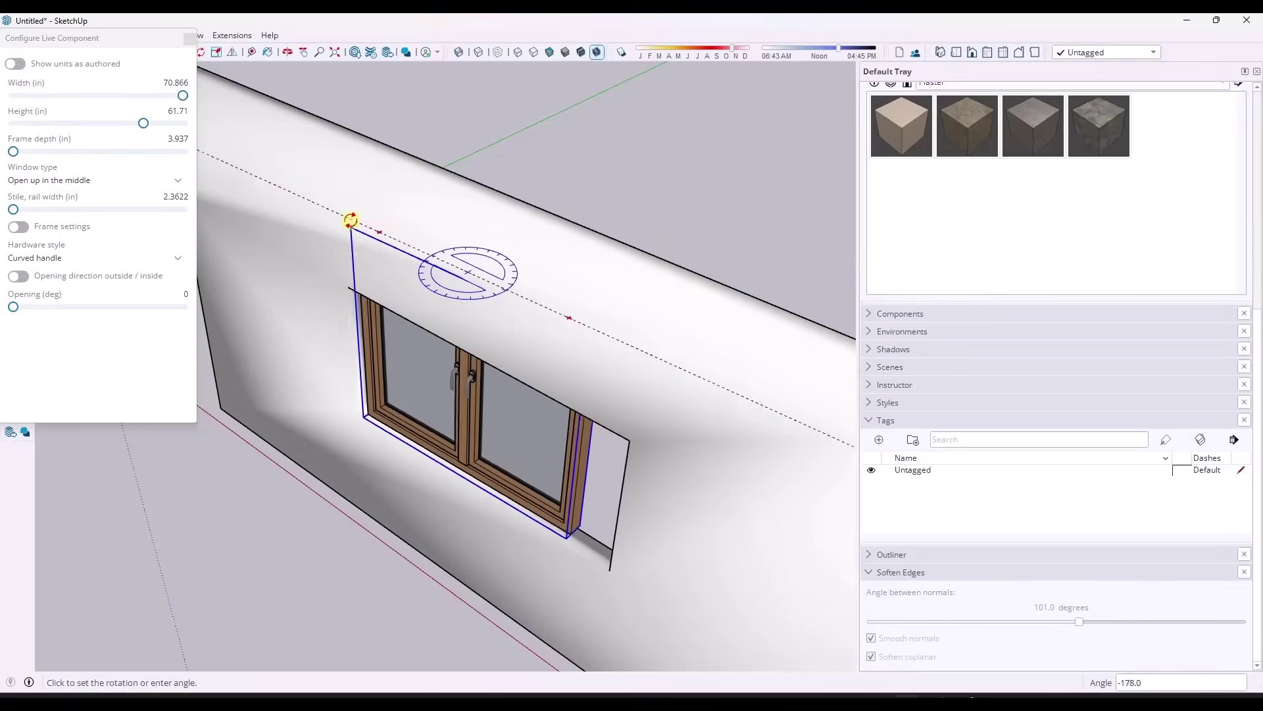
{"action": "left_click", "coordinate": [349, 222]}
{"action": "key", "text": "space"}
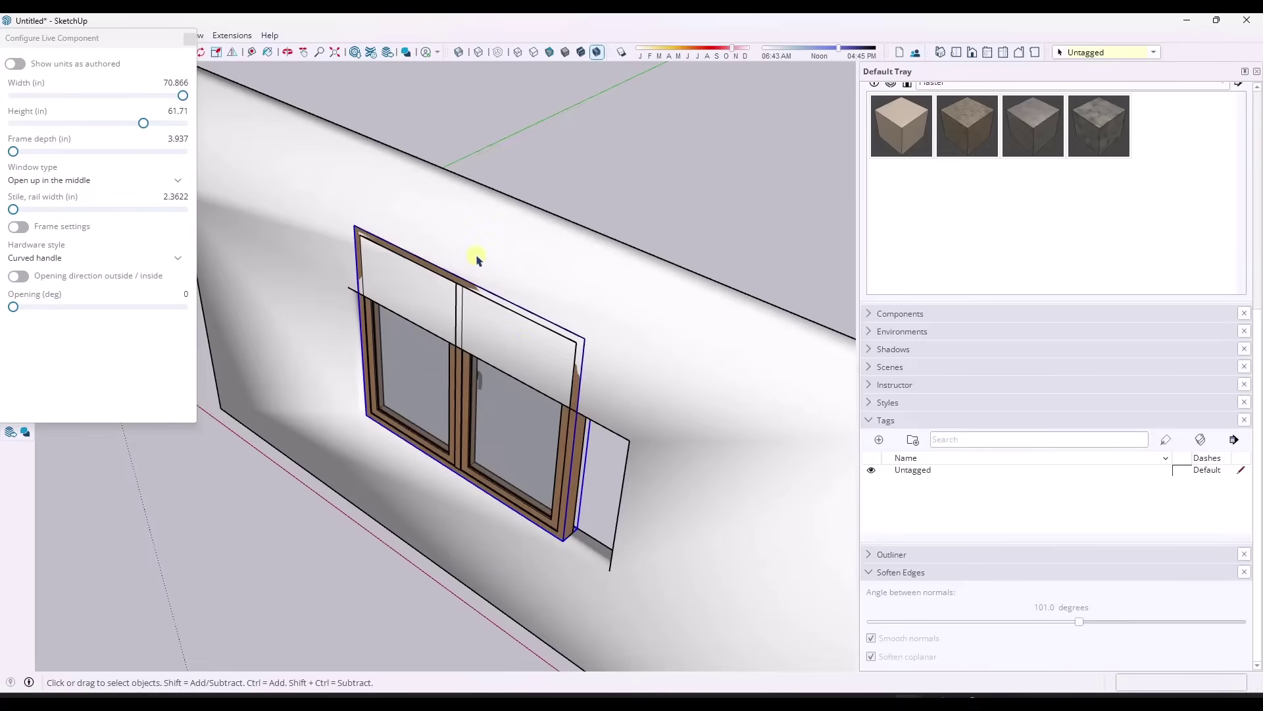
{"action": "middle_click_drag", "start_coordinate": [464, 340], "coordinate": [496, 250]}
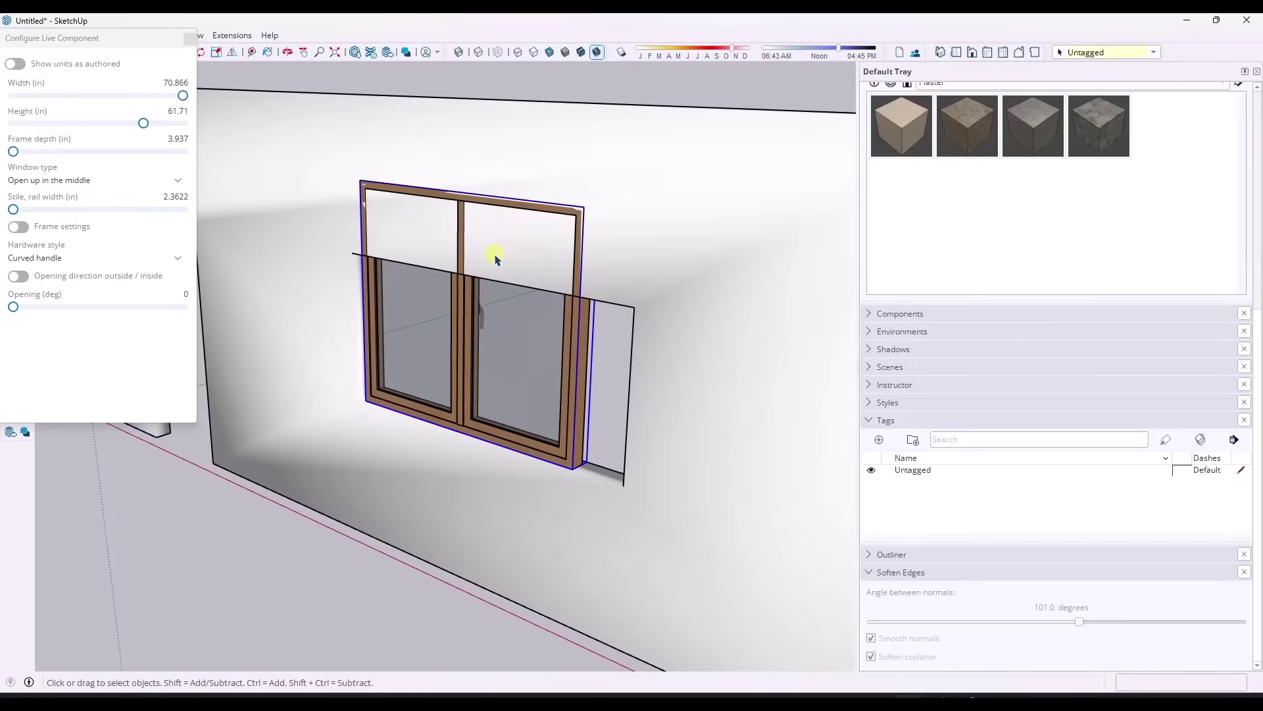
Step: Scale the window to 41.748 in high and 84.832 in wide
{"action": "scroll", "coordinate": [459, 235], "scroll_direction": "up", "scroll_amount": 2}
{"action": "key", "text": "s"}
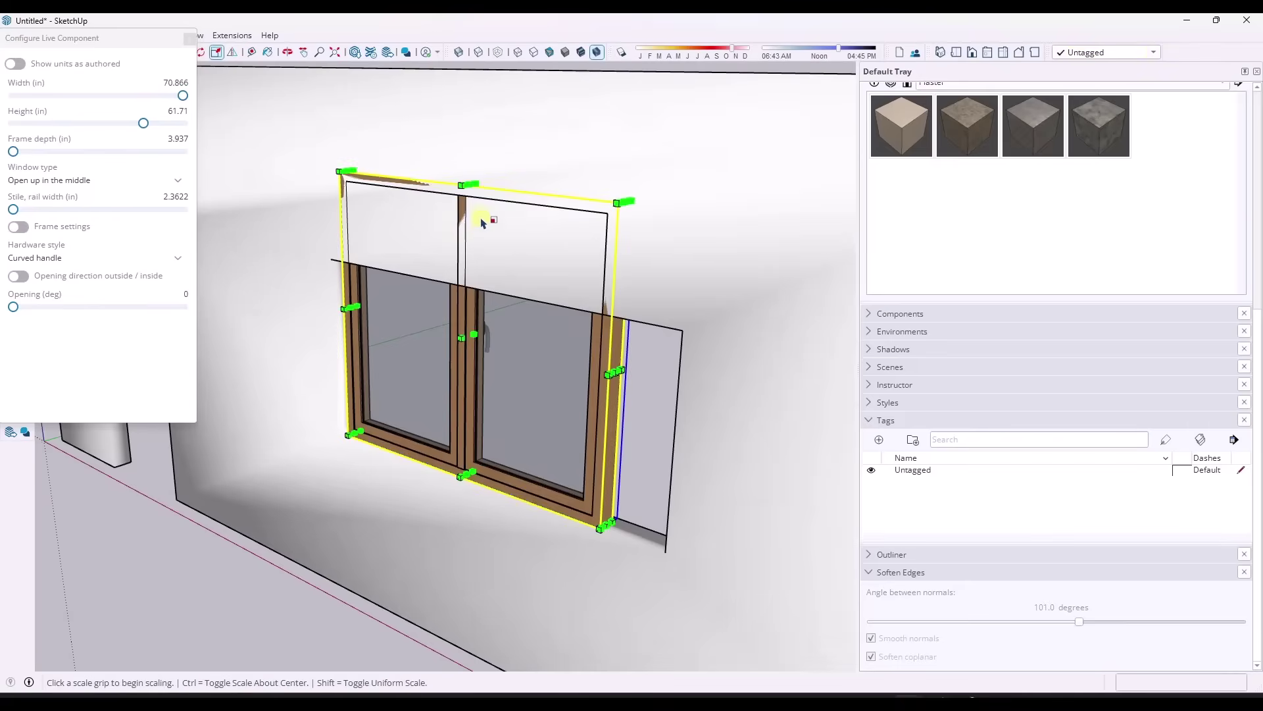
{"action": "middle_click_drag", "start_coordinate": [480, 200], "coordinate": [474, 203]}
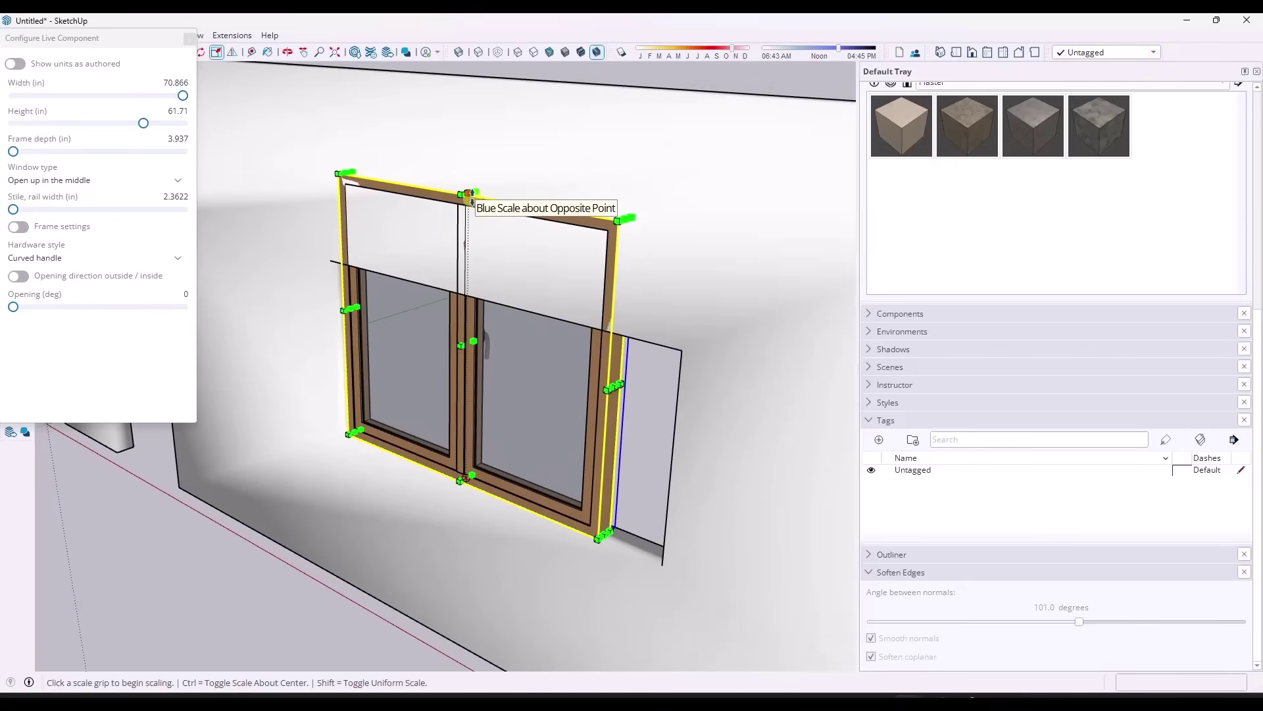
{"action": "left_click", "coordinate": [471, 194]}
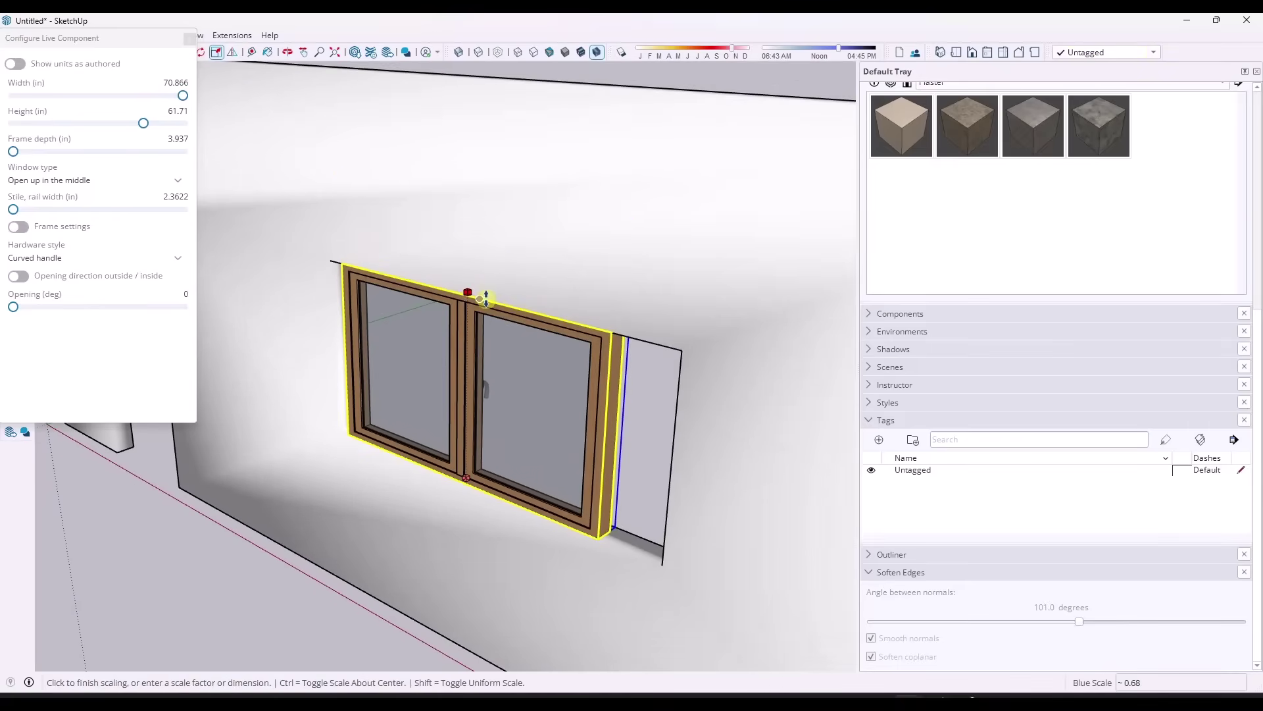
{"action": "left_click", "coordinate": [485, 298]}
{"action": "left_click", "coordinate": [614, 436]}
{"action": "left_click", "coordinate": [678, 352]}
Step: Close the Configure Live Component panel and go to 3D Warehouse
{"action": "middle_click_drag", "start_coordinate": [669, 395], "coordinate": [598, 349]}
{"action": "middle_click_drag", "start_coordinate": [501, 415], "coordinate": [409, 330]}
{"action": "scroll", "coordinate": [426, 347], "scroll_direction": "down", "scroll_amount": 5}
{"action": "scroll", "coordinate": [409, 355], "scroll_direction": "up", "scroll_amount": 3}
{"action": "scroll", "coordinate": [422, 353], "scroll_direction": "up", "scroll_amount": 1}
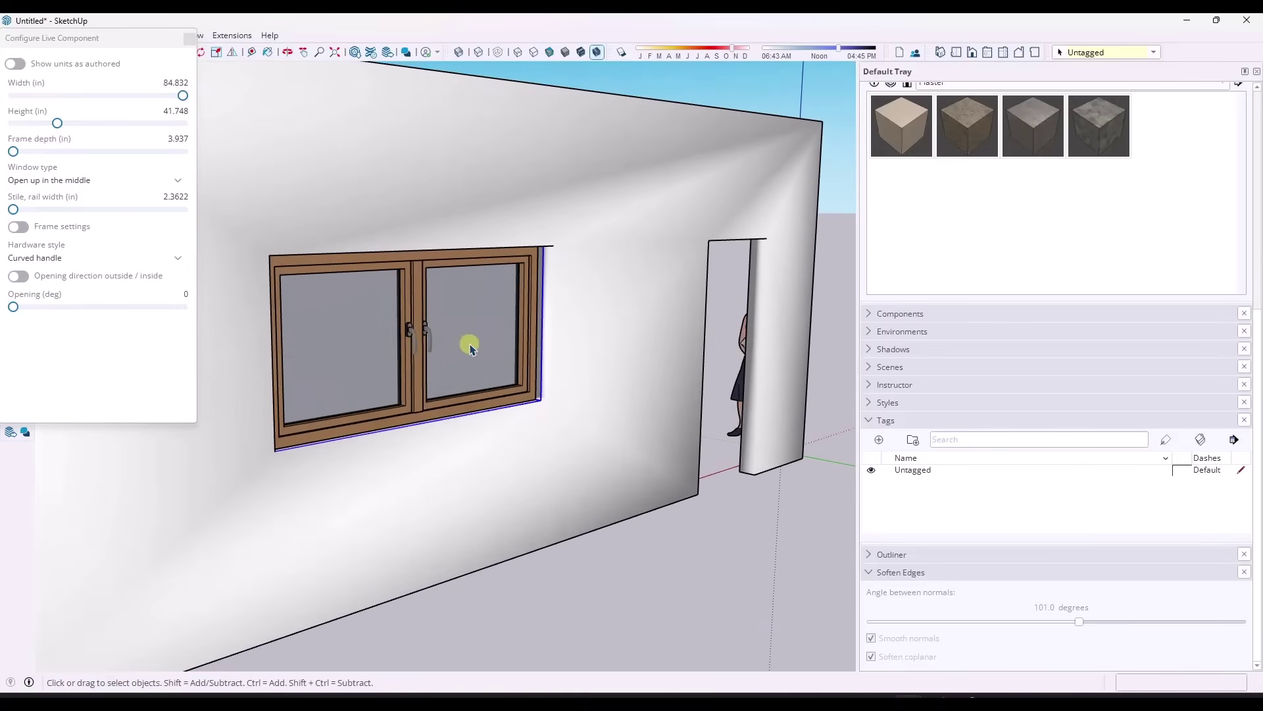
{"action": "mouse_move", "coordinate": [471, 347]}
{"action": "middle_mouse_down"}
{"action": "mouse_move", "coordinate": [451, 344]}
{"action": "mouse_move", "coordinate": [461, 338]}
{"action": "middle_mouse_up"}
{"action": "left_click", "coordinate": [189, 40]}
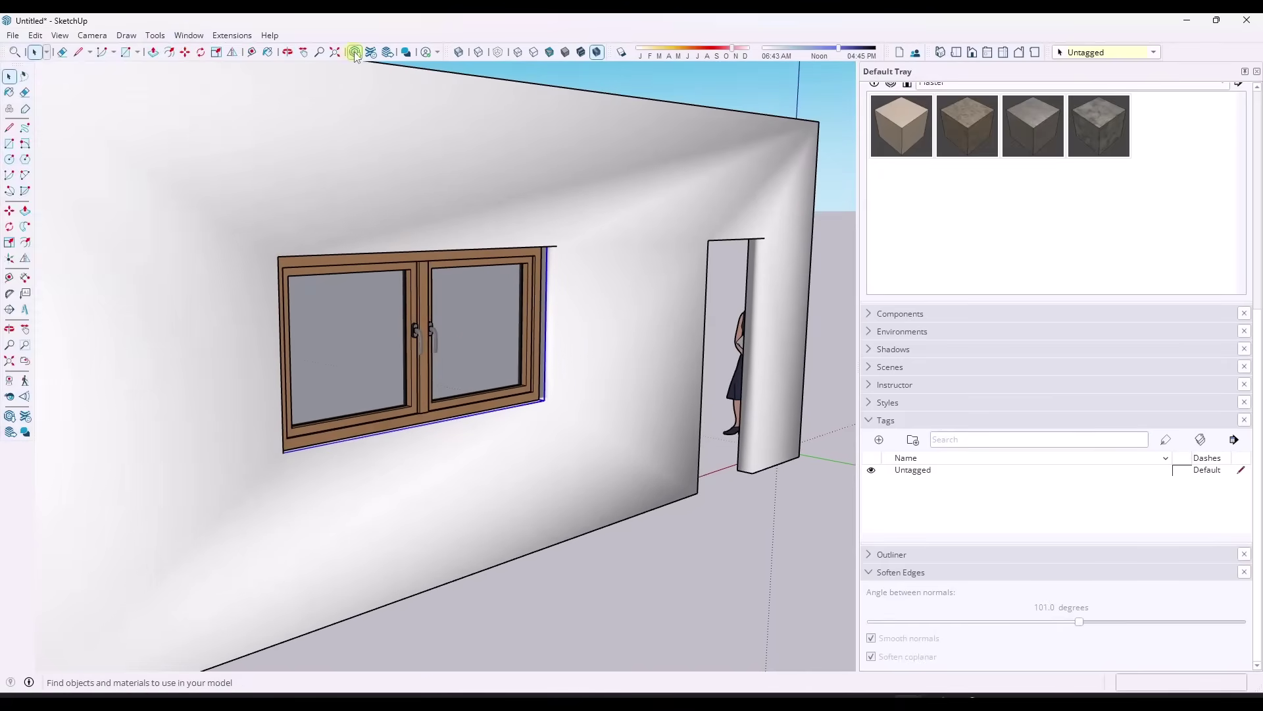
{"action": "left_click", "coordinate": [355, 52]}
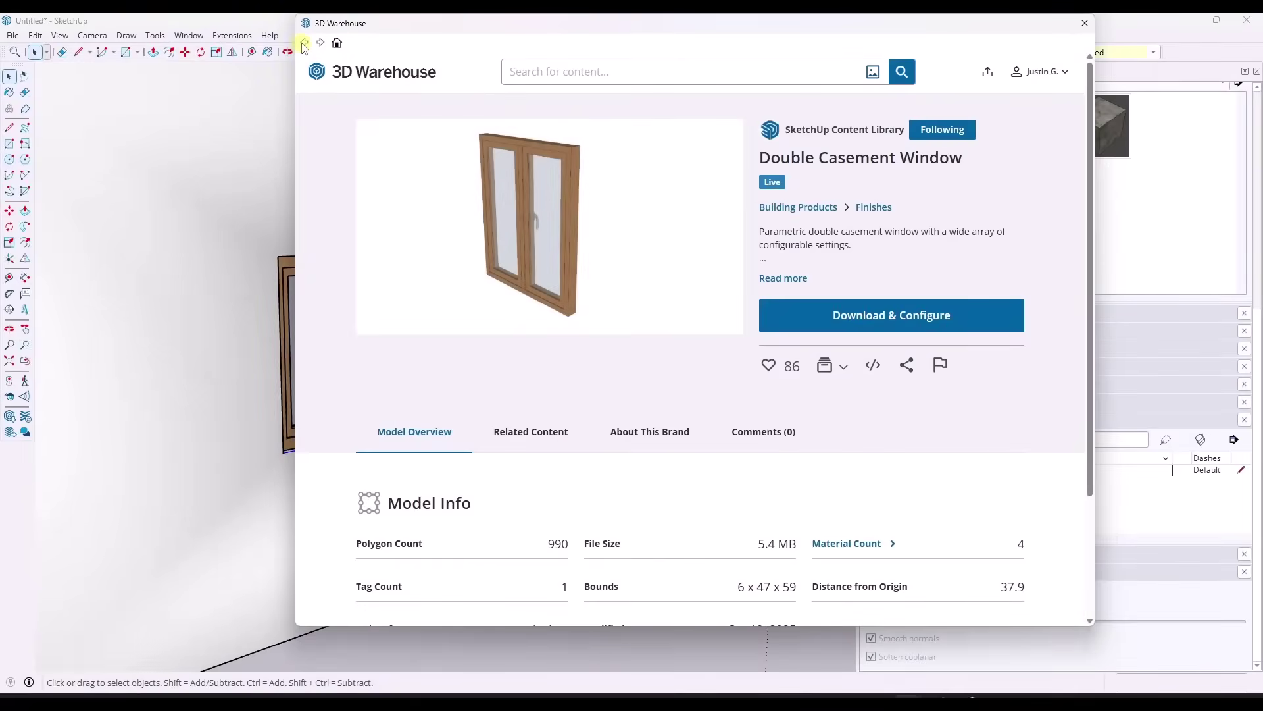
Step: Load the Residential Interior Door from the Sizable Live Components collection with Download & Configure
{"action": "left_click", "coordinate": [338, 44]}
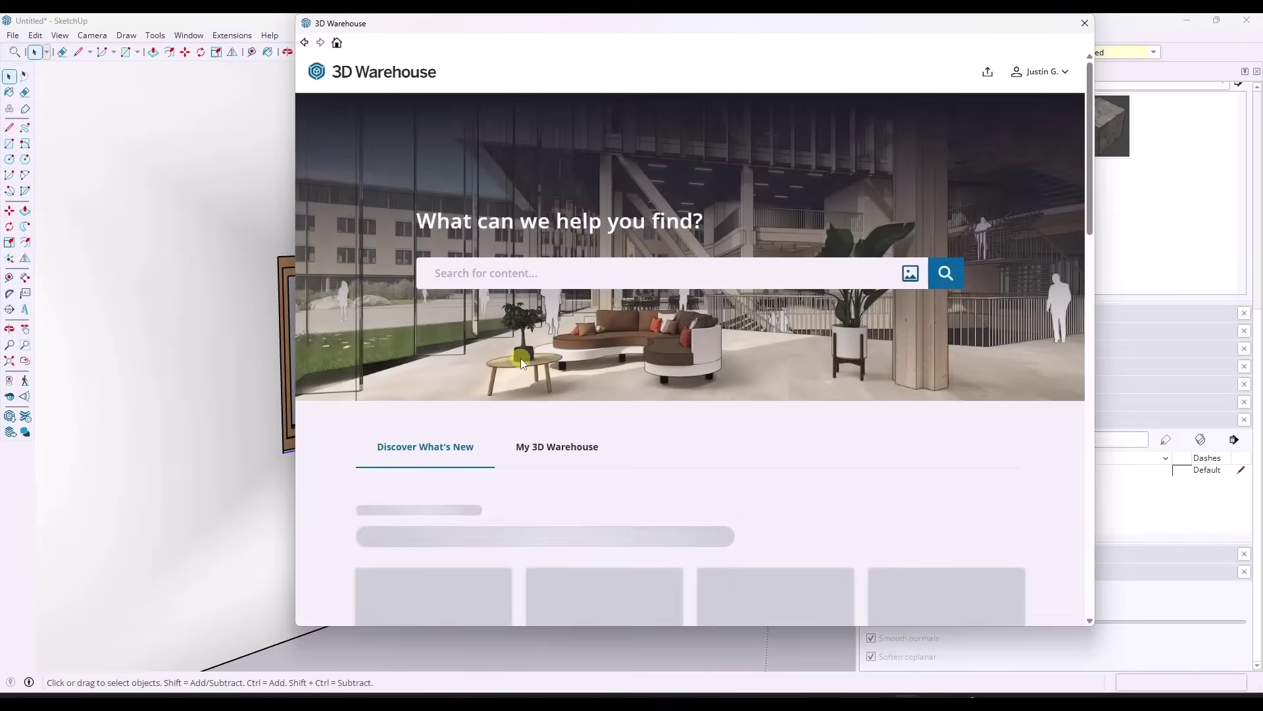
{"action": "scroll", "coordinate": [539, 342], "scroll_direction": "down", "scroll_amount": 5}
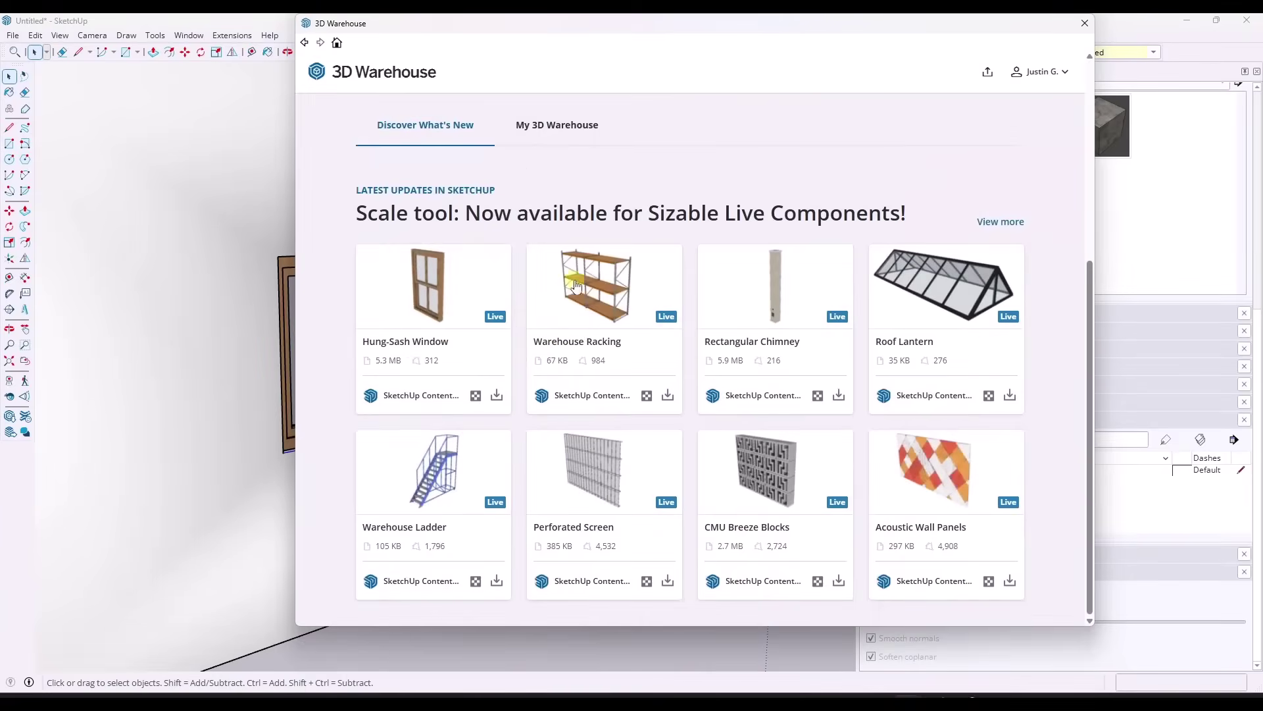
{"action": "left_click", "coordinate": [997, 221]}
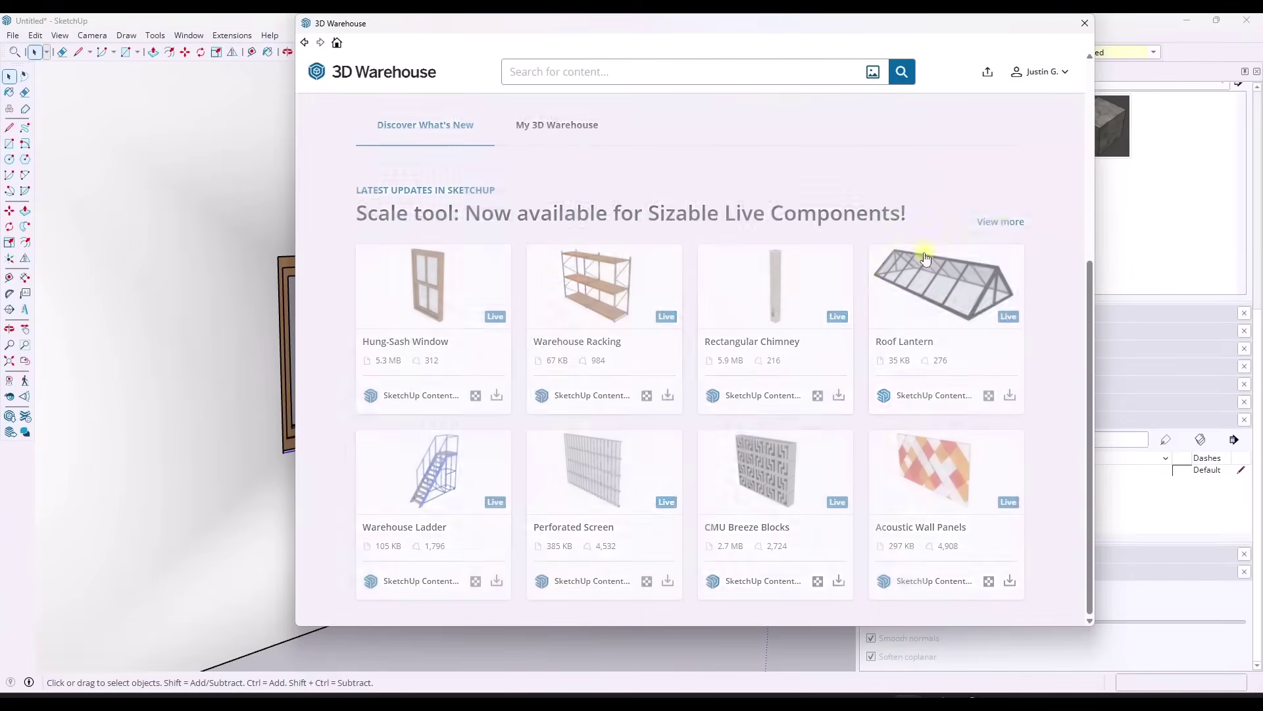
{"action": "scroll", "coordinate": [691, 294], "scroll_direction": "down", "scroll_amount": 1}
{"action": "scroll", "coordinate": [724, 283], "scroll_direction": "down", "scroll_amount": 2}
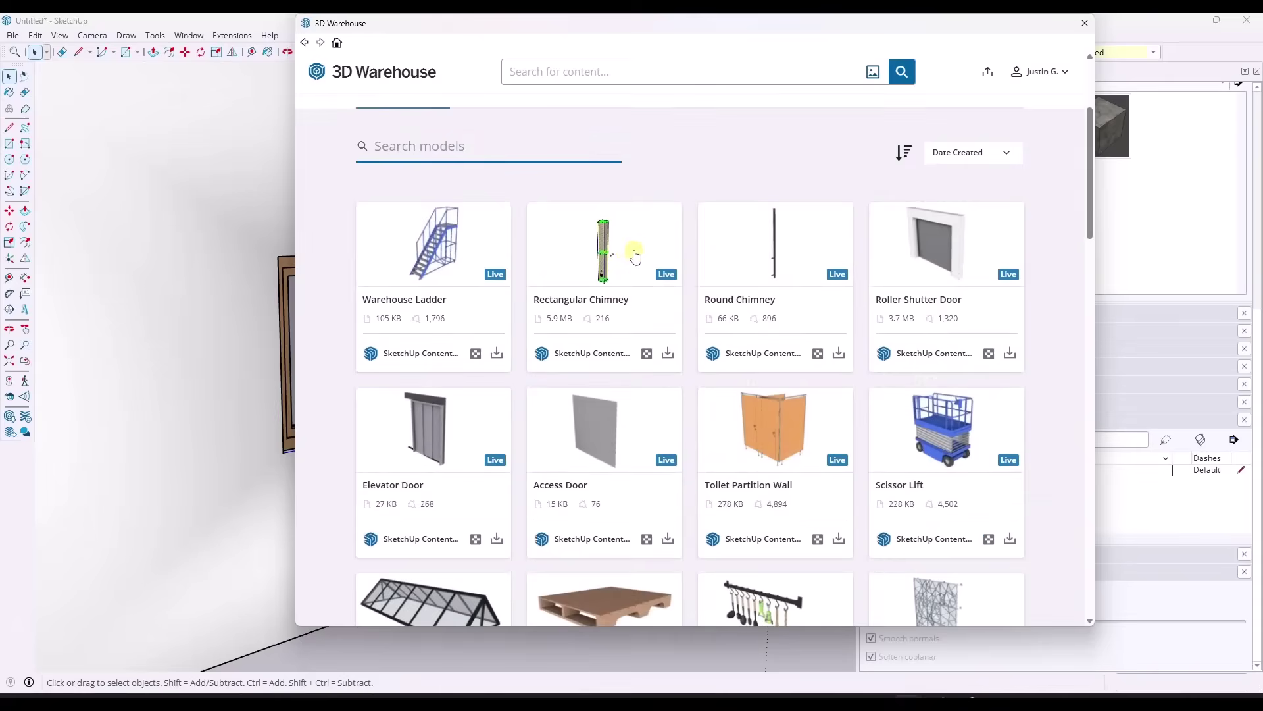
{"action": "scroll", "coordinate": [648, 273], "scroll_direction": "down", "scroll_amount": 10}
{"action": "scroll", "coordinate": [650, 275], "scroll_direction": "down", "scroll_amount": 3}
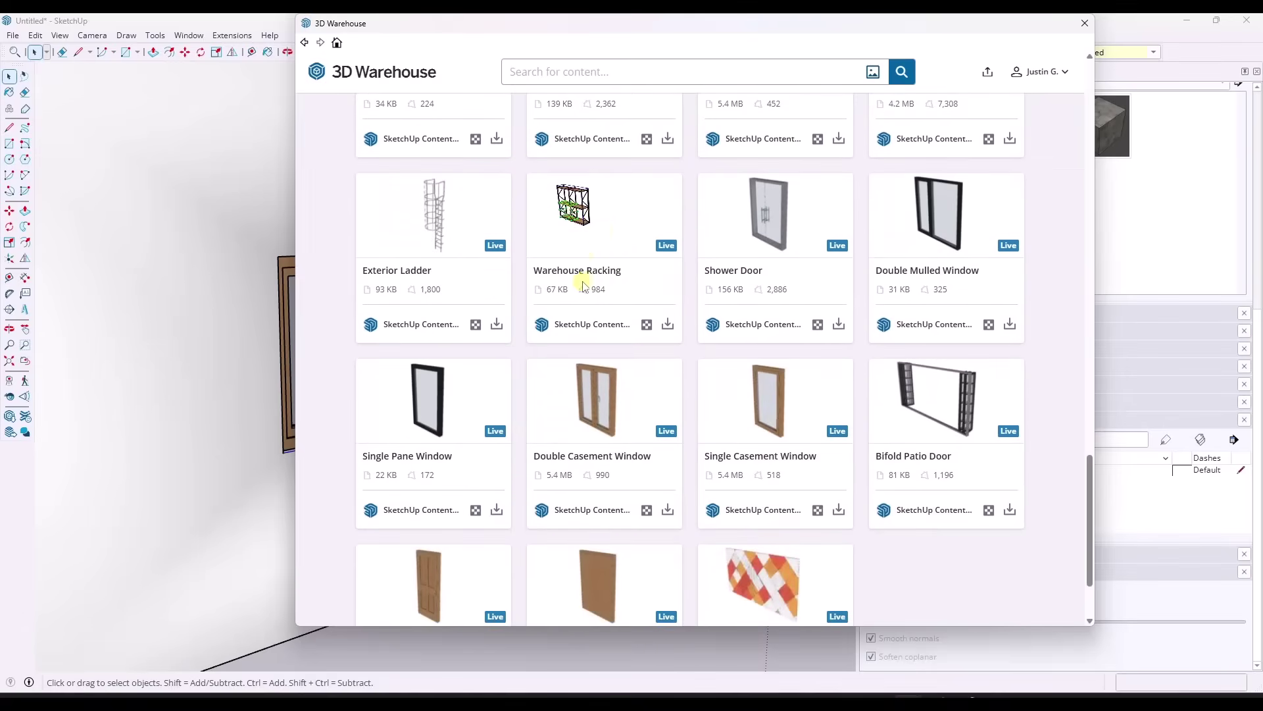
{"action": "scroll", "coordinate": [618, 283], "scroll_direction": "down", "scroll_amount": 2}
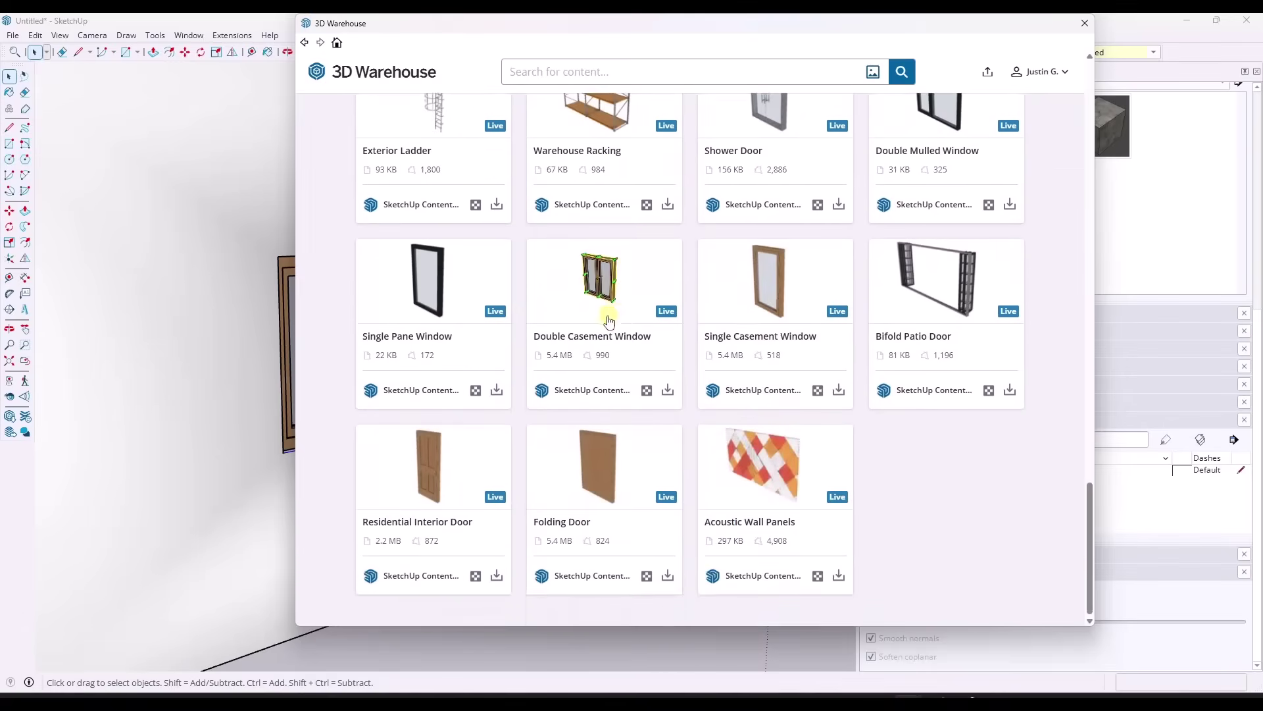
{"action": "left_click", "coordinate": [427, 471]}
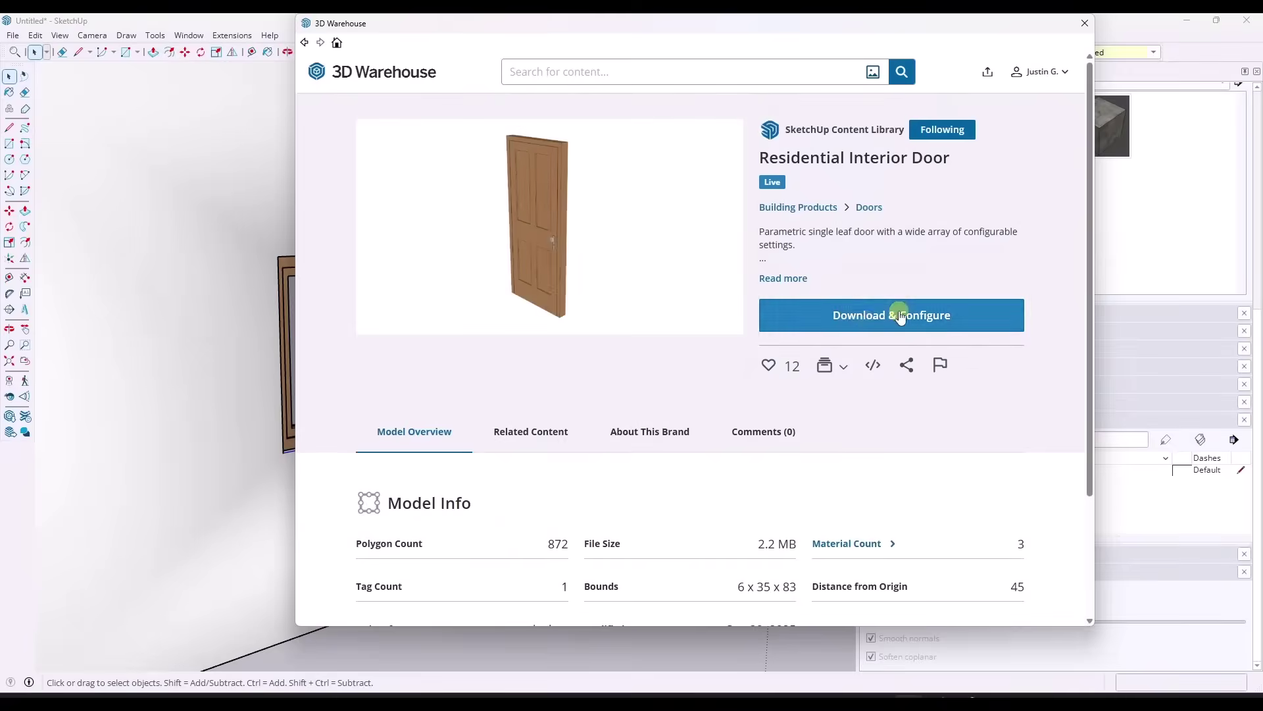
{"action": "left_click", "coordinate": [900, 316]}
{"action": "left_click", "coordinate": [658, 341]}
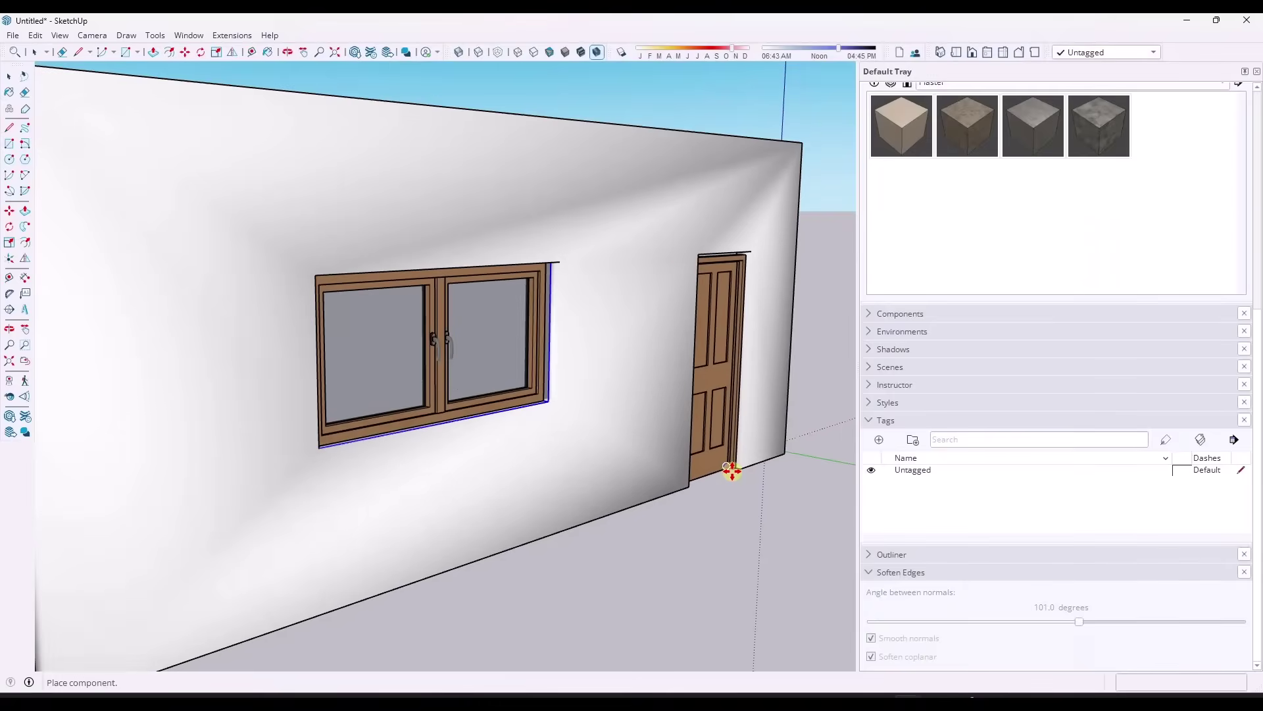
Step: Place the Residential Interior Door in the wall's door opening
{"action": "left_click", "coordinate": [732, 472]}
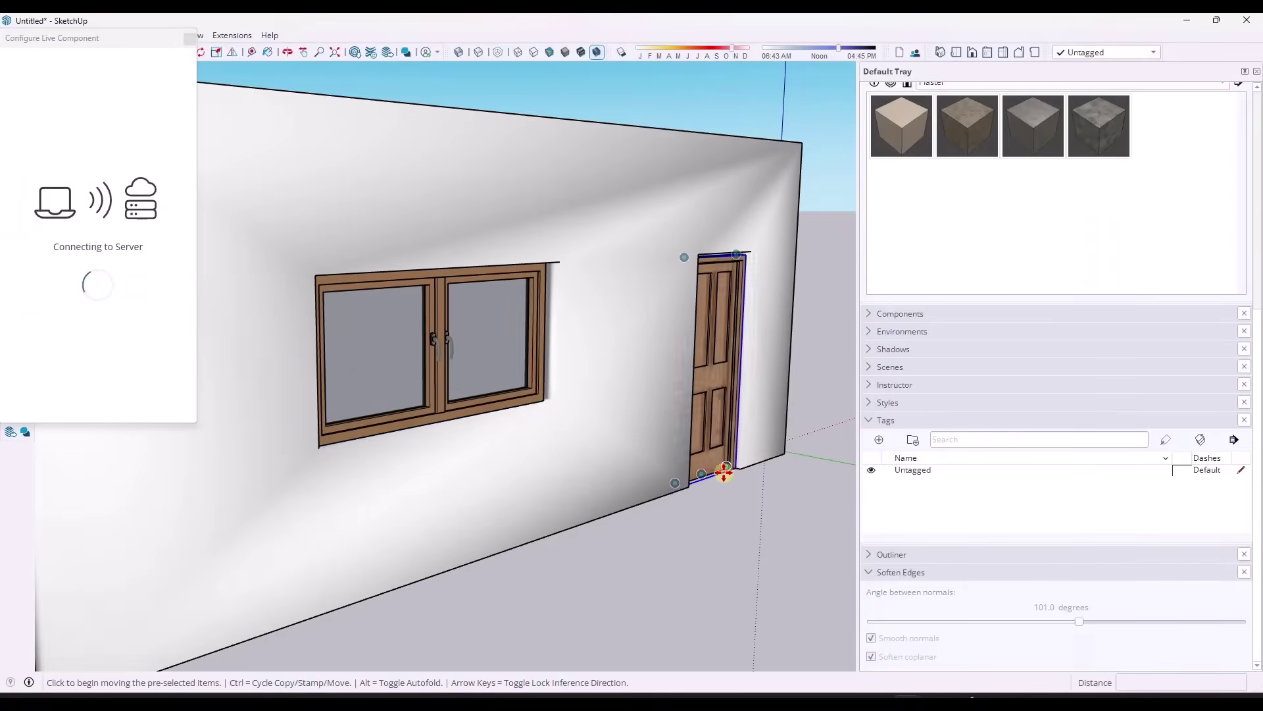
{"action": "middle_click_drag", "start_coordinate": [704, 471], "coordinate": [574, 357]}
{"action": "scroll", "coordinate": [288, 228], "scroll_direction": "up", "scroll_amount": 6}
Step: Scale the door to 84 in tall and 36 in wide
{"action": "key", "text": "s"}
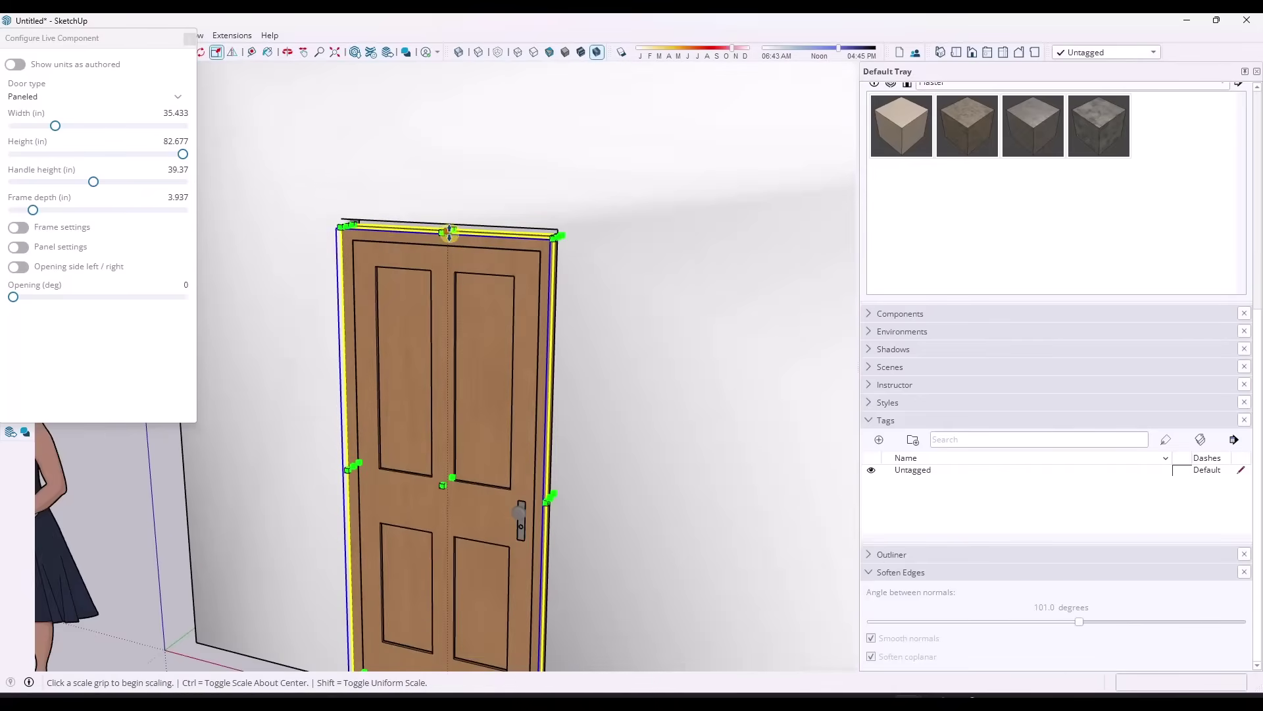
{"action": "left_click_drag", "start_coordinate": [451, 233], "coordinate": [447, 222]}
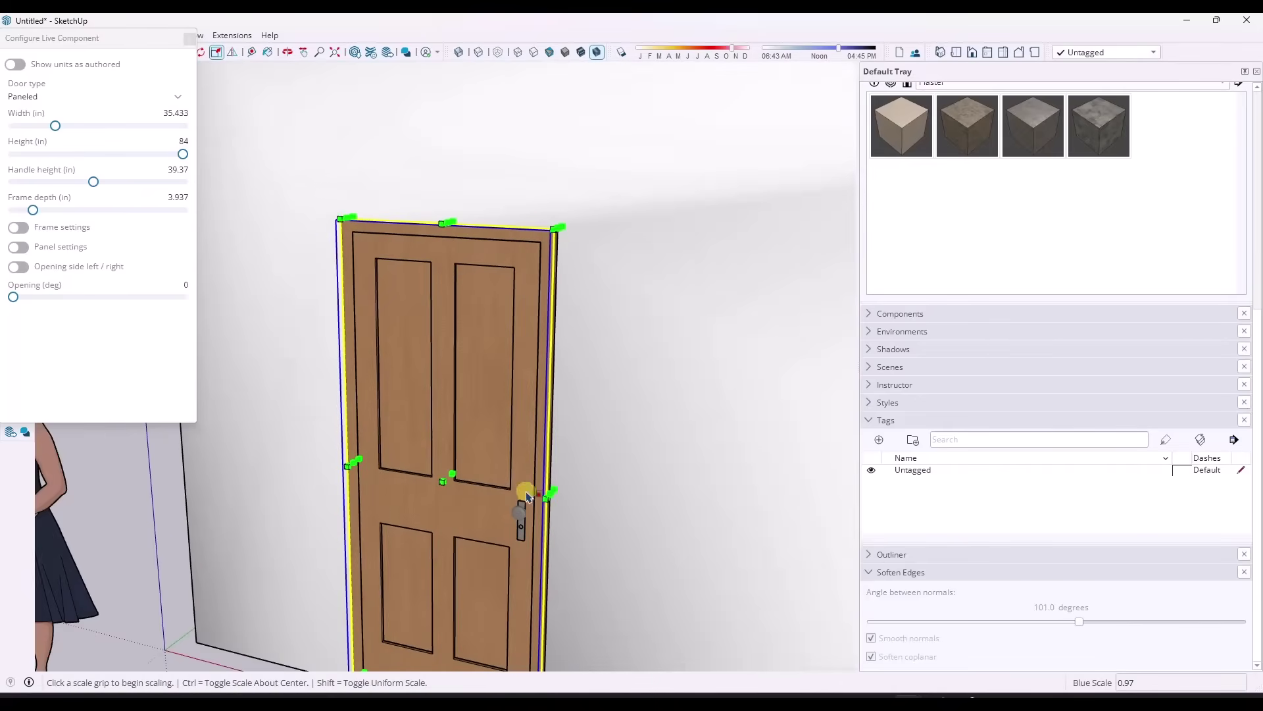
{"action": "left_click", "coordinate": [553, 495]}
{"action": "left_click", "coordinate": [559, 228]}
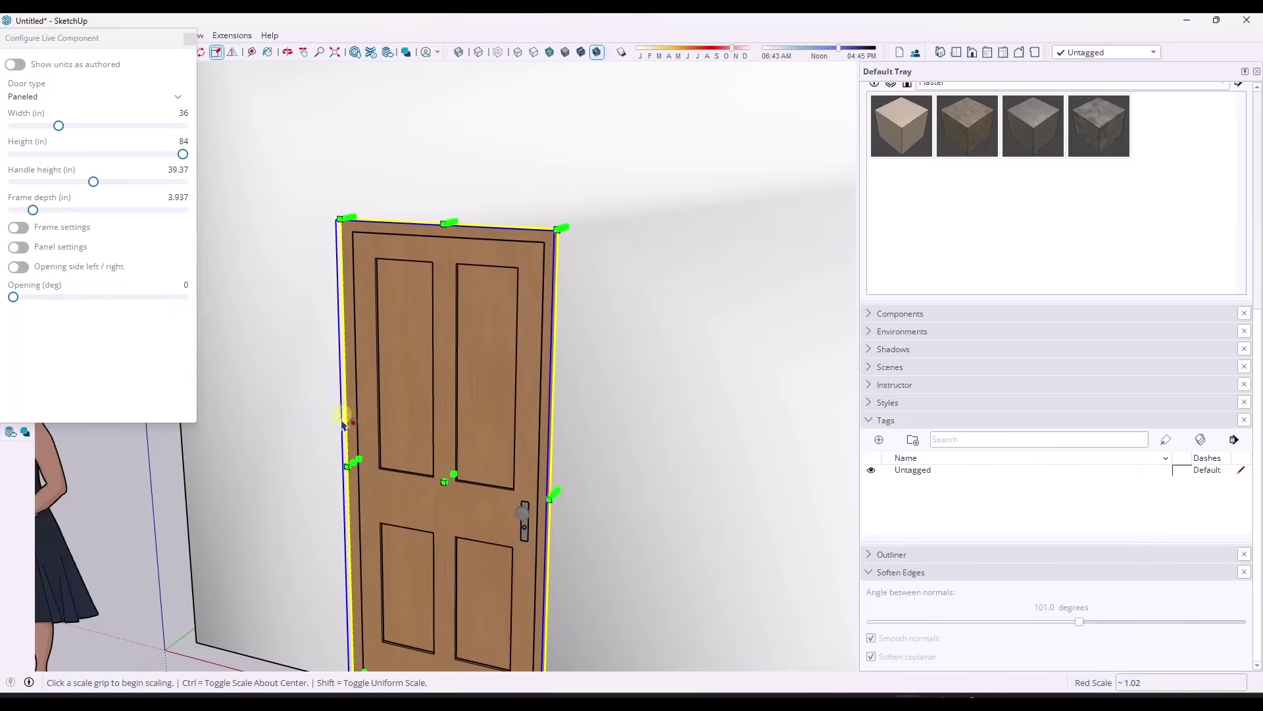
{"action": "left_click", "coordinate": [355, 468]}
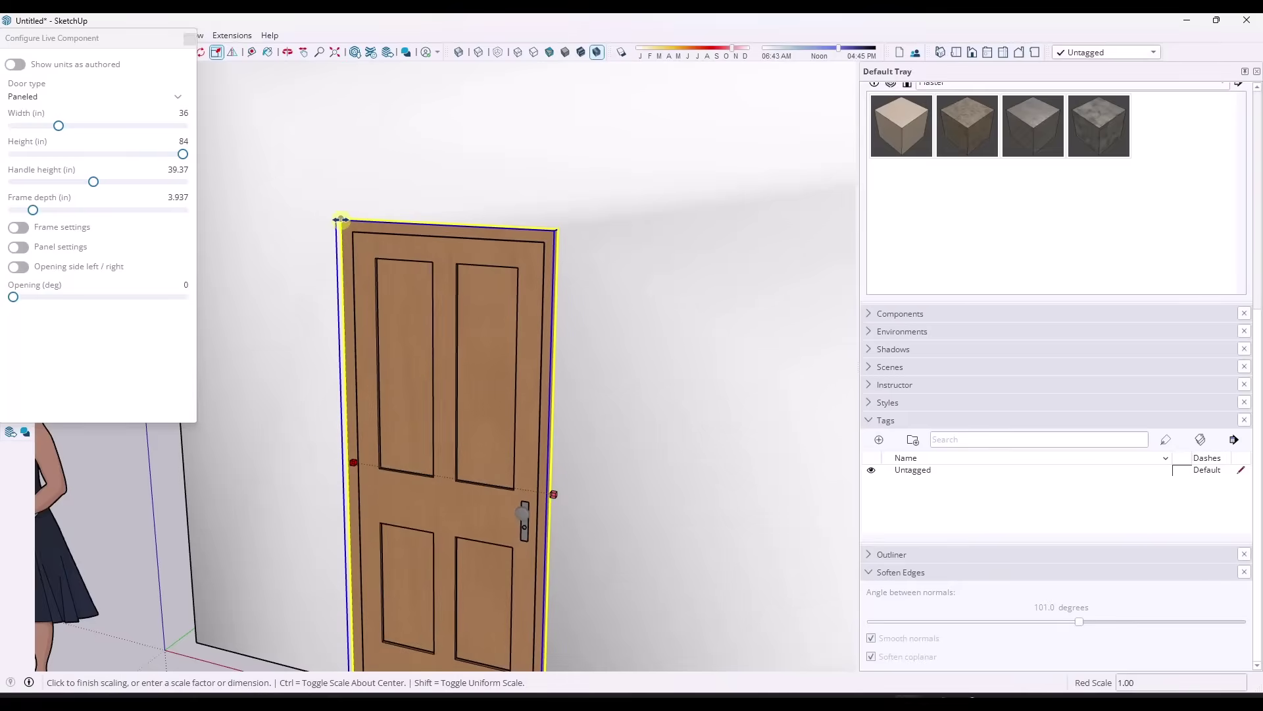
{"action": "left_click", "coordinate": [340, 219]}
{"action": "scroll", "coordinate": [446, 344], "scroll_direction": "down", "scroll_amount": 5}
{"action": "key", "text": "space"}
Step: Widen the window from 84.832 in to 87.377 in using its left-edge scale grip
{"action": "middle_click_drag", "start_coordinate": [445, 345], "coordinate": [524, 358]}
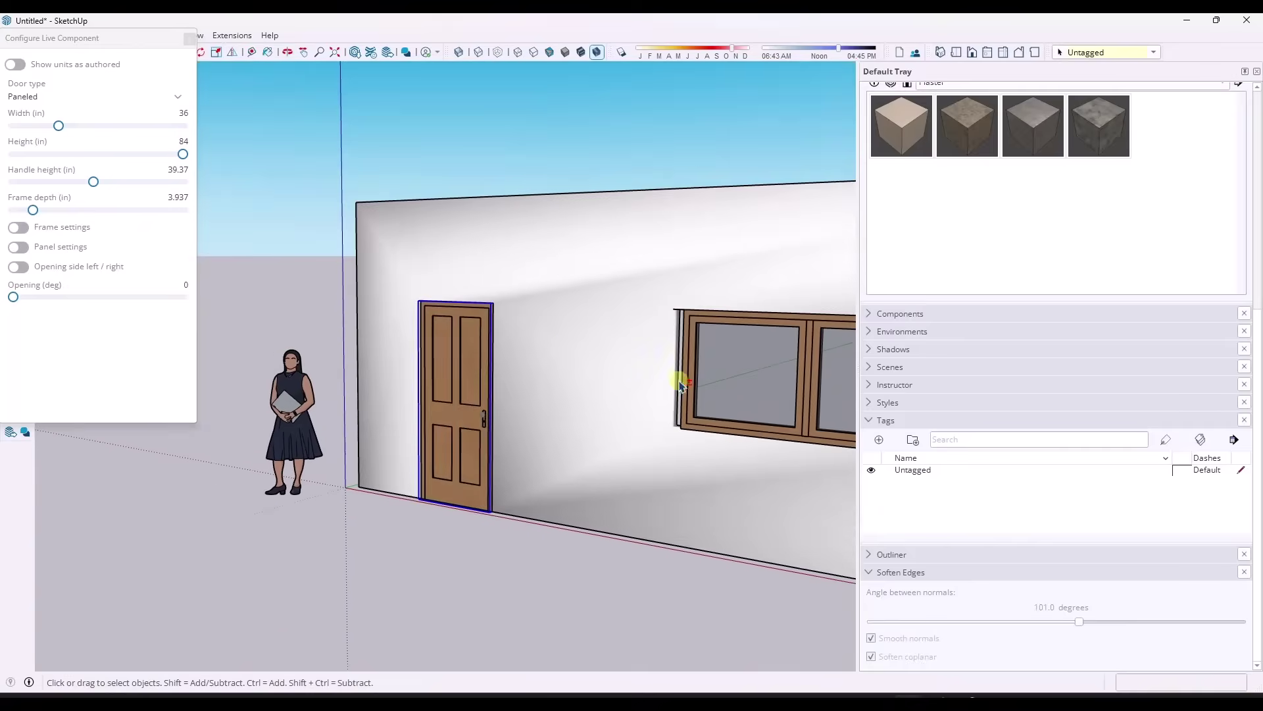
{"action": "middle_click_drag", "start_coordinate": [681, 385], "coordinate": [480, 357]}
{"action": "left_click", "coordinate": [474, 358]}
{"action": "key", "text": "s"}
{"action": "scroll", "coordinate": [461, 350], "scroll_direction": "up", "scroll_amount": 3}
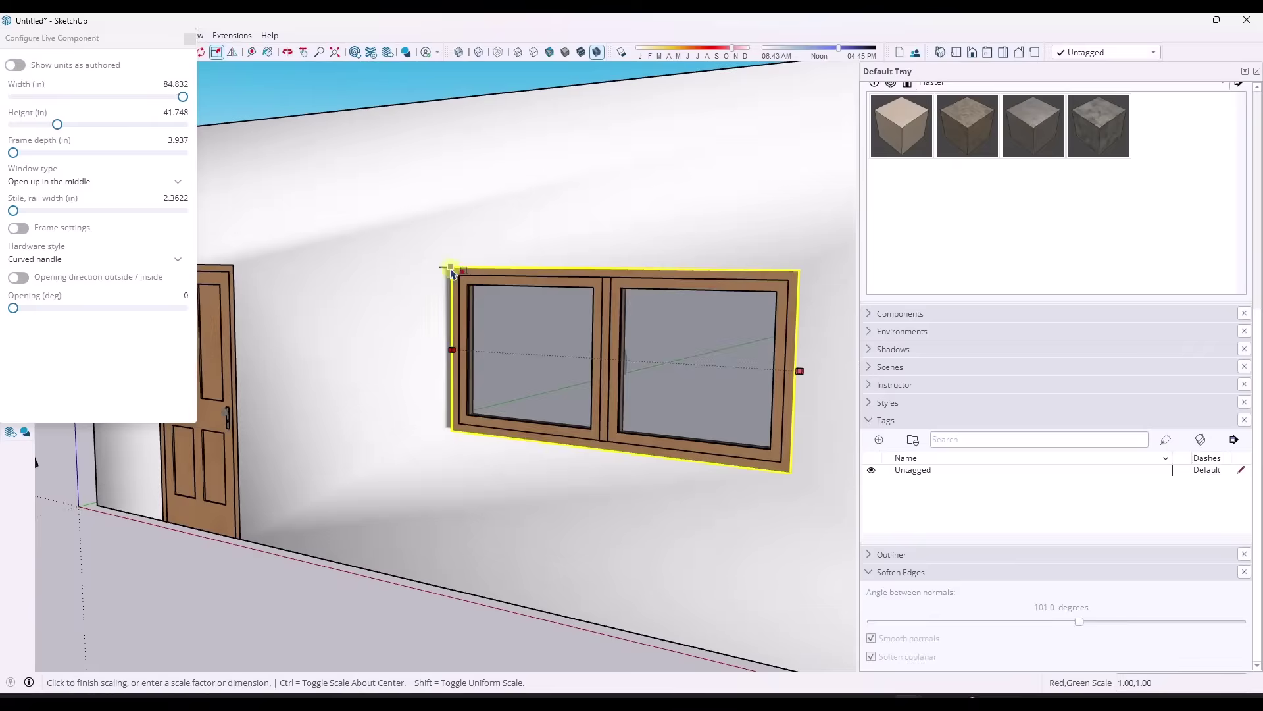
{"action": "scroll", "coordinate": [460, 348], "scroll_direction": "up", "scroll_amount": 4}
{"action": "scroll", "coordinate": [463, 348], "scroll_direction": "down", "scroll_amount": 2}
{"action": "scroll", "coordinate": [483, 365], "scroll_direction": "up", "scroll_amount": 3}
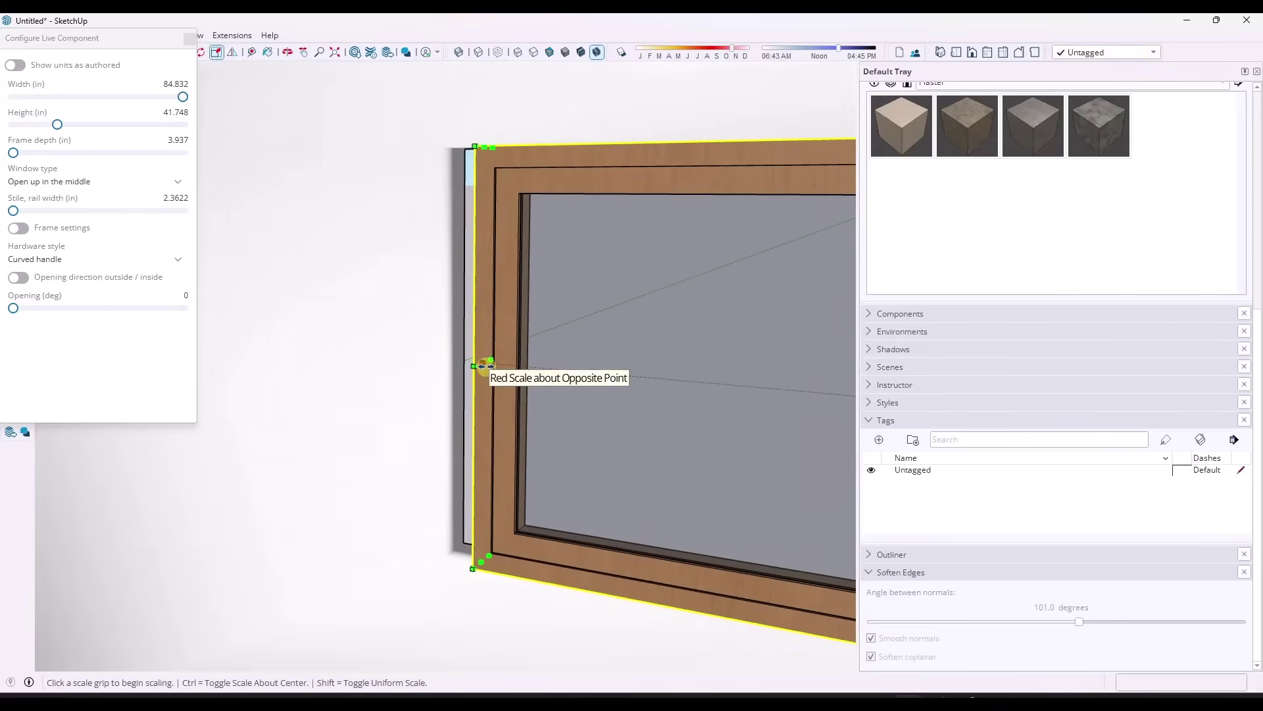
{"action": "left_click", "coordinate": [481, 366]}
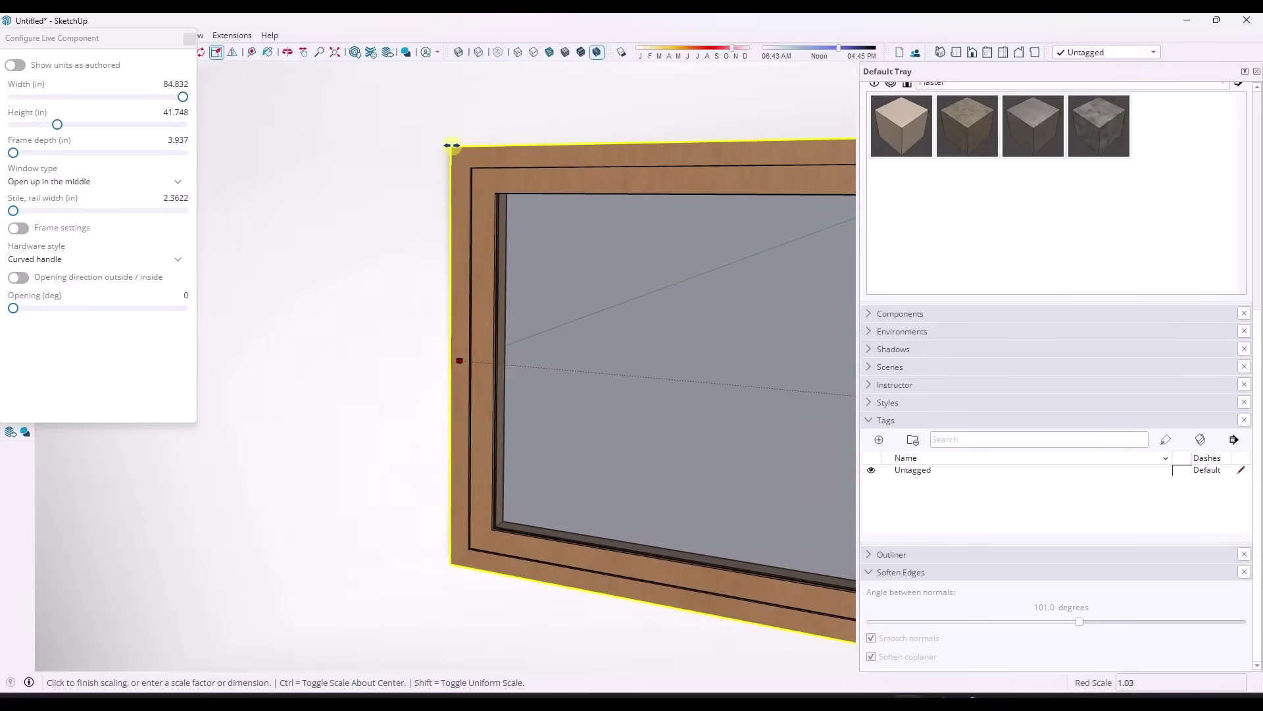
{"action": "scroll", "coordinate": [484, 212], "scroll_direction": "down", "scroll_amount": 8}
{"action": "key", "text": "space"}
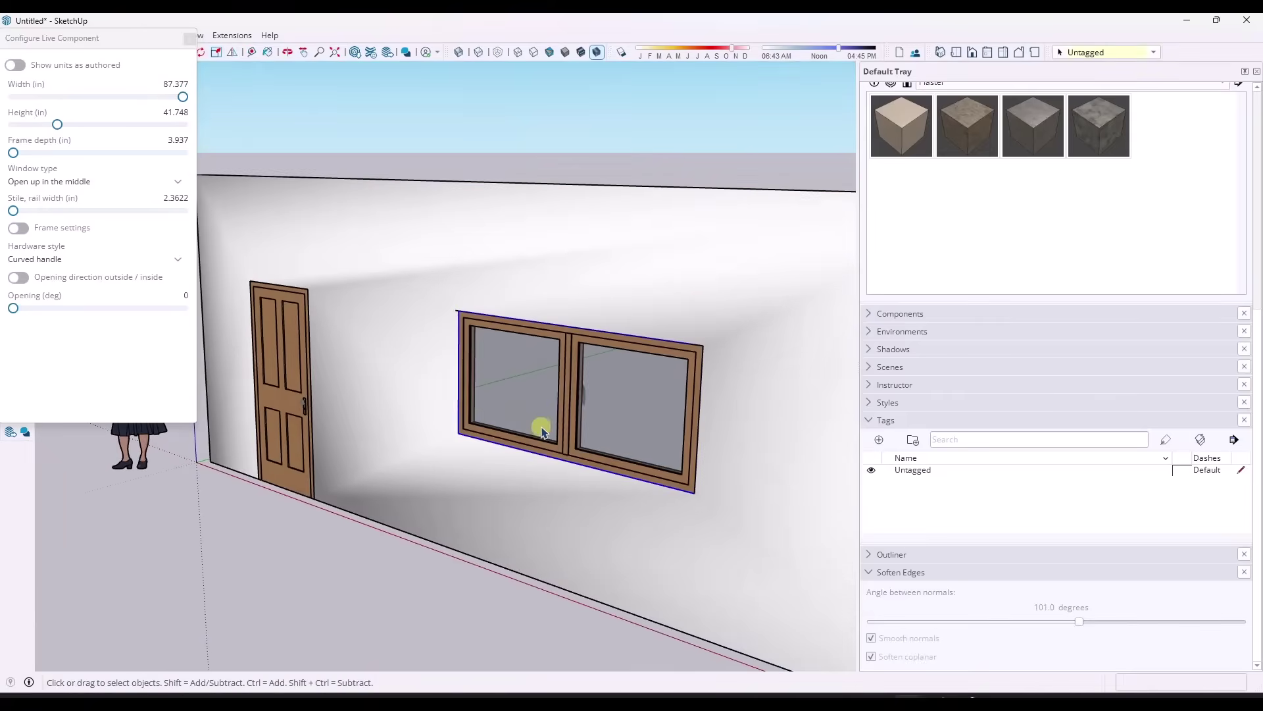
{"action": "scroll", "coordinate": [579, 385], "scroll_direction": "down", "scroll_amount": 3}
{"action": "middle_click_drag", "start_coordinate": [544, 515], "coordinate": [454, 402]}
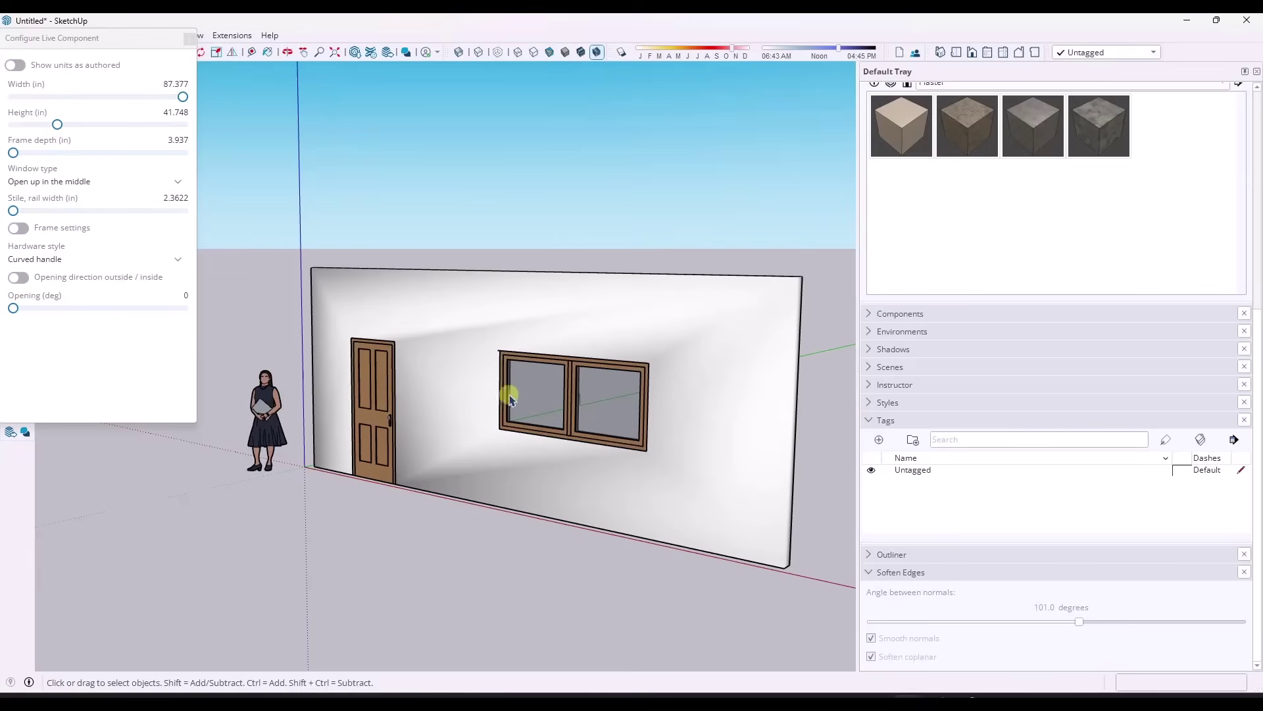
{"action": "middle_click_drag", "start_coordinate": [516, 399], "coordinate": [484, 373]}
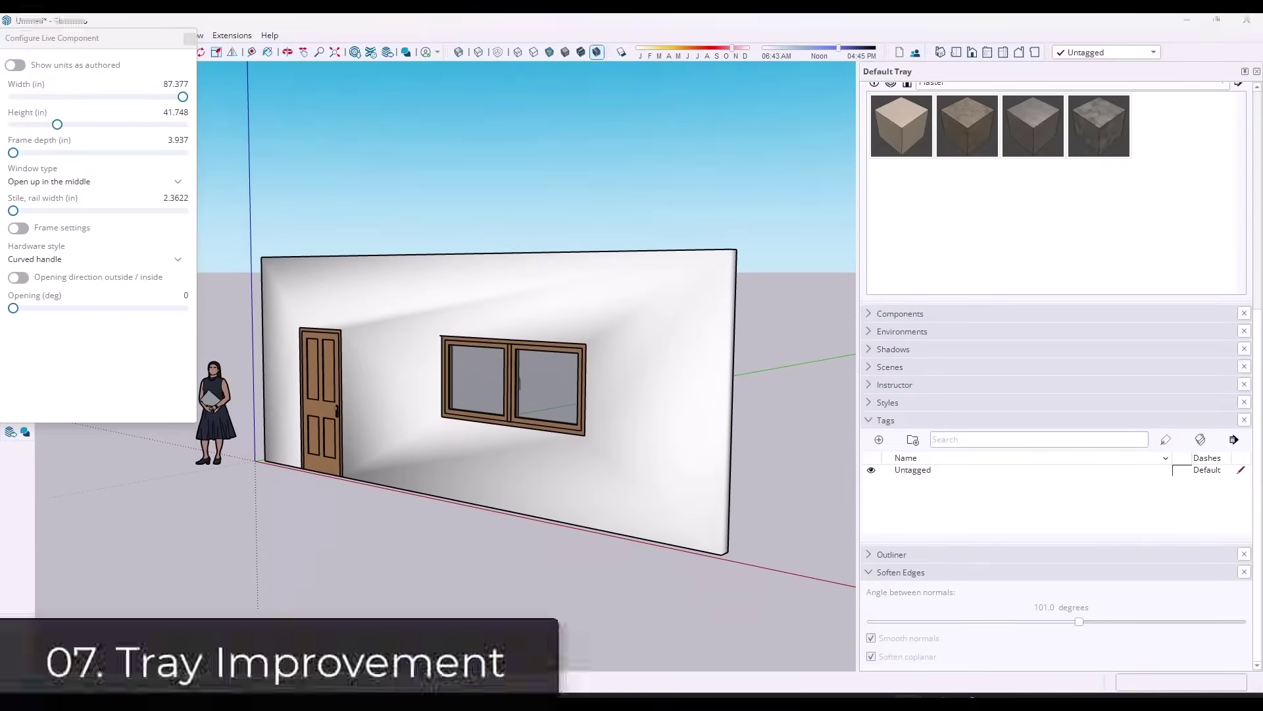
Step: Close the Configure Live Component panel and switch to the SushiRestaurant model window
{"action": "left_click", "coordinate": [190, 38]}
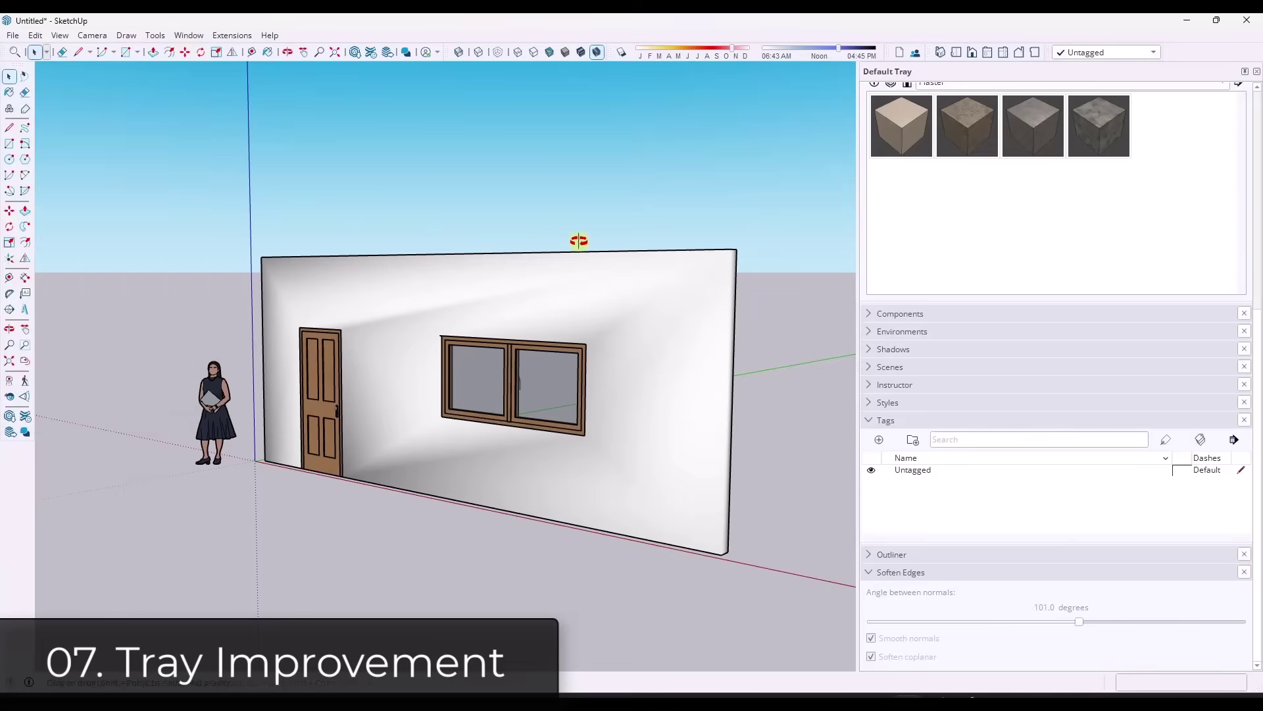
{"action": "middle_click_drag", "start_coordinate": [578, 245], "coordinate": [381, 276]}
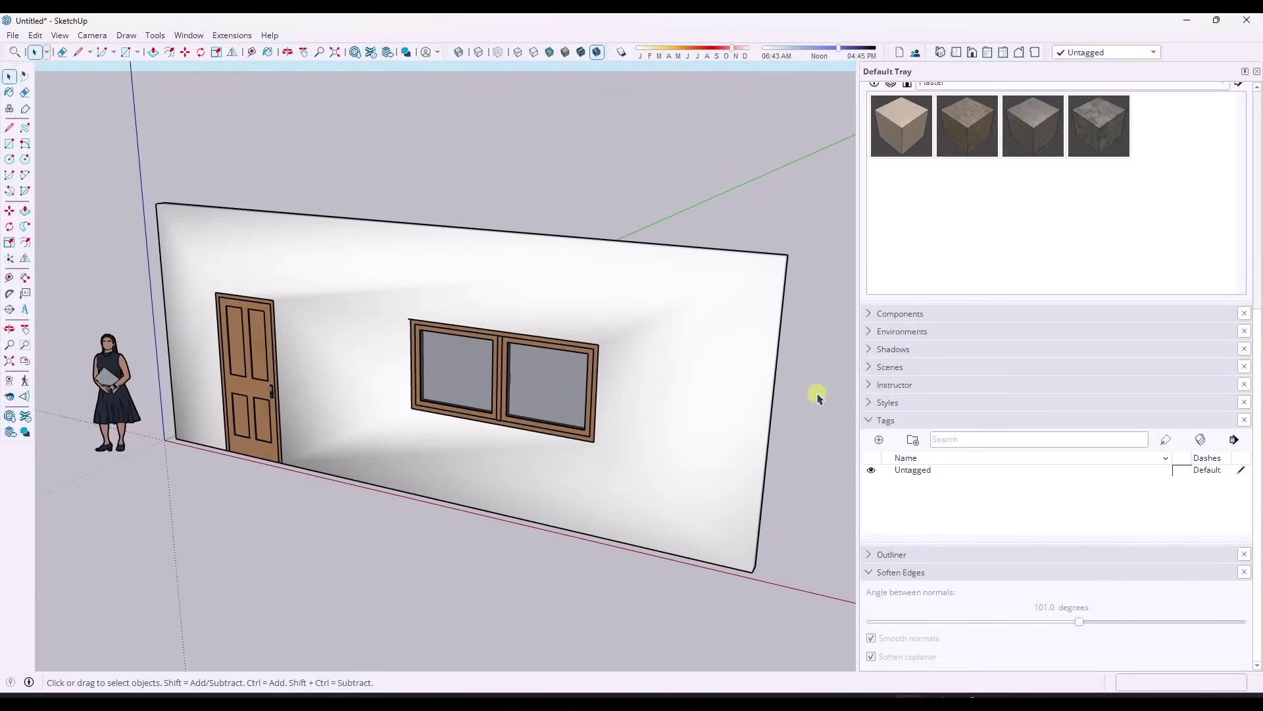
{"action": "mouse_move", "coordinate": [900, 696]}
{"action": "left_click", "coordinate": [979, 635]}
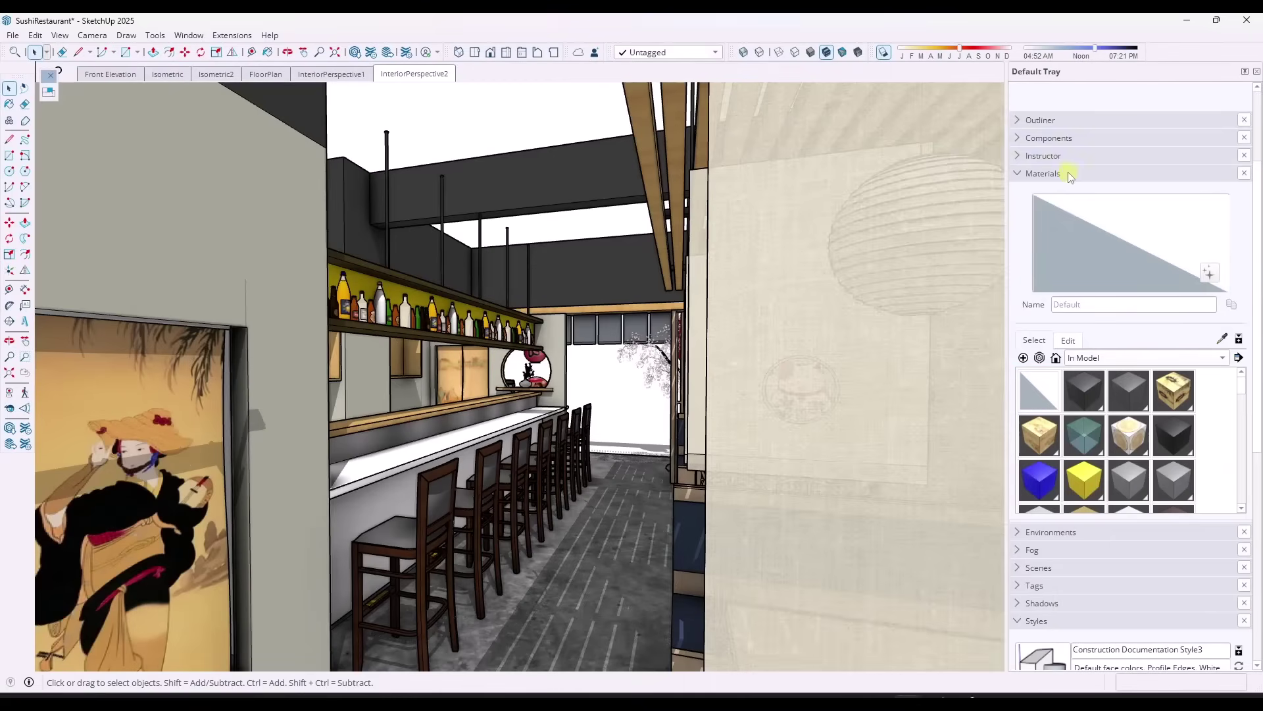
Step: Browse the Window > Default Tray submenu, then close the menus
{"action": "left_click", "coordinate": [224, 35]}
{"action": "mouse_move", "coordinate": [270, 35]}
{"action": "mouse_move", "coordinate": [189, 35]}
{"action": "mouse_move", "coordinate": [217, 51]}
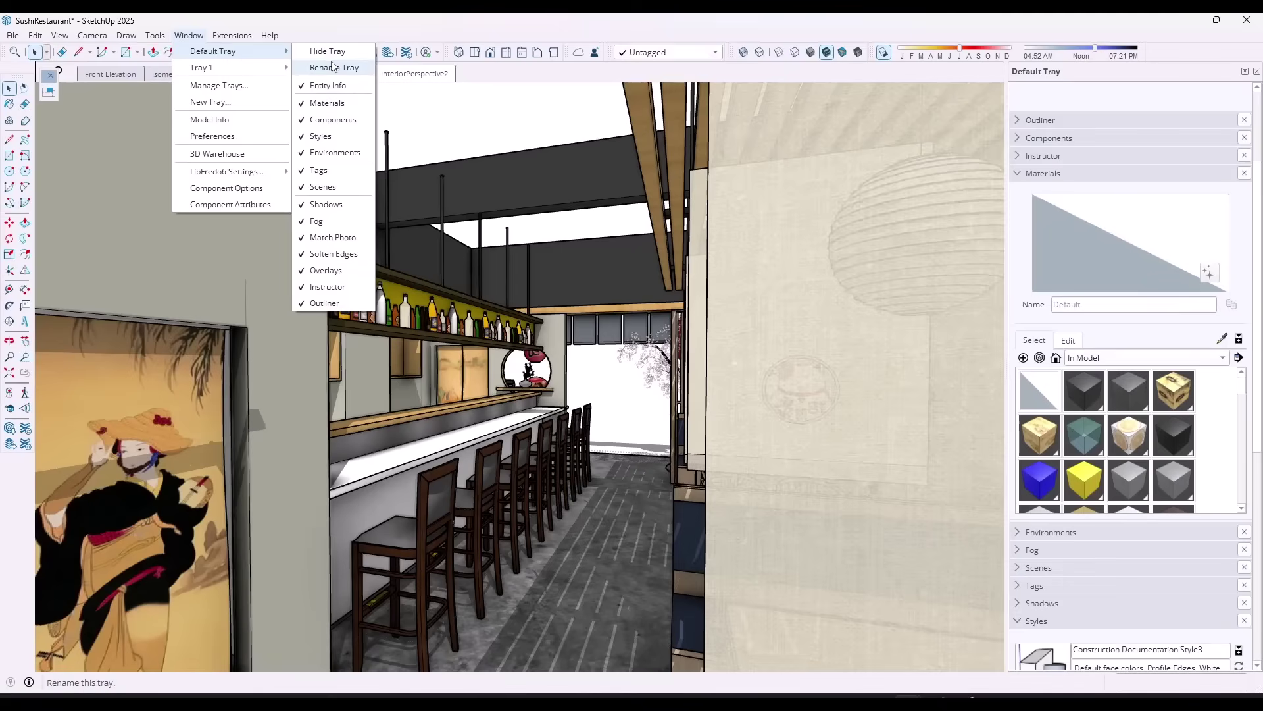
{"action": "key", "text": "Escape"}
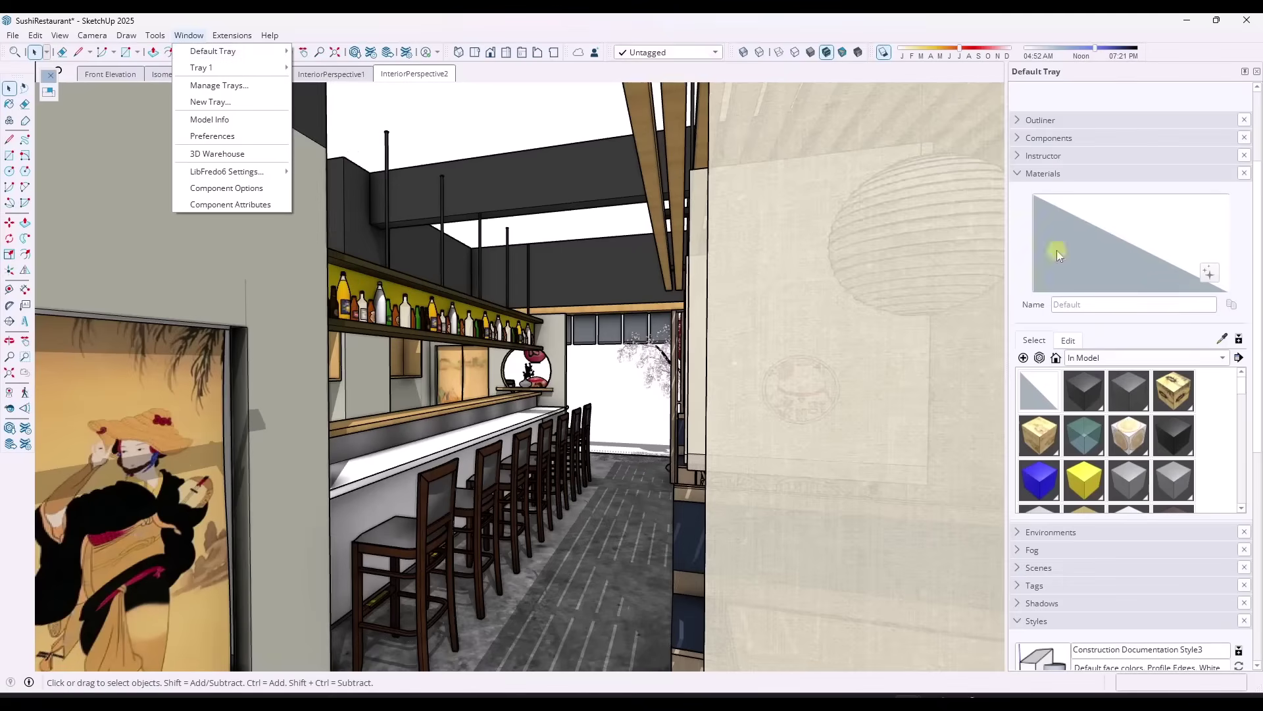
{"action": "mouse_move", "coordinate": [200, 56]}
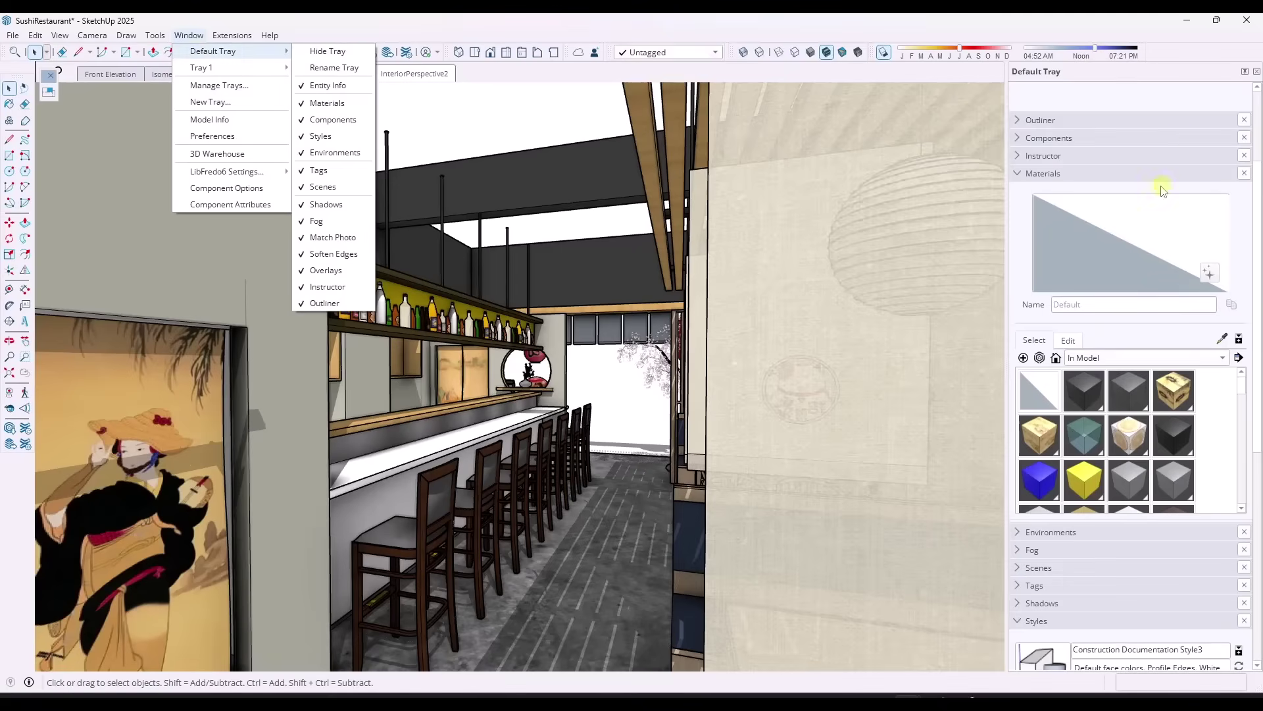
{"action": "key", "text": "Escape"}
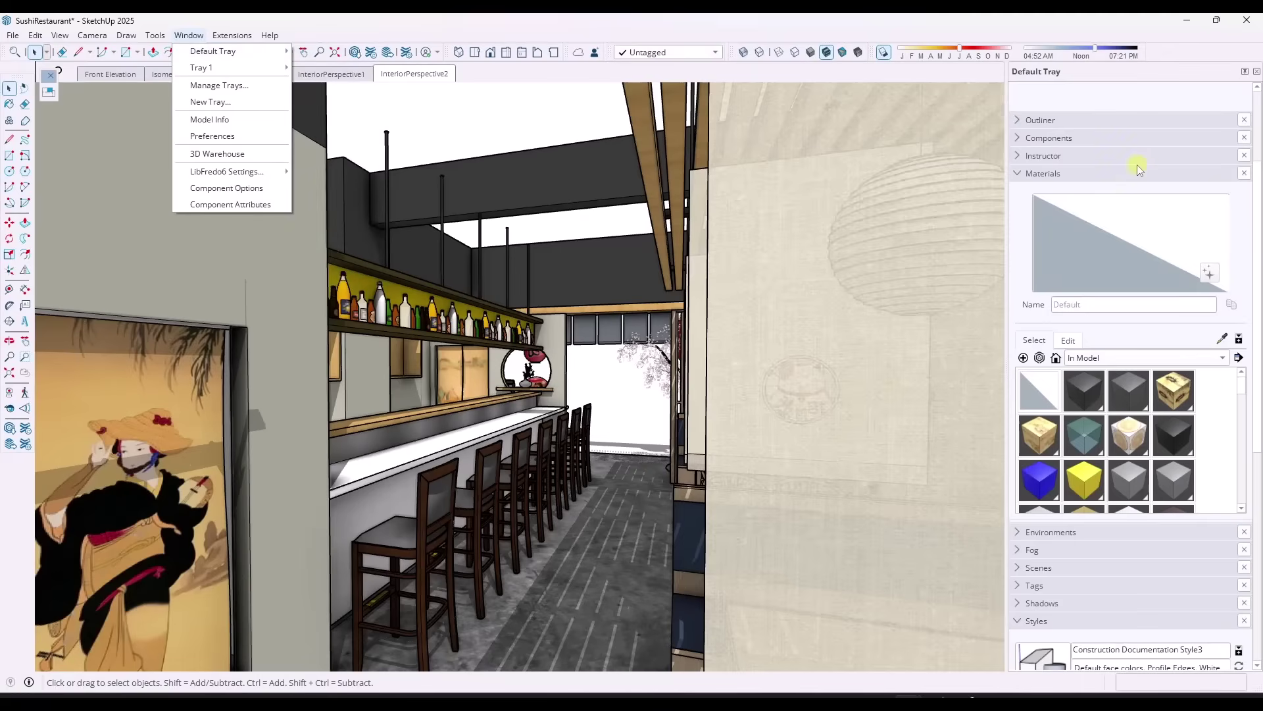
{"action": "left_click", "coordinate": [1184, 30]}
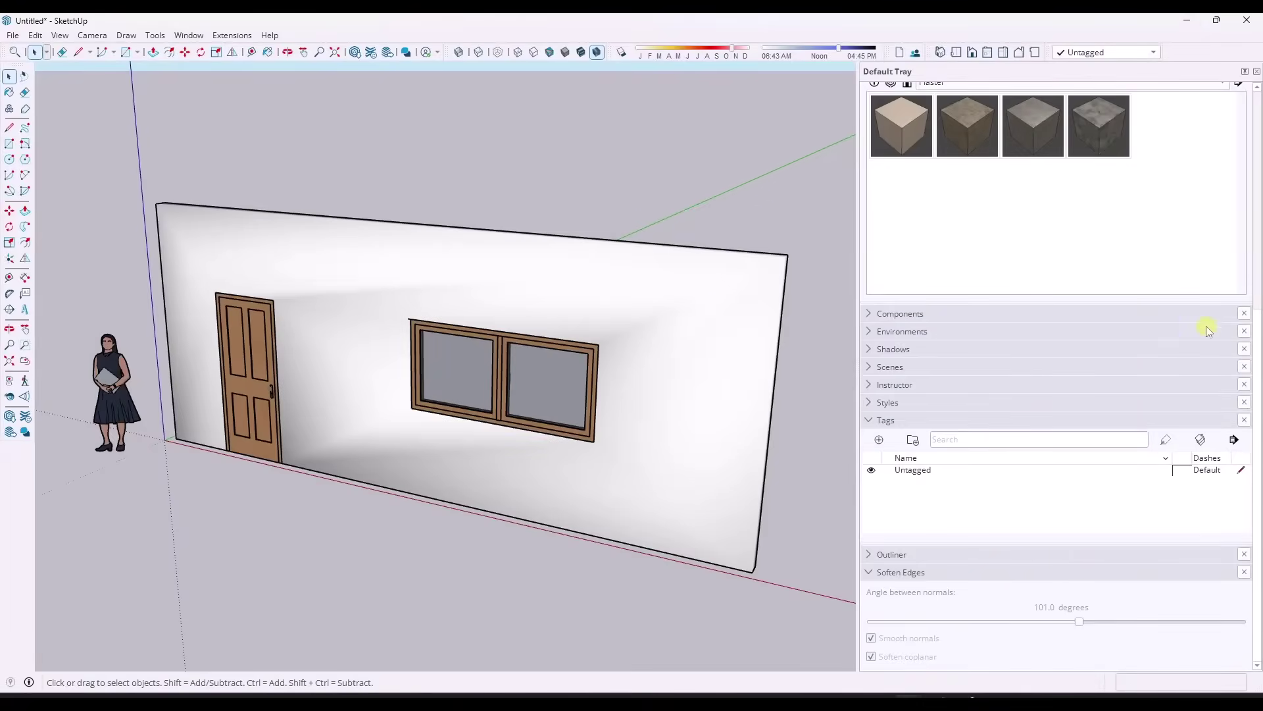
Step: Add the Match Photo and Fog panels to the Default Tray from its panel list
{"action": "scroll", "coordinate": [1206, 325], "scroll_direction": "up", "scroll_amount": 5}
{"action": "right_click", "coordinate": [938, 96]}
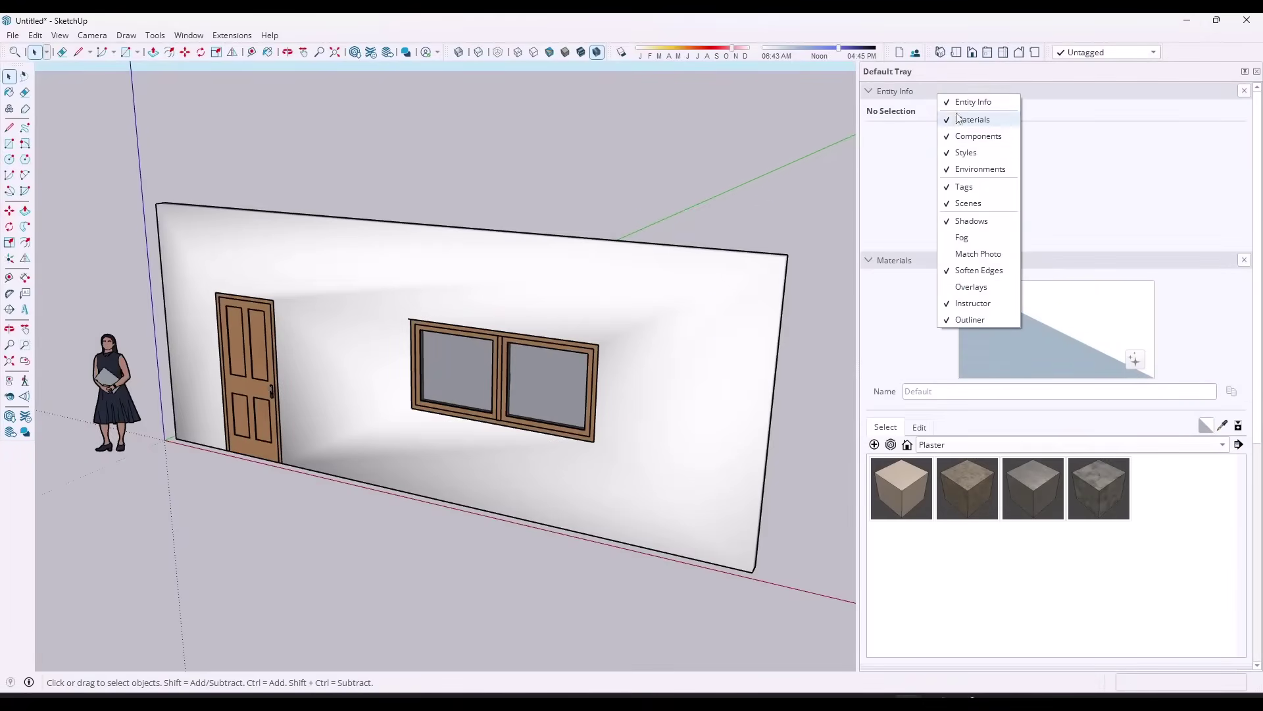
{"action": "left_click", "coordinate": [979, 253]}
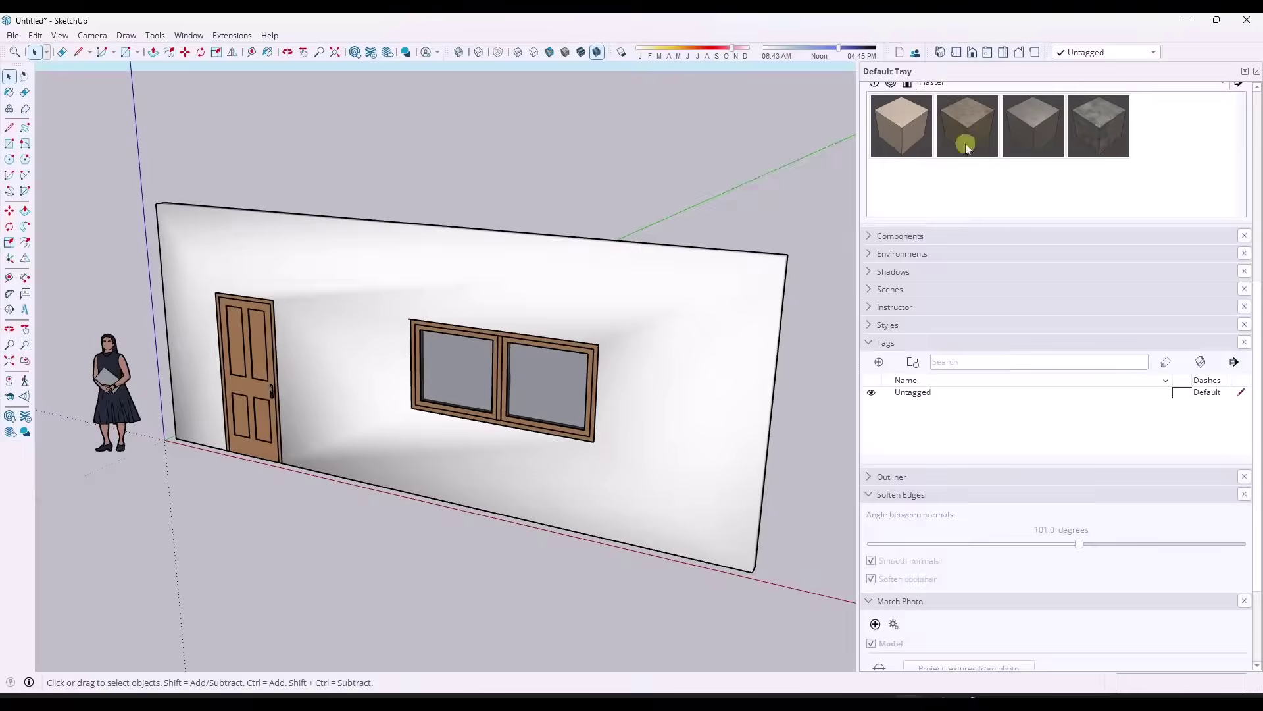
{"action": "right_click", "coordinate": [929, 304]}
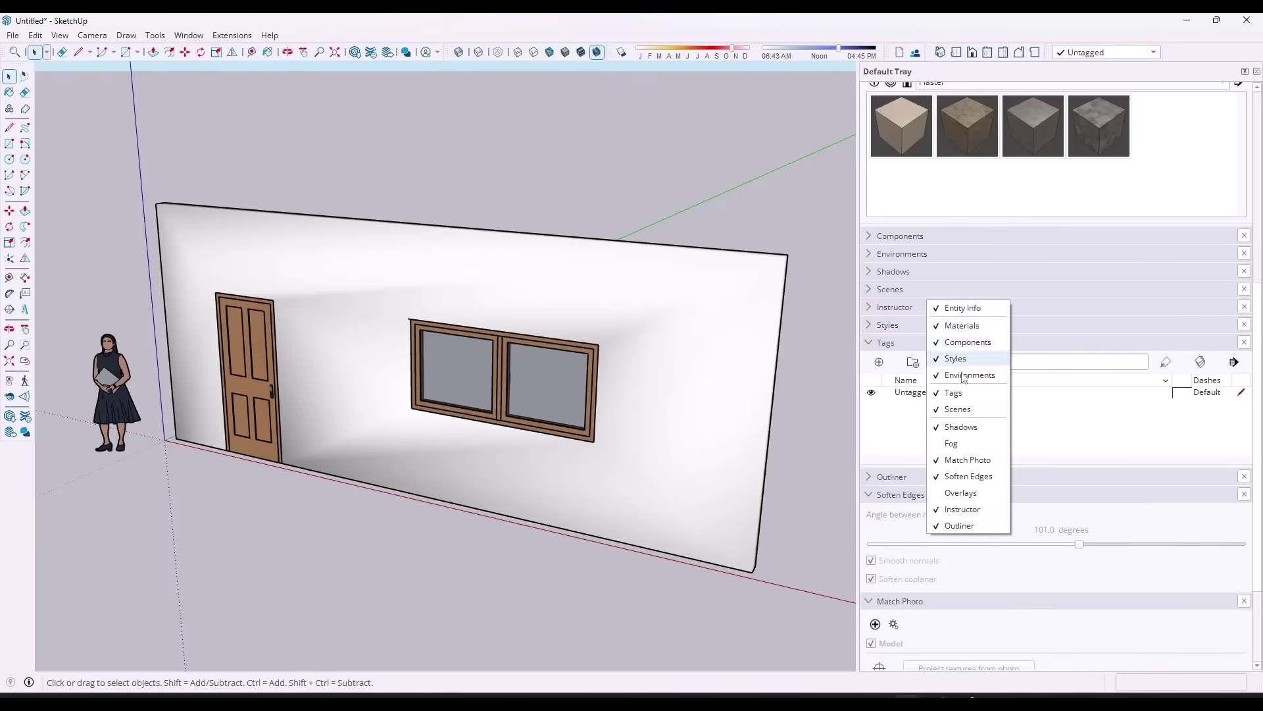
{"action": "left_click", "coordinate": [950, 443]}
{"action": "right_click", "coordinate": [921, 191]}
{"action": "left_click", "coordinate": [961, 311]}
{"action": "right_click", "coordinate": [945, 187]}
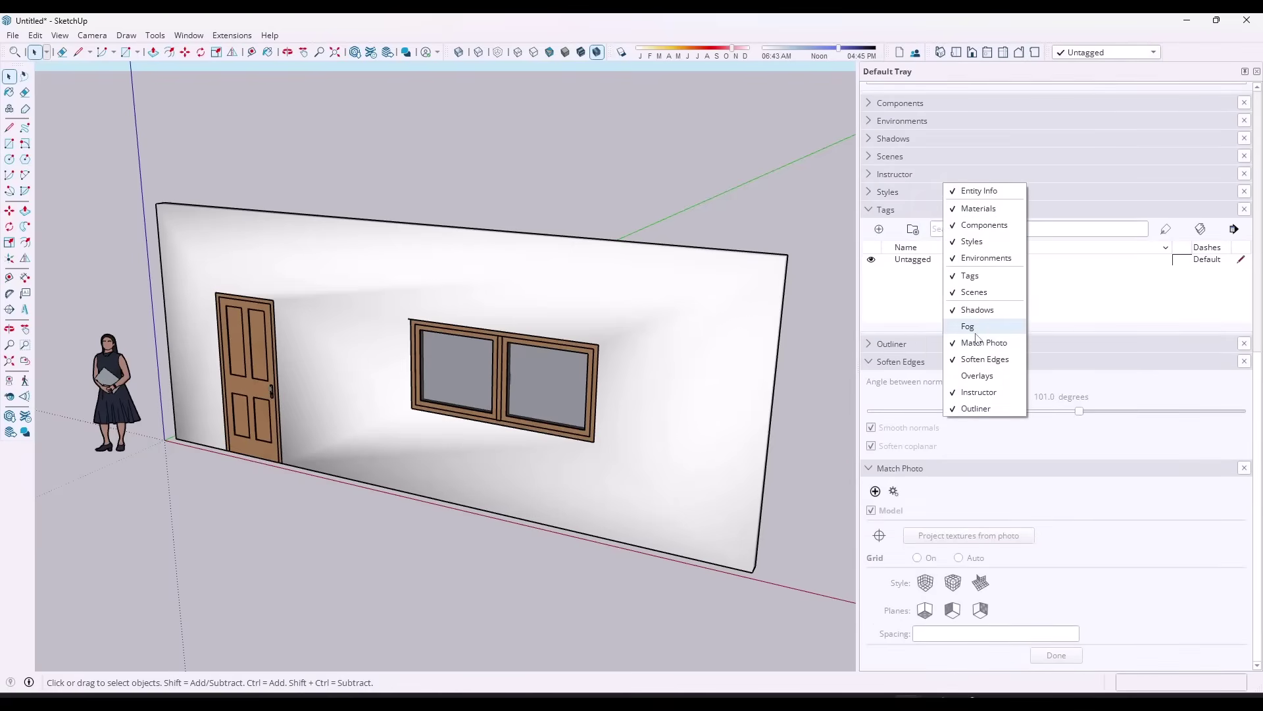
{"action": "left_click", "coordinate": [977, 326]}
{"action": "right_click", "coordinate": [930, 195]}
{"action": "left_click", "coordinate": [964, 387]}
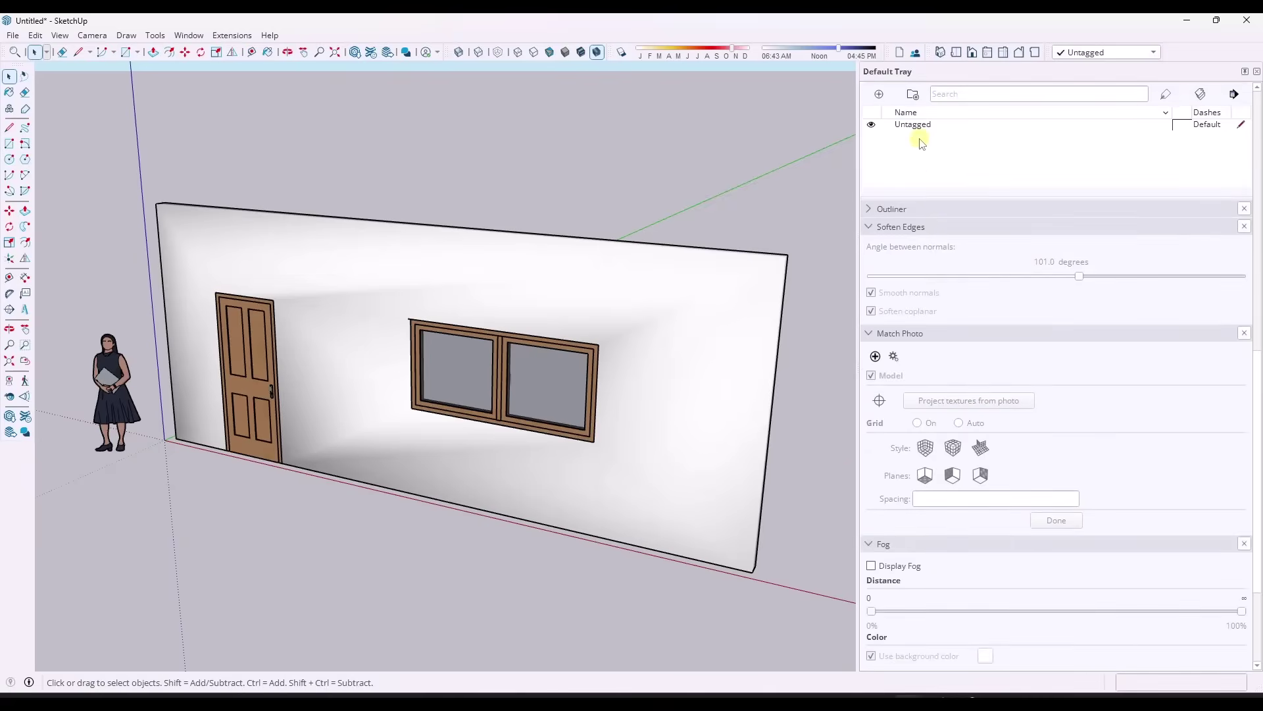
{"action": "right_click", "coordinate": [920, 143]}
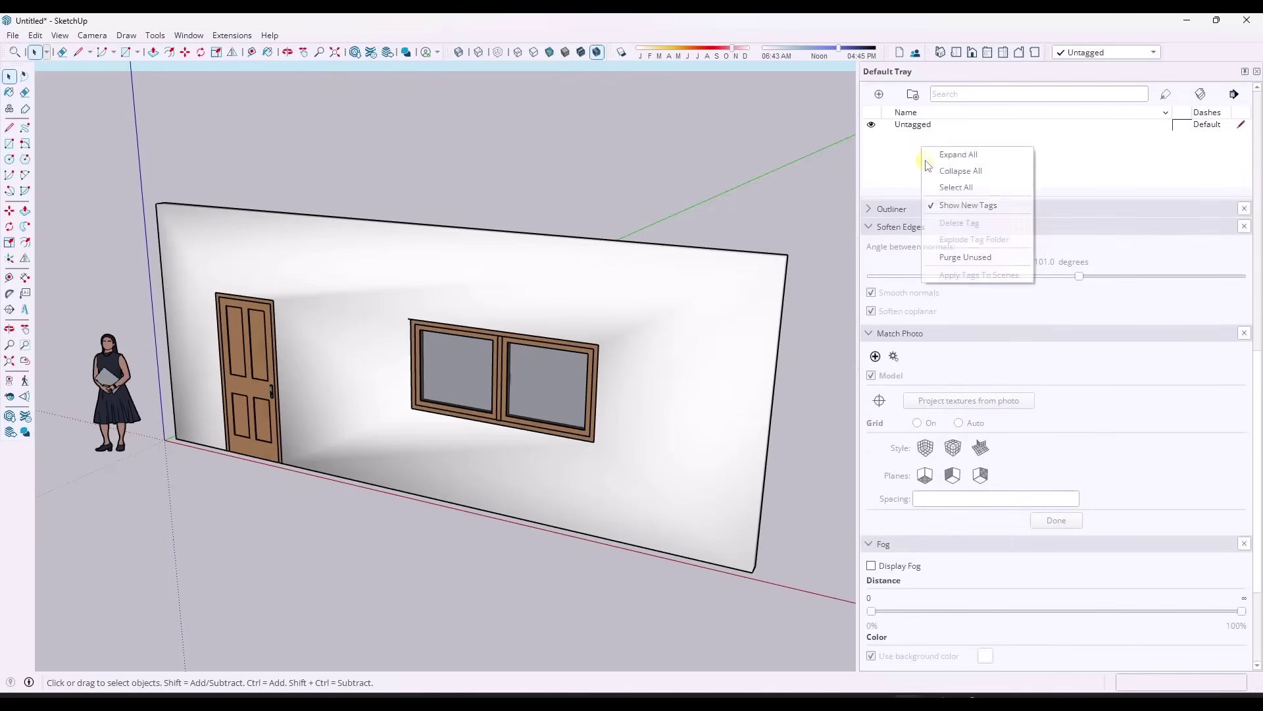
Step: Remove Outliner from the tray and re-add it at the bottom
{"action": "right_click", "coordinate": [907, 213]}
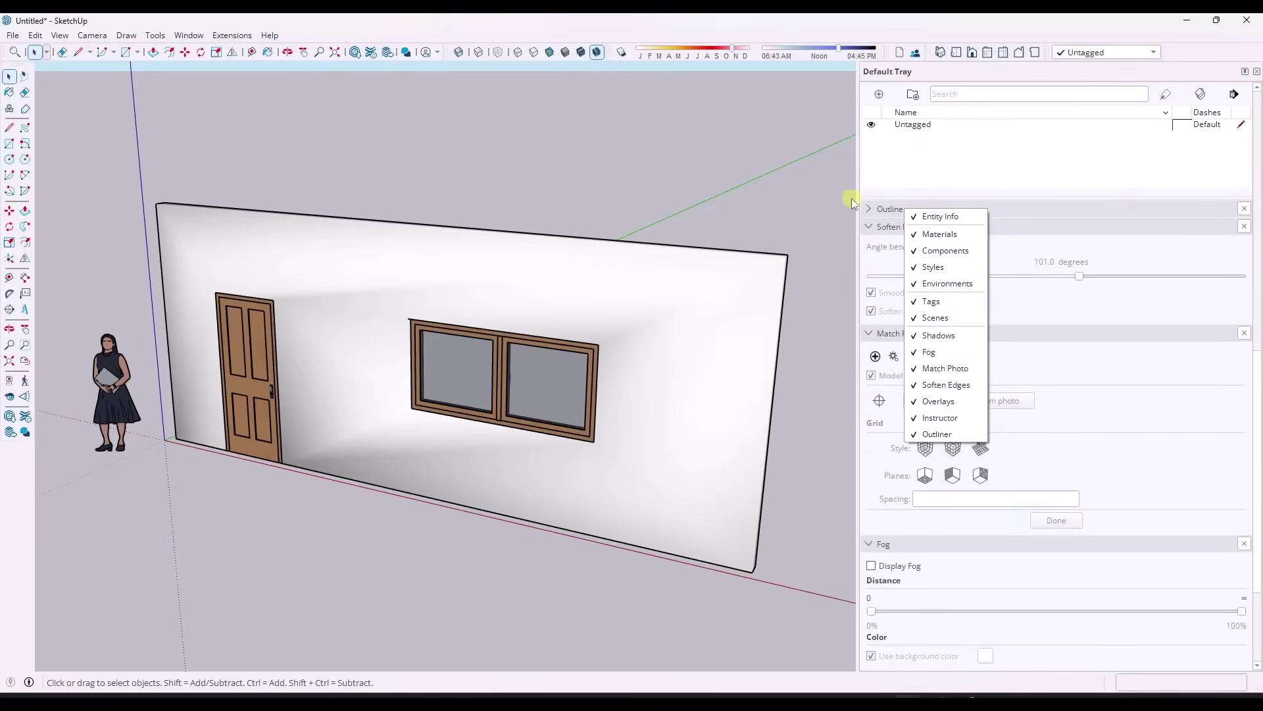
{"action": "right_click", "coordinate": [935, 140]}
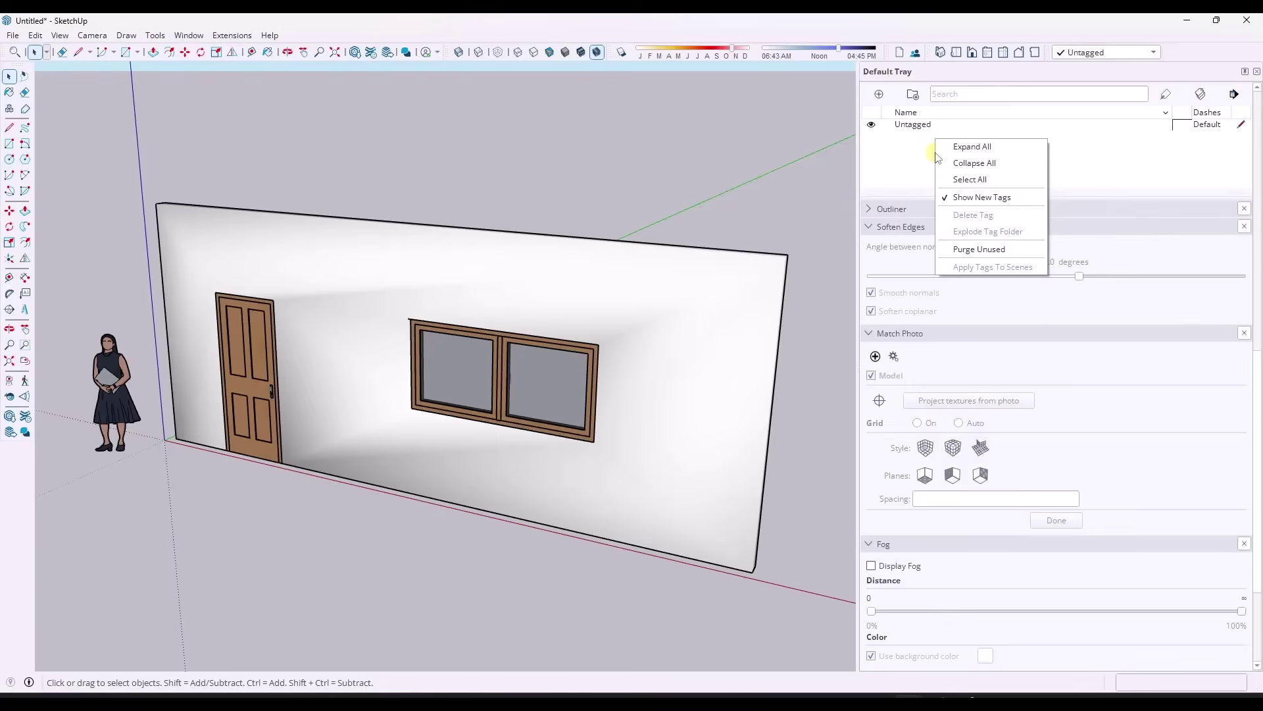
{"action": "right_click", "coordinate": [915, 212]}
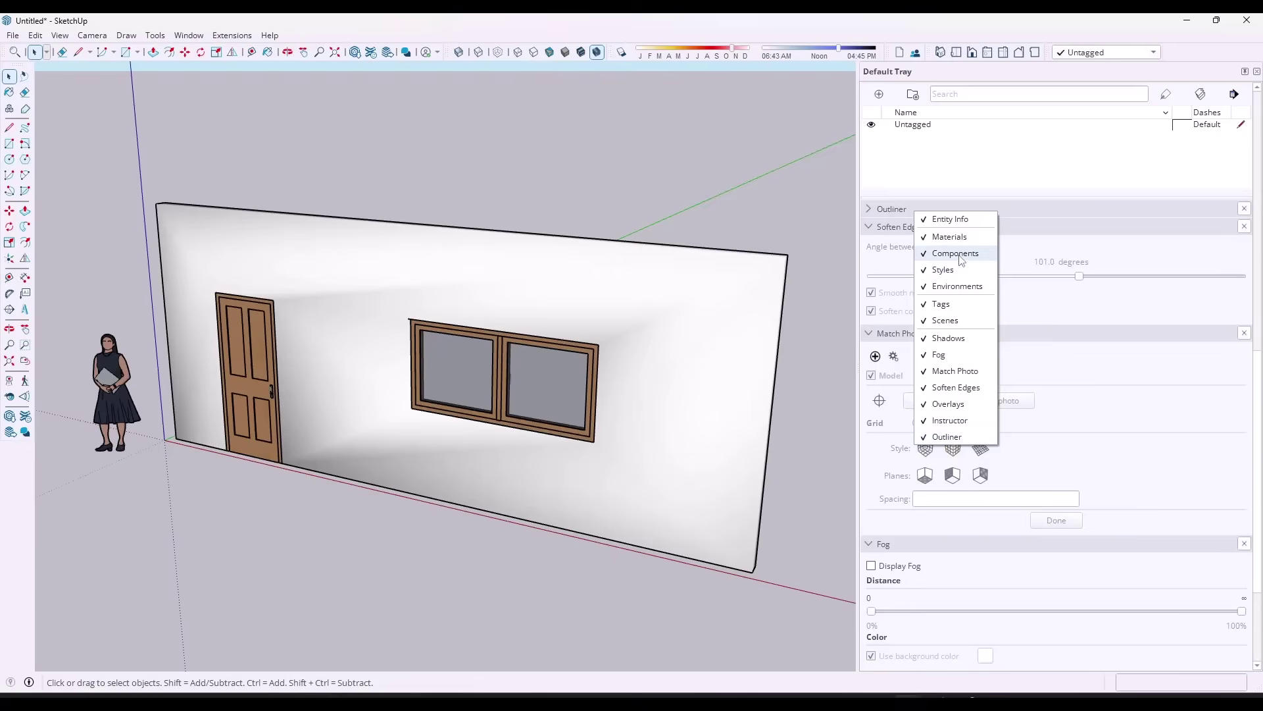
{"action": "right_click", "coordinate": [895, 208]}
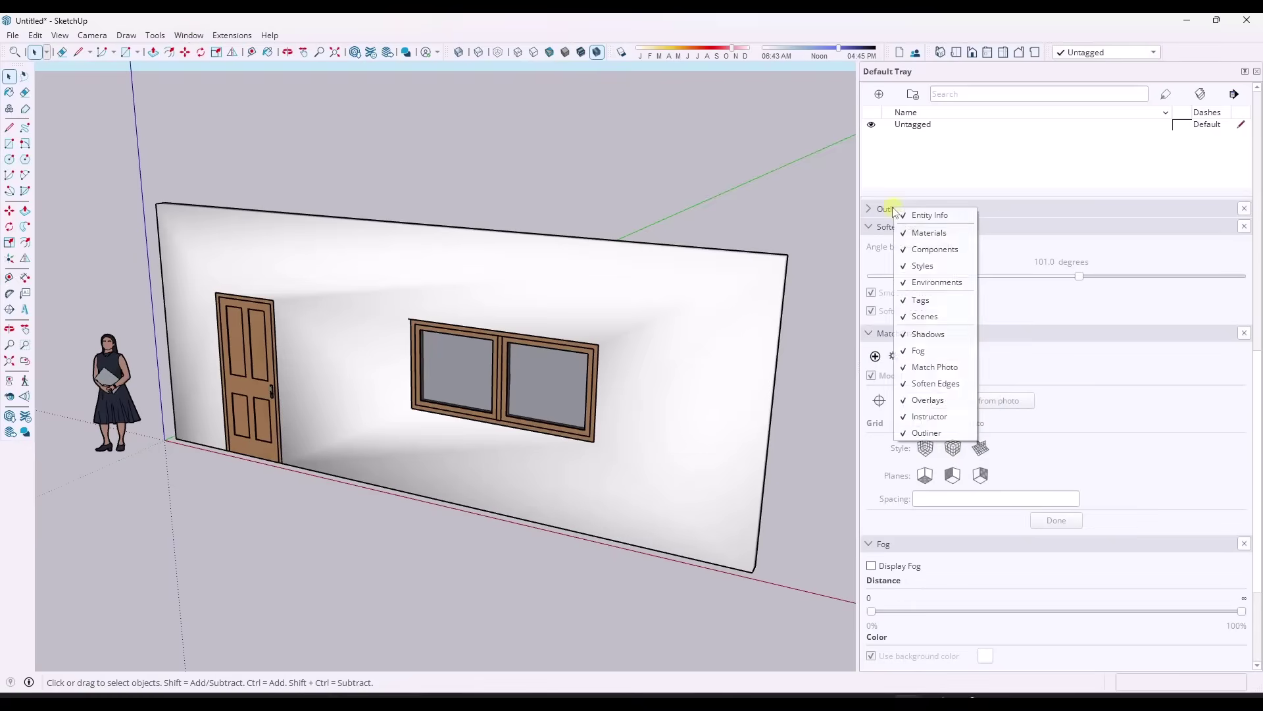
{"action": "left_click", "coordinate": [926, 432]}
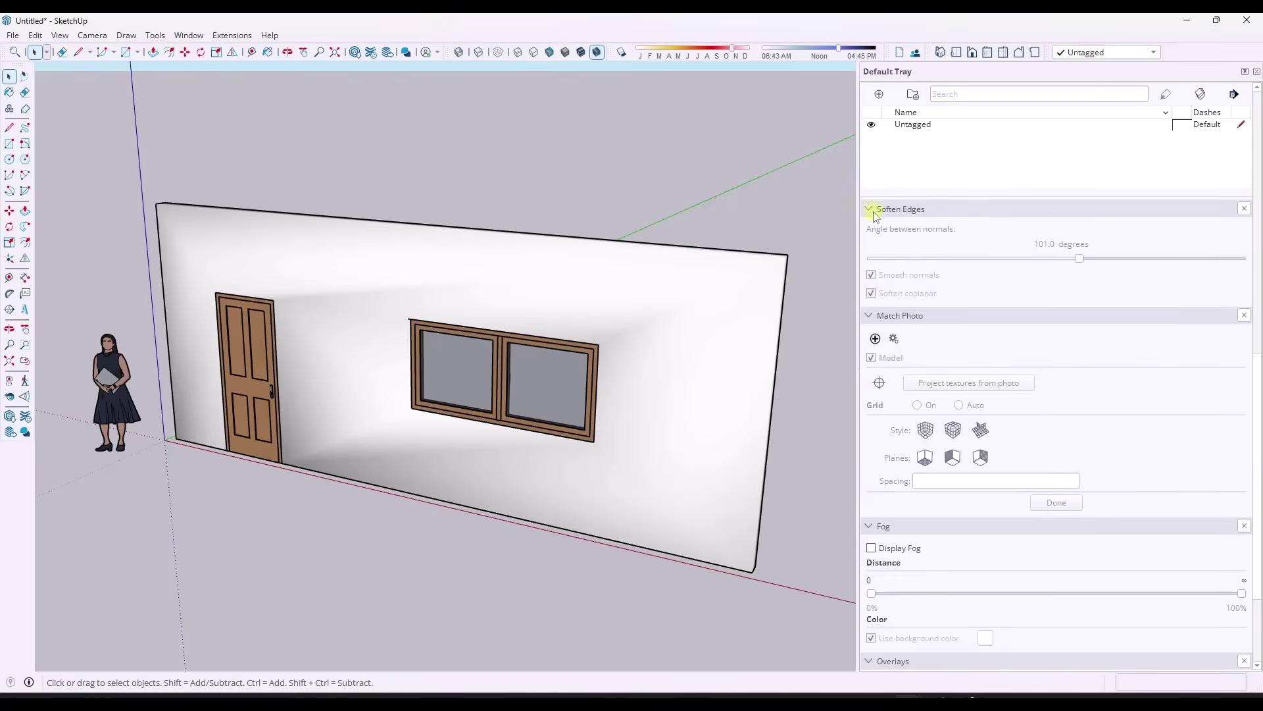
{"action": "right_click", "coordinate": [935, 211]}
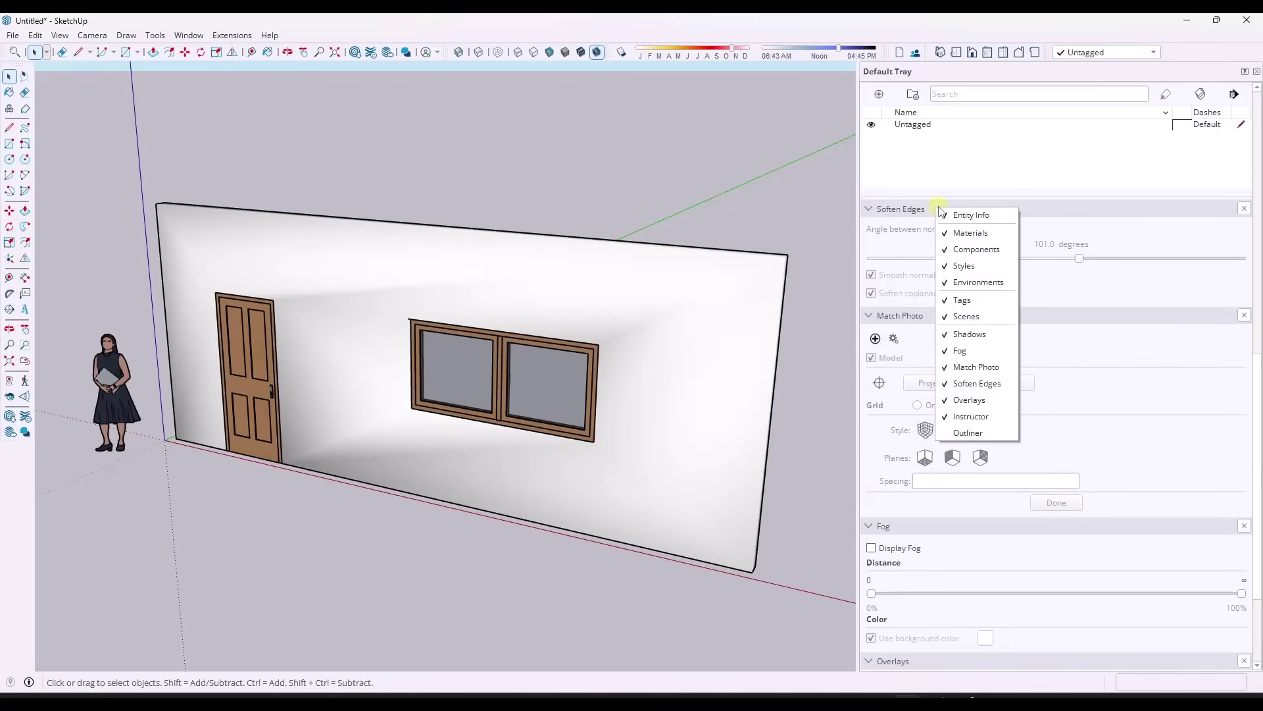
{"action": "left_click", "coordinate": [967, 439]}
{"action": "scroll", "coordinate": [941, 395], "scroll_direction": "down", "scroll_amount": 4}
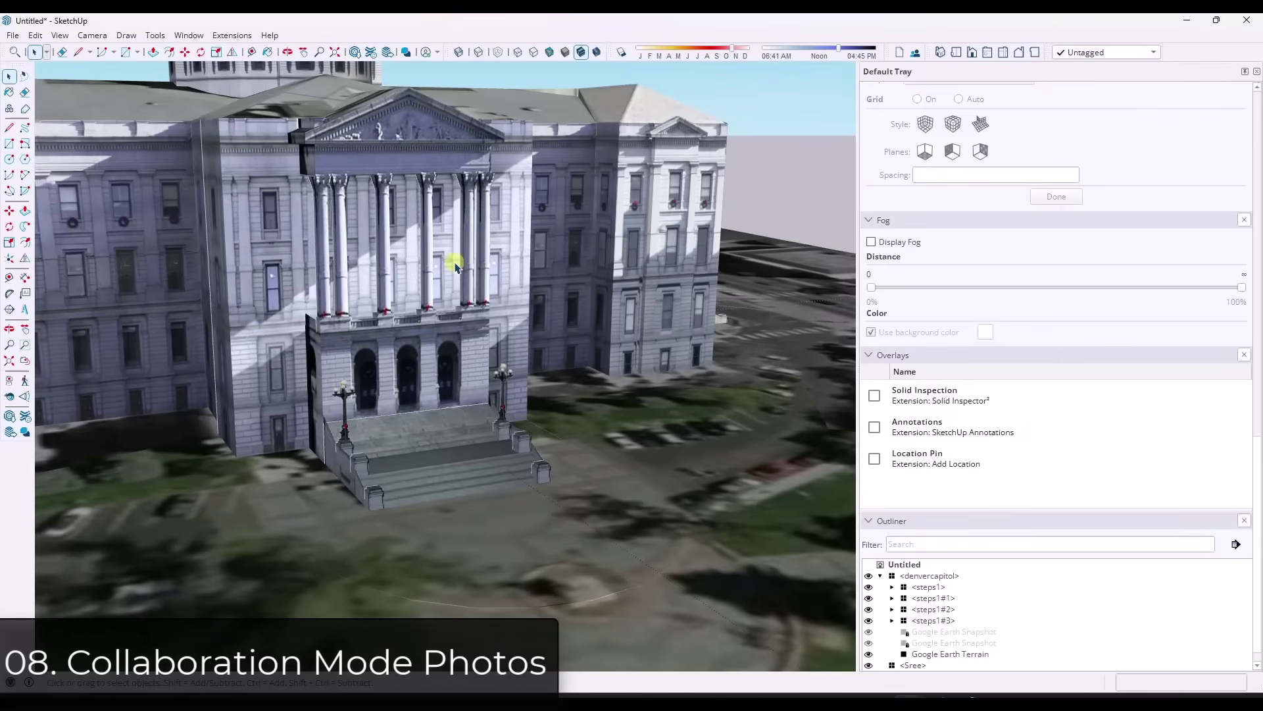
Step: Place a new comment on the paved plaza circle in front of the Capitol
{"action": "scroll", "coordinate": [467, 290], "scroll_direction": "up", "scroll_amount": 3}
{"action": "middle_click_drag", "start_coordinate": [478, 305], "coordinate": [460, 293]}
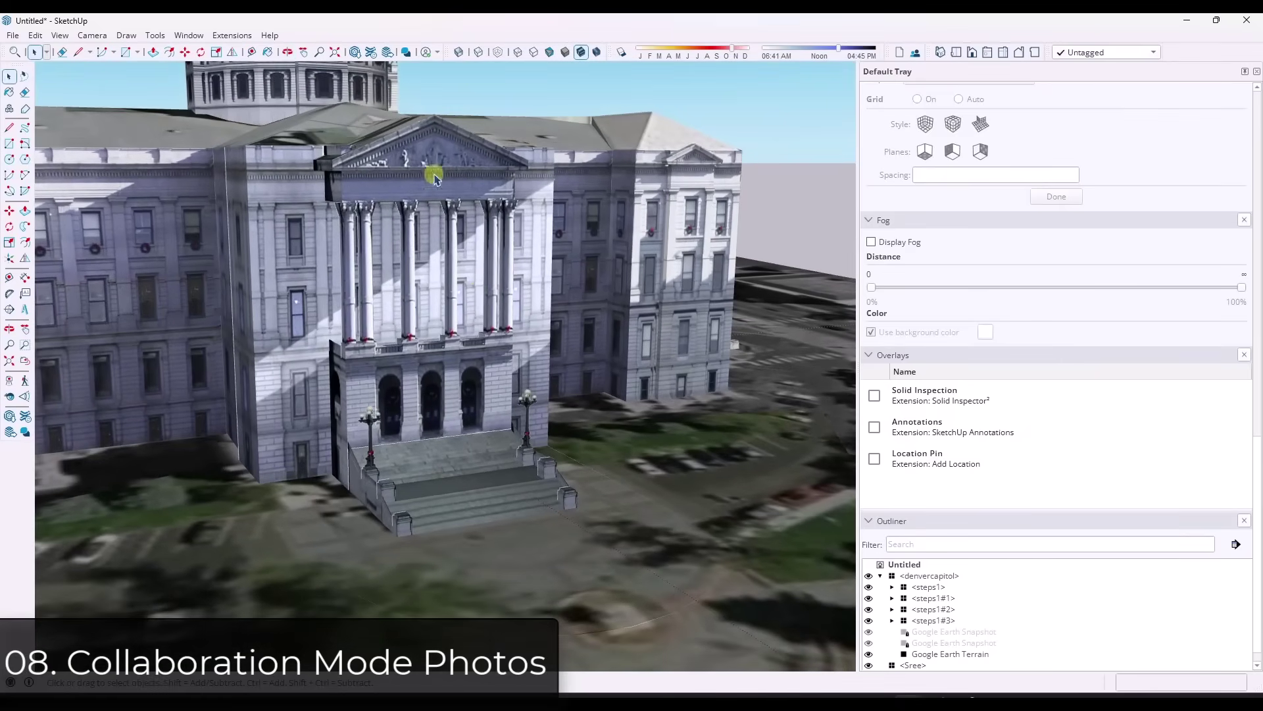
{"action": "left_click", "coordinate": [408, 53]}
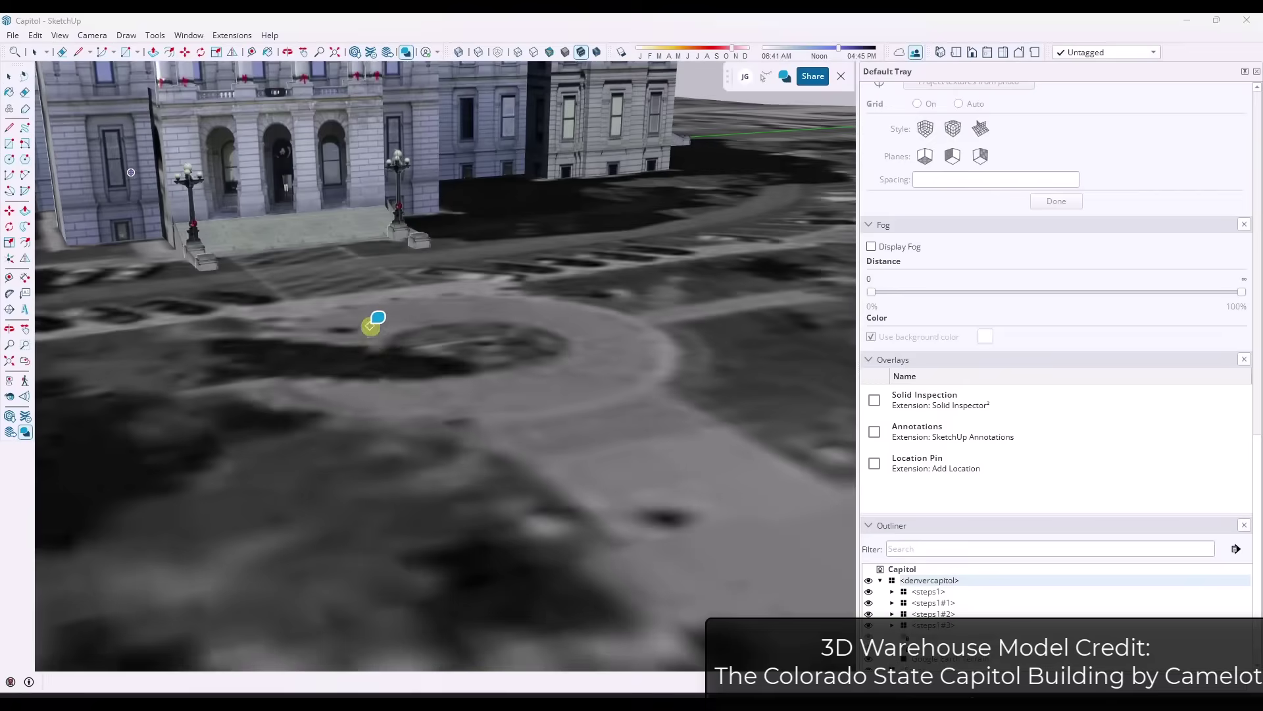
{"action": "left_click_drag", "start_coordinate": [376, 324], "coordinate": [335, 285]}
{"action": "scroll", "coordinate": [335, 285], "scroll_direction": "down", "scroll_amount": 2}
{"action": "scroll", "coordinate": [412, 415], "scroll_direction": "down", "scroll_amount": 3}
{"action": "scroll", "coordinate": [412, 414], "scroll_direction": "down", "scroll_amount": 1}
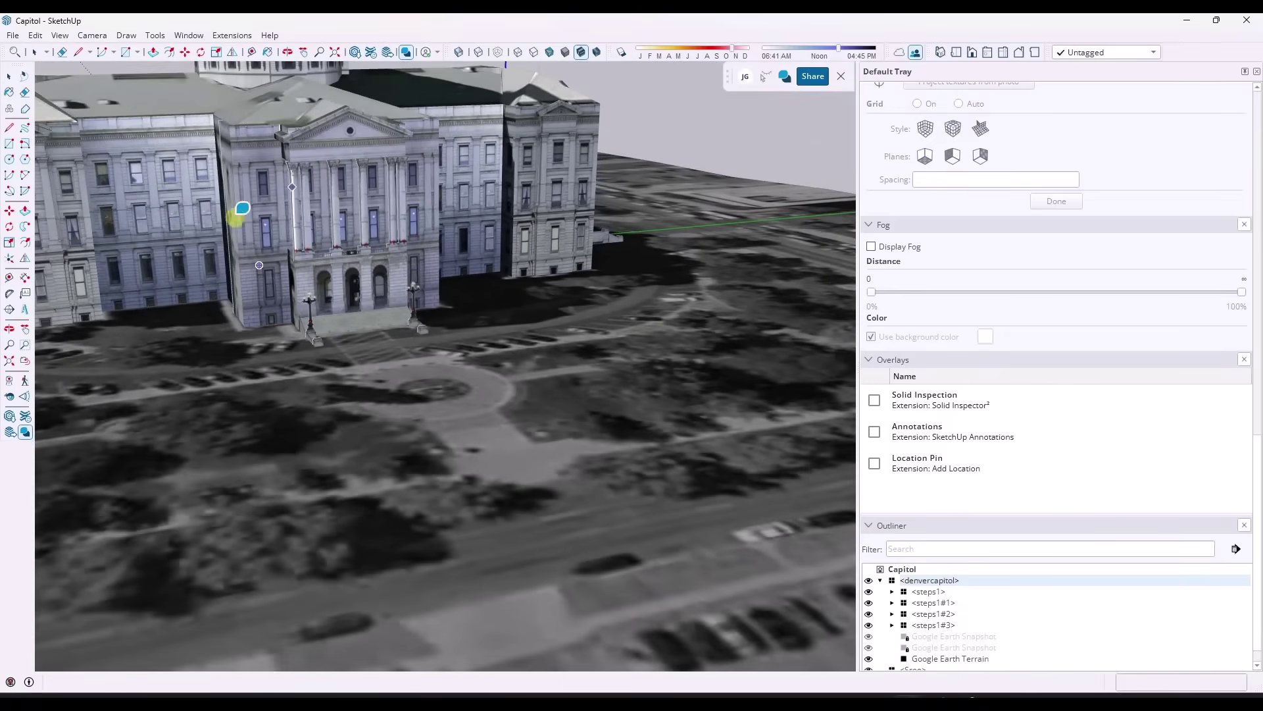
{"action": "scroll", "coordinate": [424, 392], "scroll_direction": "up", "scroll_amount": 3}
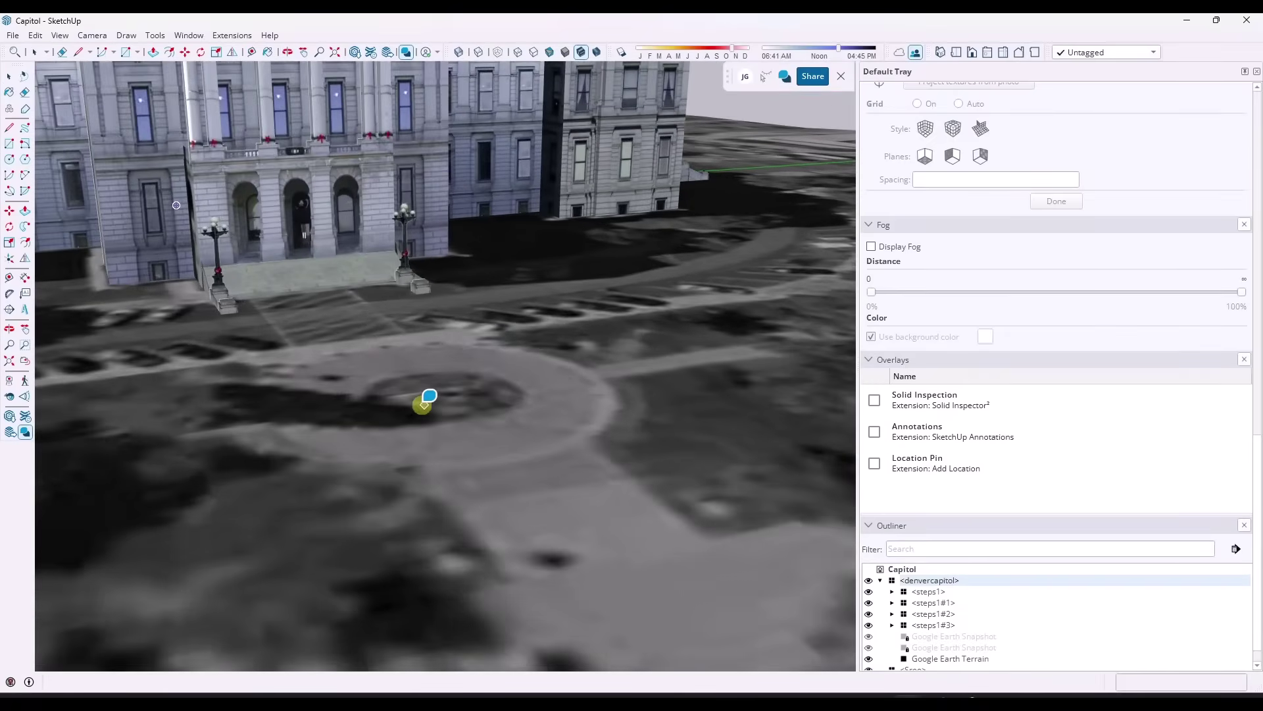
{"action": "scroll", "coordinate": [425, 400], "scroll_direction": "up", "scroll_amount": 3}
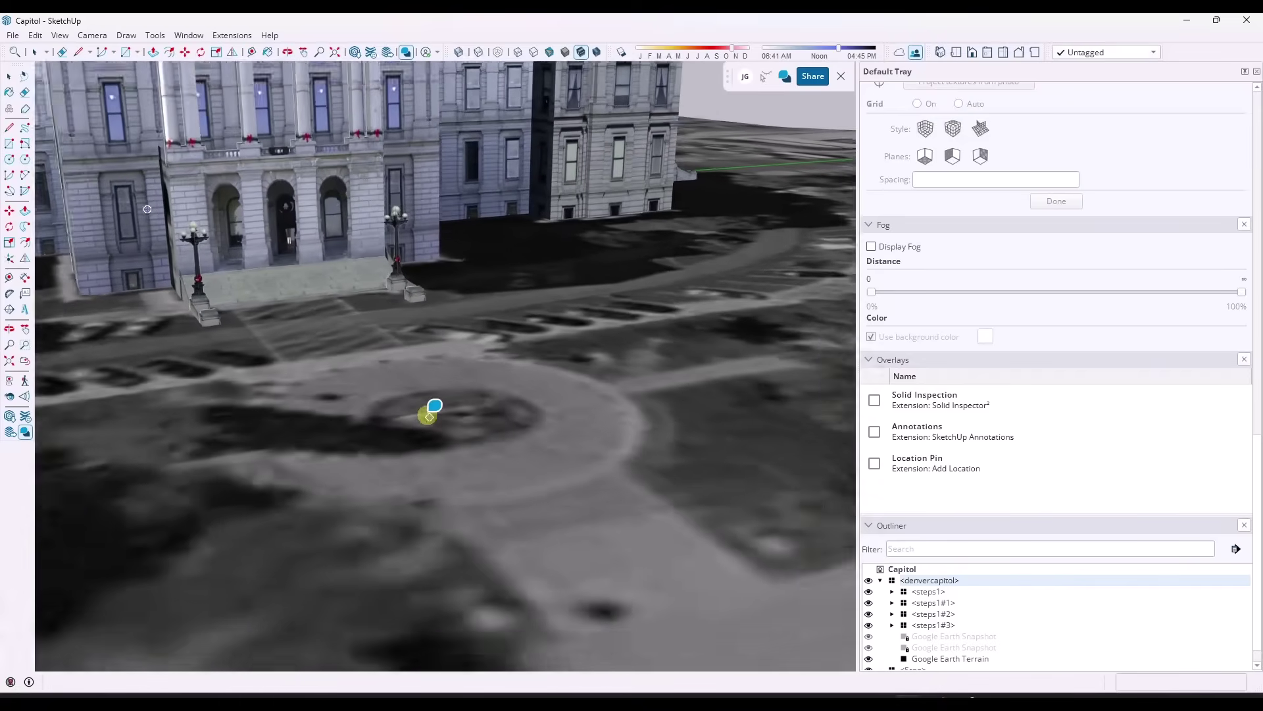
{"action": "scroll", "coordinate": [424, 405], "scroll_direction": "up", "scroll_amount": 2}
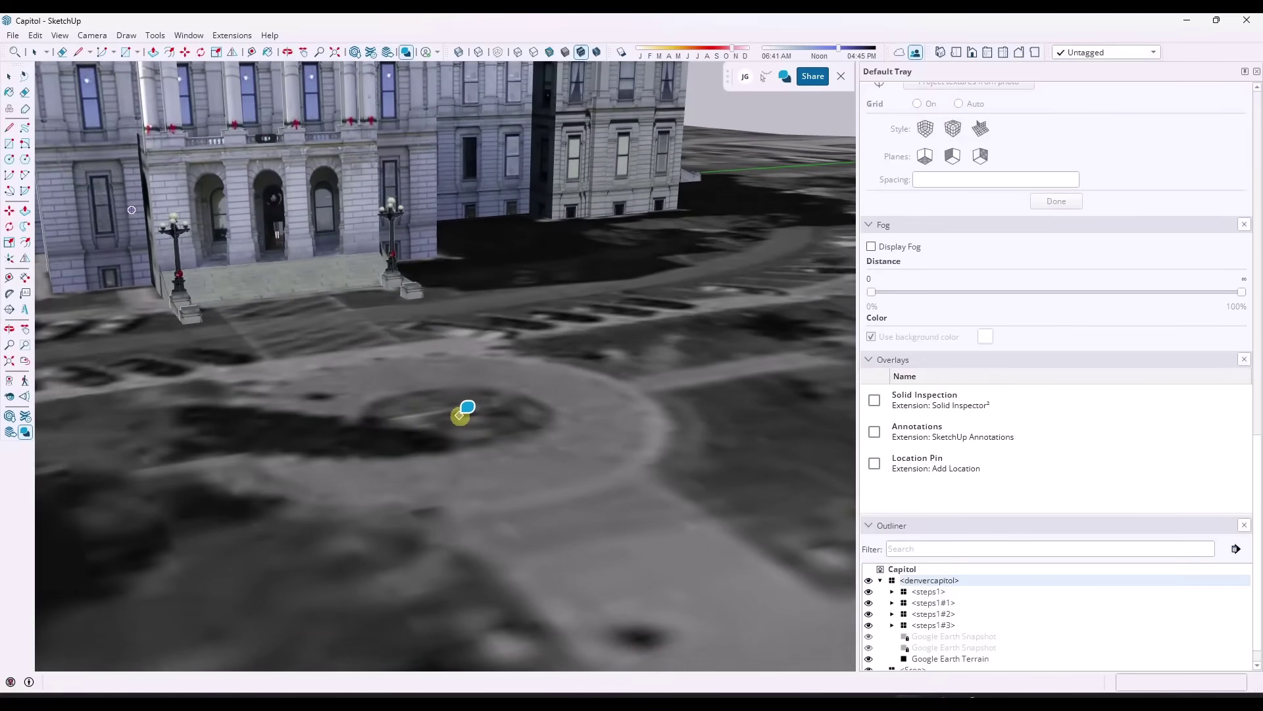
{"action": "left_click", "coordinate": [460, 415]}
Step: Attach the Capitol sculpture photo to the comment and type 'Photo of Sculpture'
{"action": "left_click", "coordinate": [698, 307]}
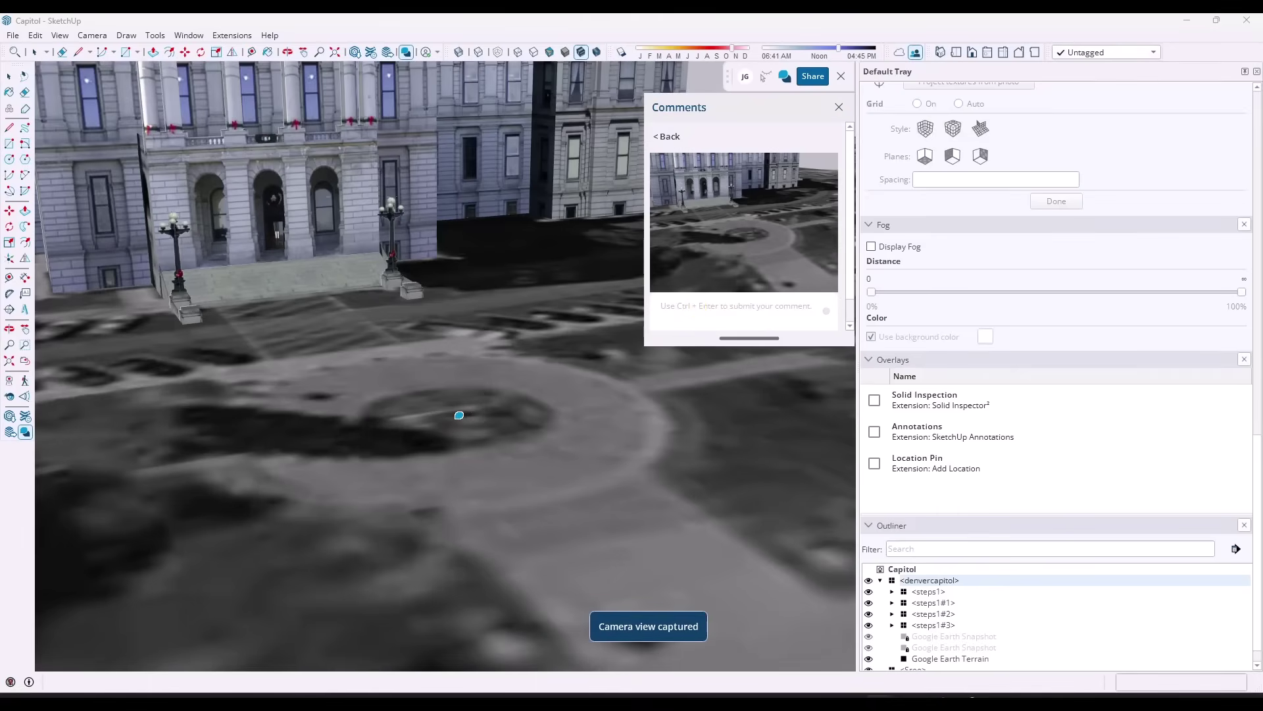
{"action": "left_click", "coordinate": [760, 227]}
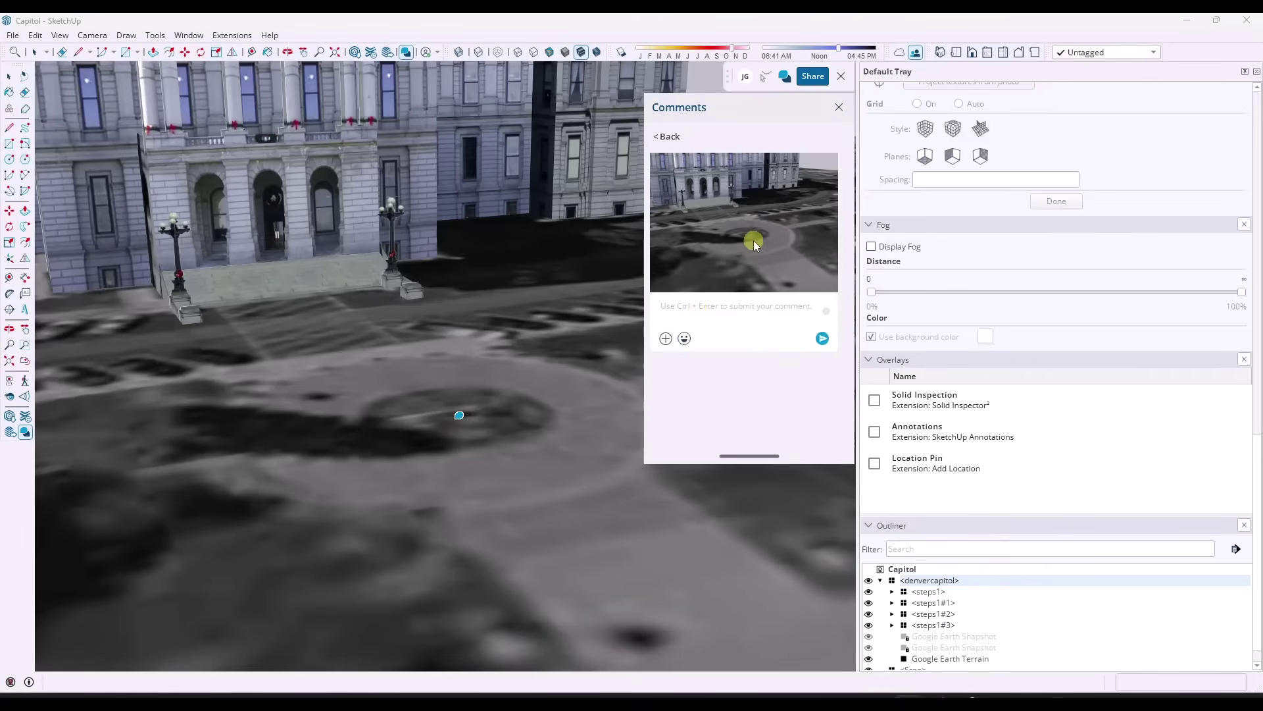
{"action": "left_click", "coordinate": [666, 338]}
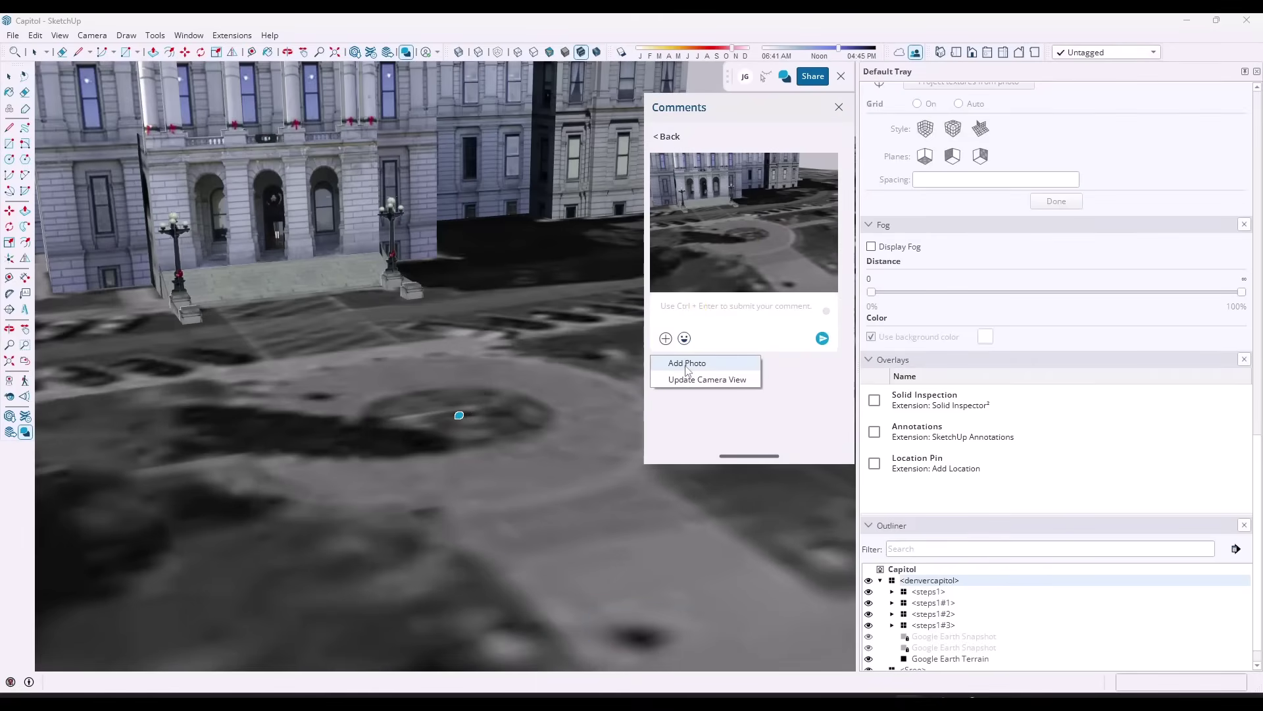
{"action": "left_click", "coordinate": [687, 364]}
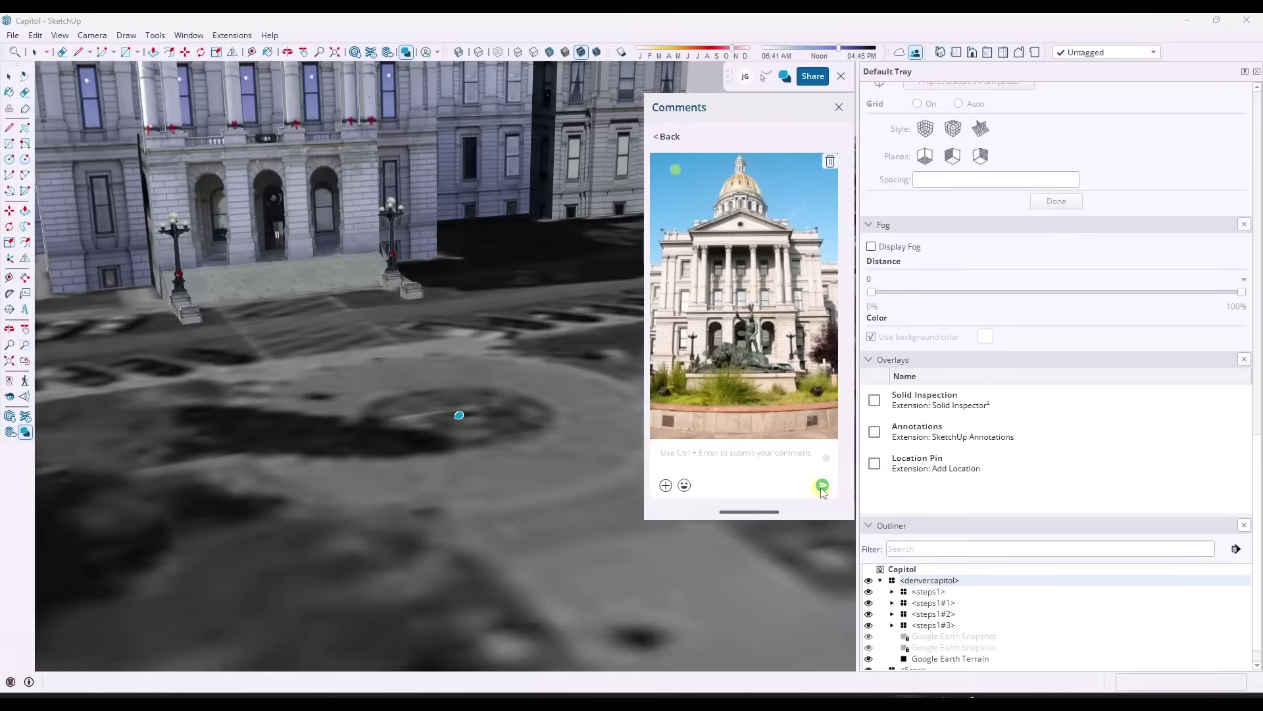
{"action": "type", "text": "Photo of Sculpture"}
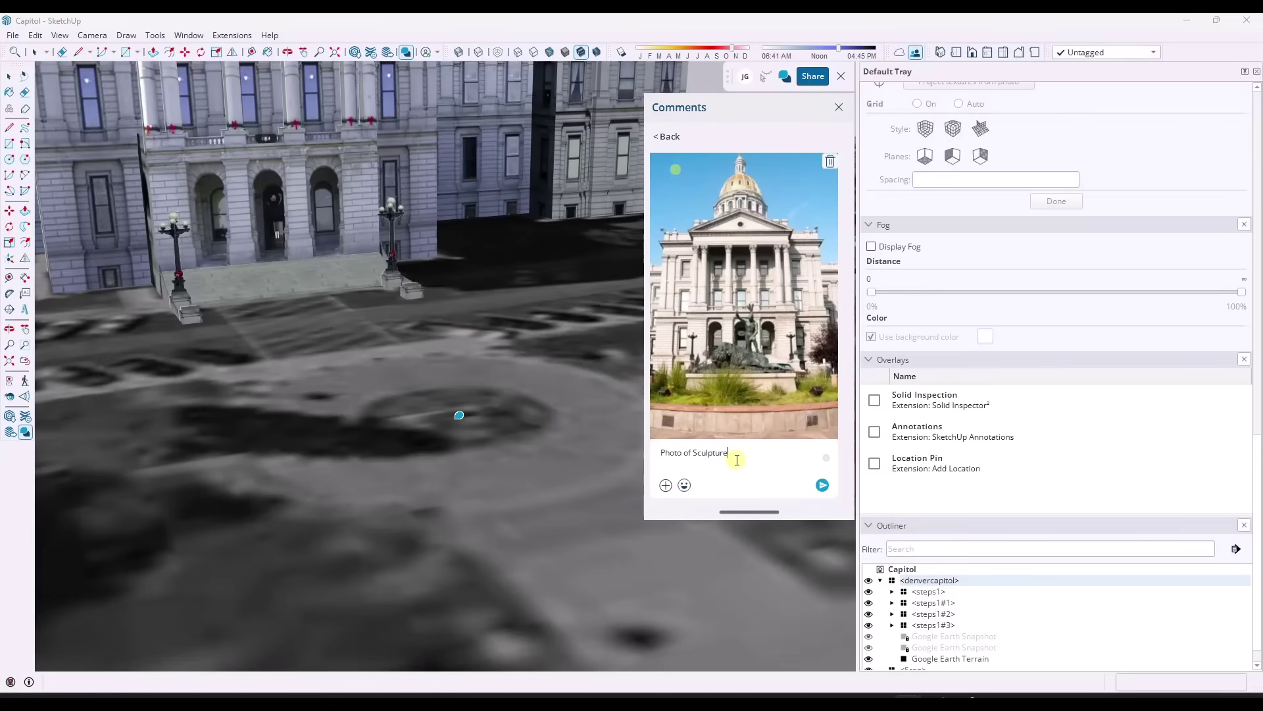
Step: Post the comment and orbit around the Capitol
{"action": "left_click", "coordinate": [822, 485]}
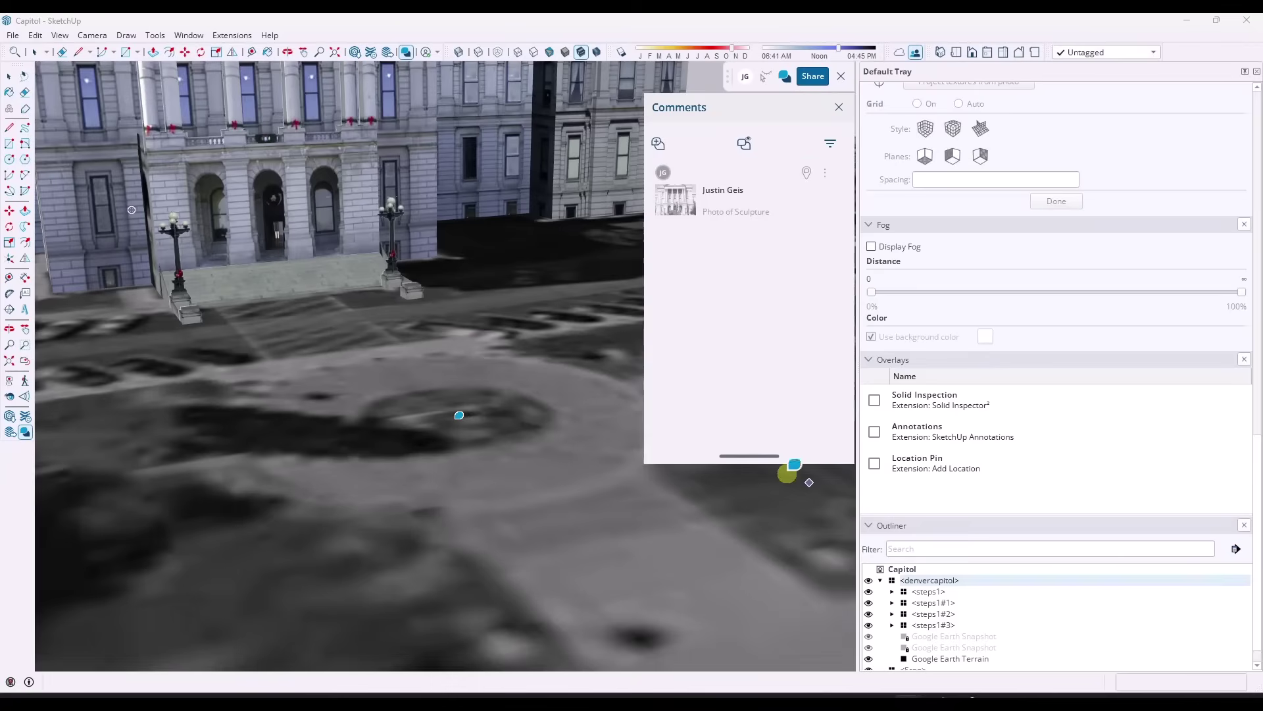
{"action": "middle_click_drag", "start_coordinate": [445, 394], "coordinate": [445, 319]}
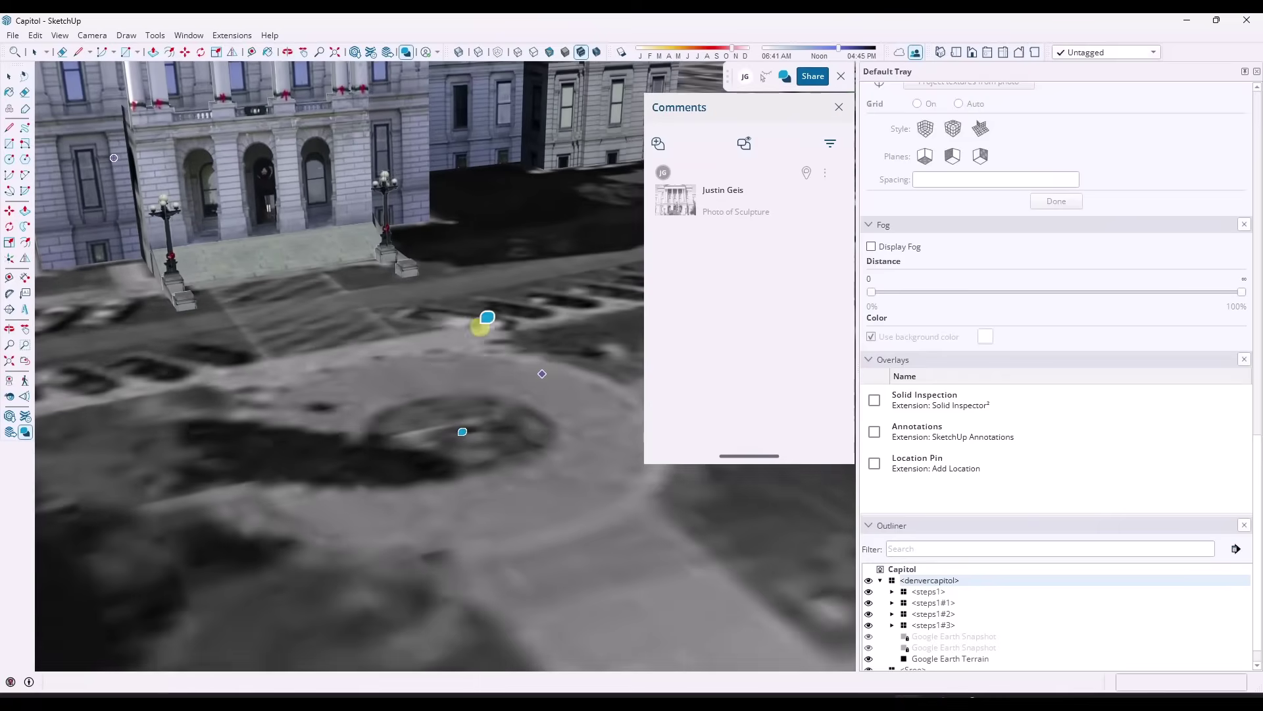
{"action": "scroll", "coordinate": [470, 408], "scroll_direction": "down", "scroll_amount": 6}
{"action": "key", "text": "space"}
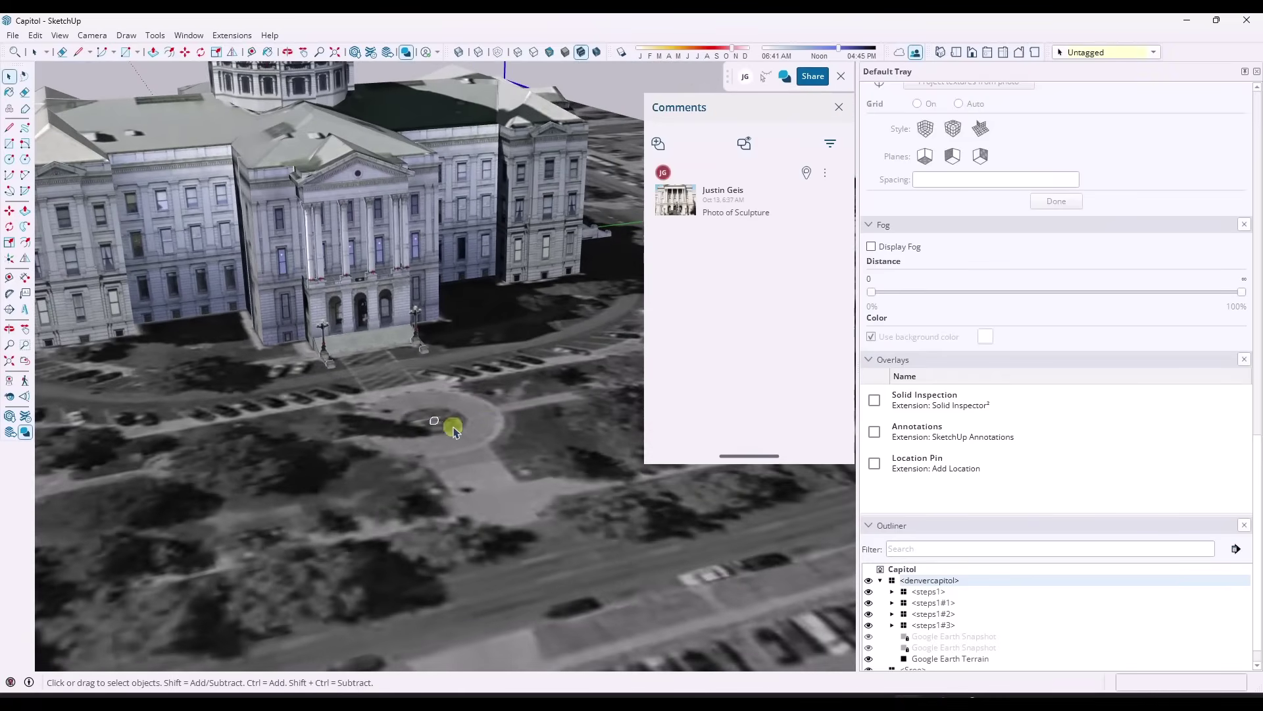
{"action": "middle_click_drag", "start_coordinate": [555, 403], "coordinate": [468, 374]}
Step: Open the posted comment, enlarge its sculpture photo, then orbit back to the plaza circle
{"action": "left_click", "coordinate": [724, 193]}
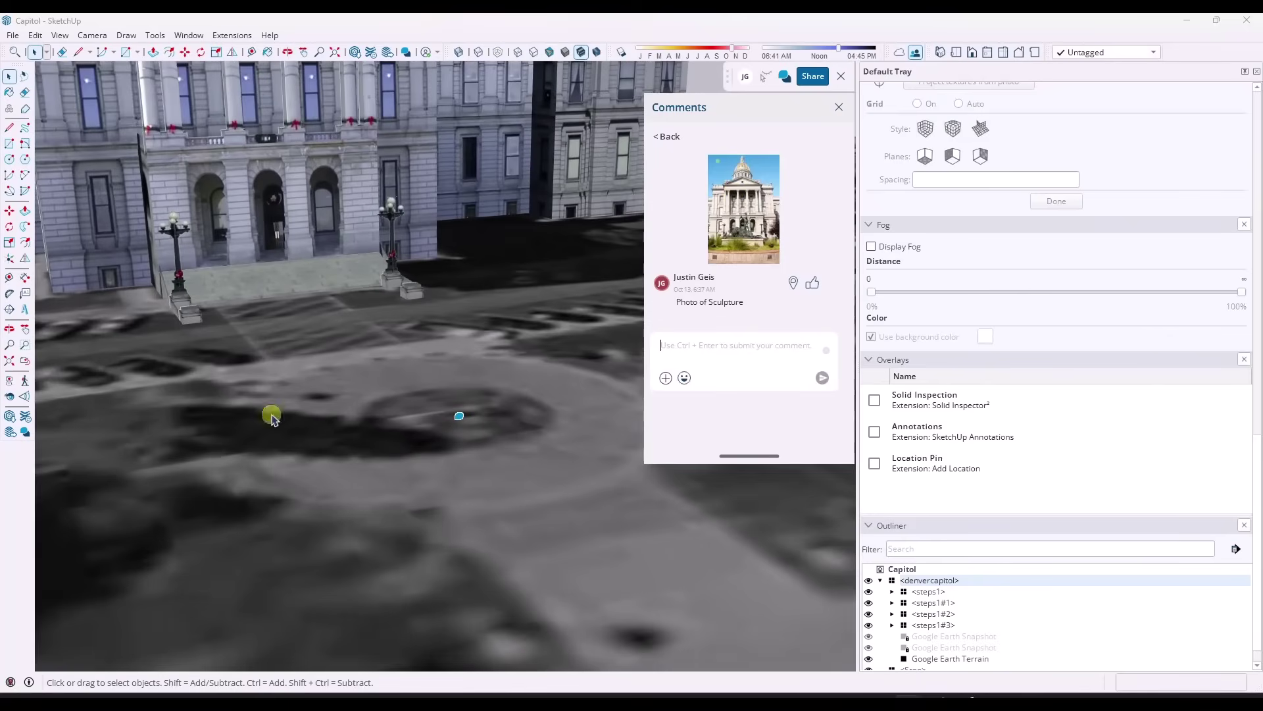
{"action": "left_click", "coordinate": [740, 201]}
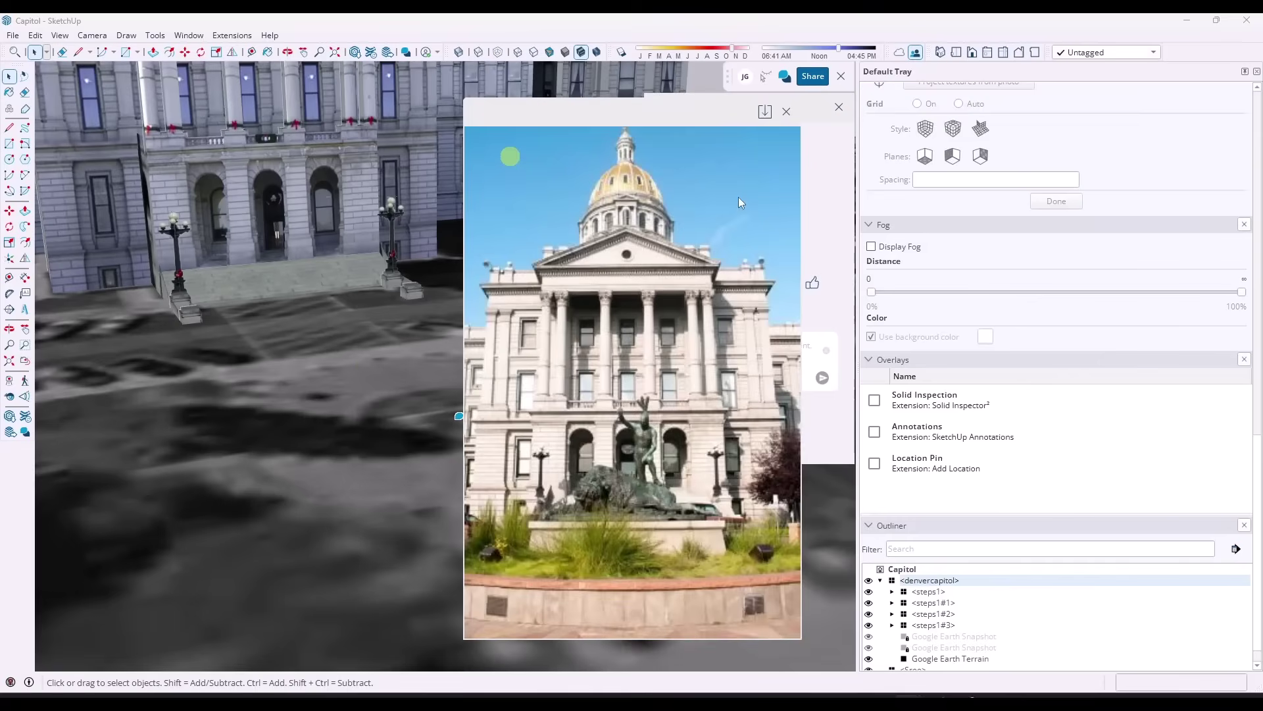
{"action": "left_click", "coordinate": [786, 113]}
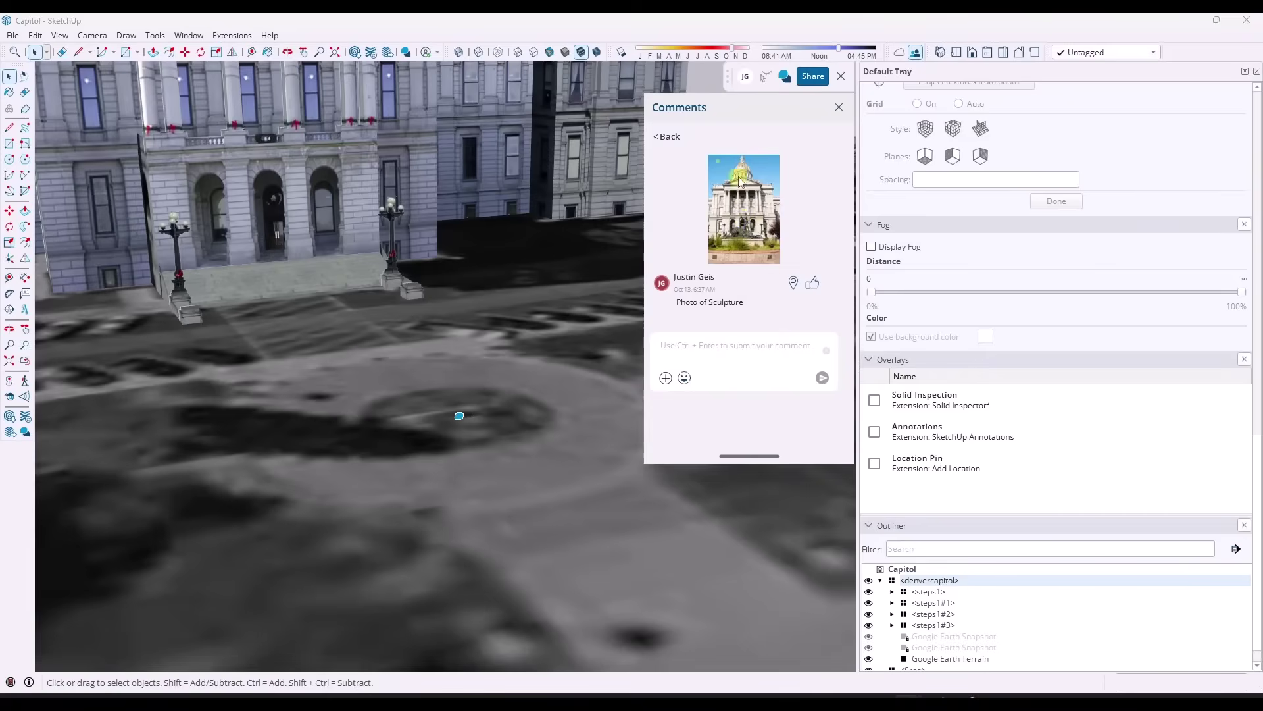
{"action": "scroll", "coordinate": [531, 381], "scroll_direction": "down", "scroll_amount": 5}
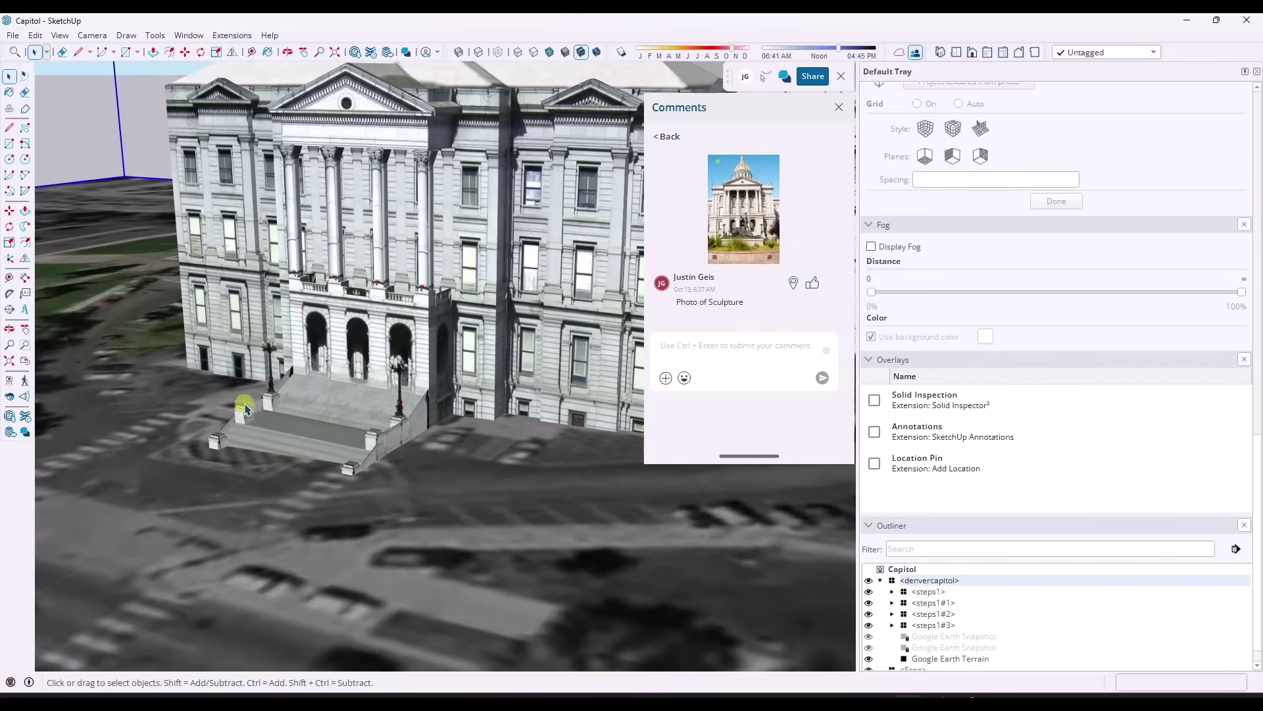
{"action": "scroll", "coordinate": [306, 405], "scroll_direction": "down", "scroll_amount": 3}
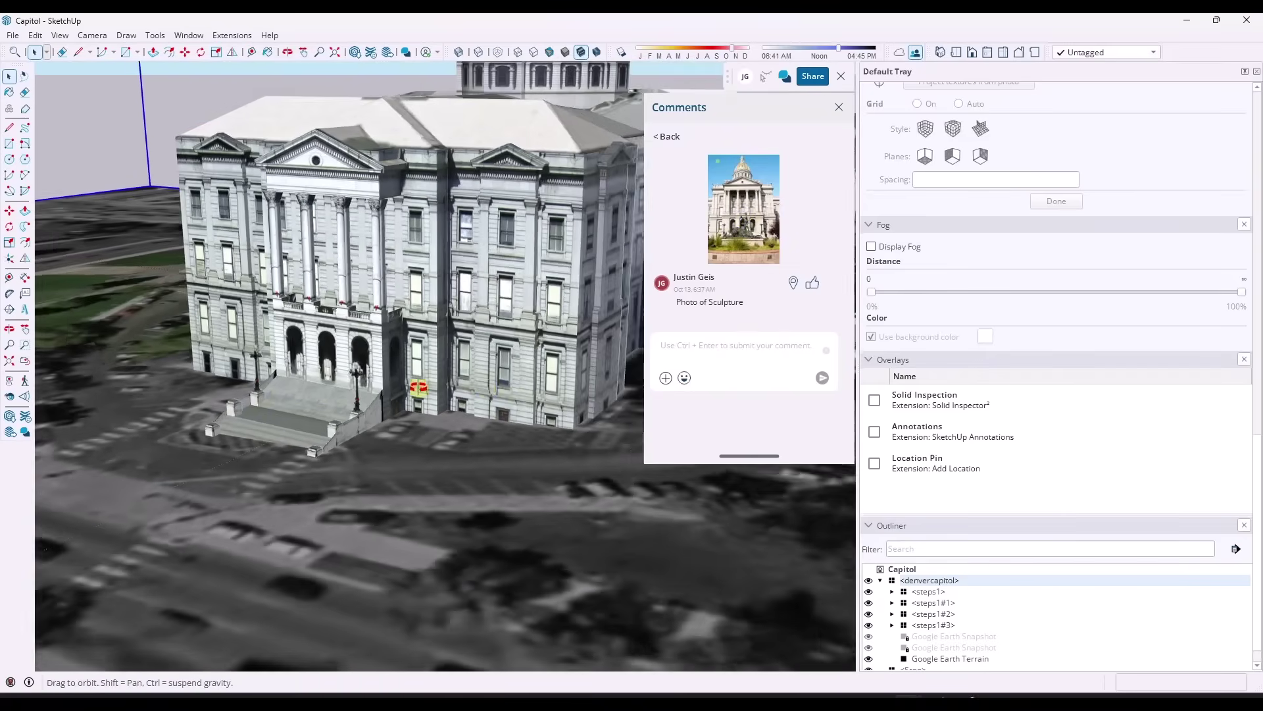
{"action": "middle_click_drag", "start_coordinate": [491, 393], "coordinate": [240, 397]}
{"action": "scroll", "coordinate": [339, 457], "scroll_direction": "up", "scroll_amount": 5}
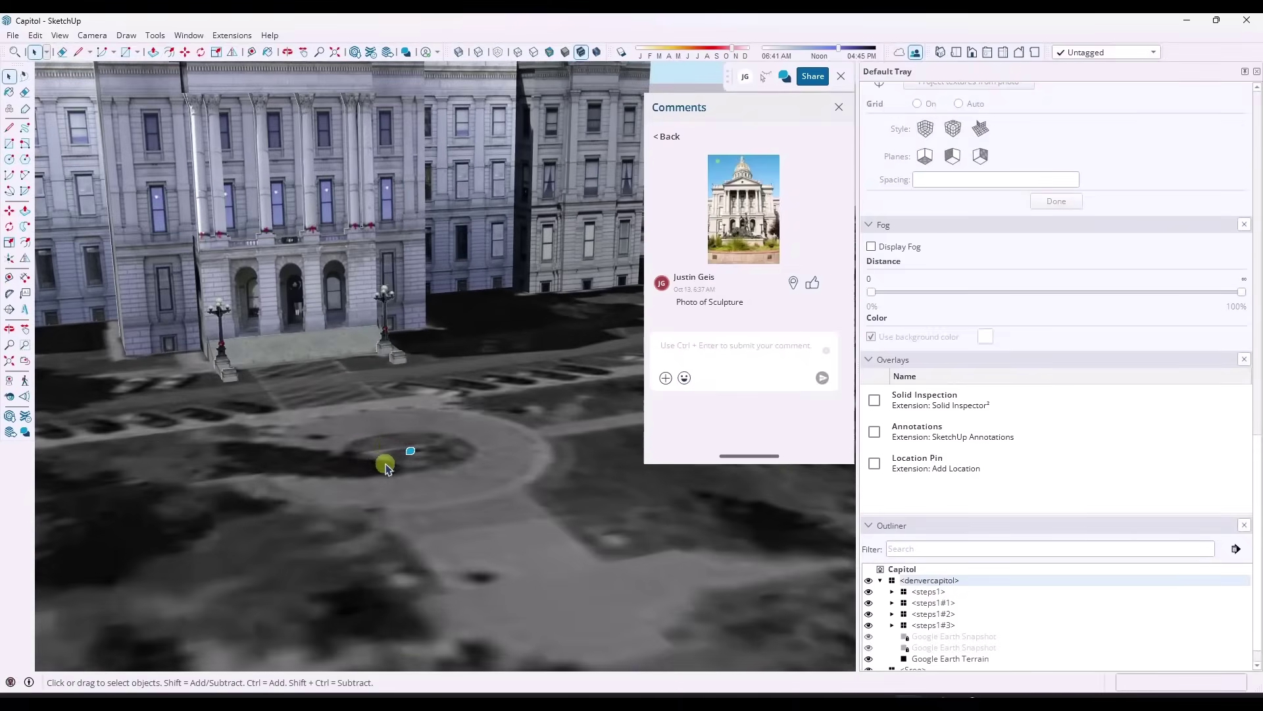
{"action": "mouse_move", "coordinate": [386, 457]}
{"action": "middle_mouse_down"}
{"action": "mouse_move", "coordinate": [384, 428]}
{"action": "mouse_move", "coordinate": [388, 451]}
{"action": "middle_mouse_up"}
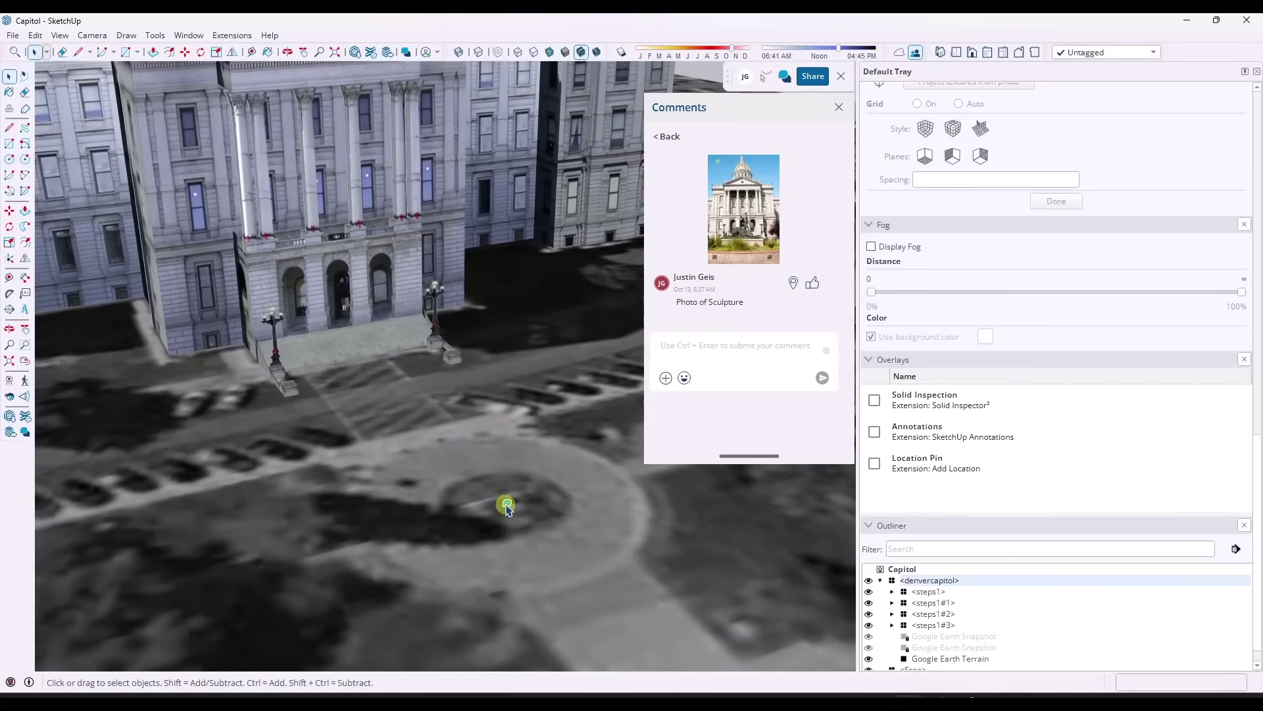
{"action": "middle_click_drag", "start_coordinate": [506, 507], "coordinate": [524, 553]}
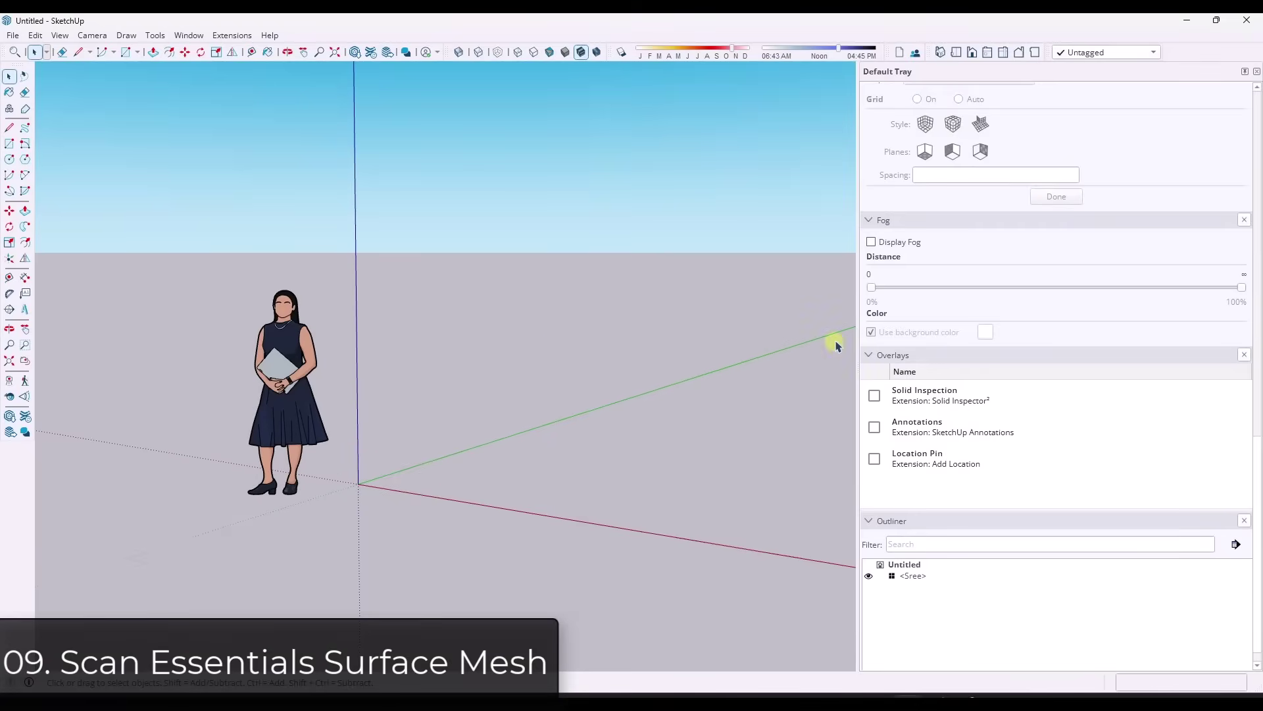
{"action": "left_click_drag", "start_coordinate": [857, 338], "coordinate": [1020, 335]}
{"action": "middle_click_drag", "start_coordinate": [733, 316], "coordinate": [417, 338]}
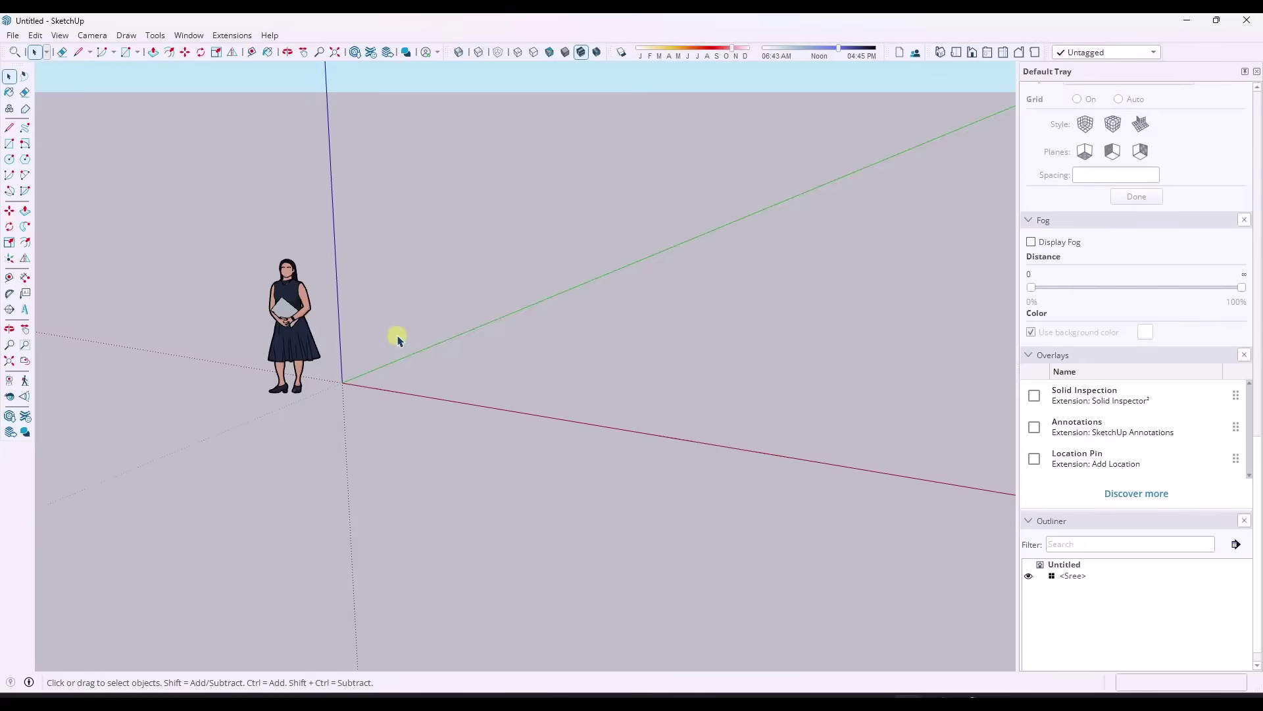
{"action": "middle_click_drag", "start_coordinate": [389, 318], "coordinate": [403, 355]}
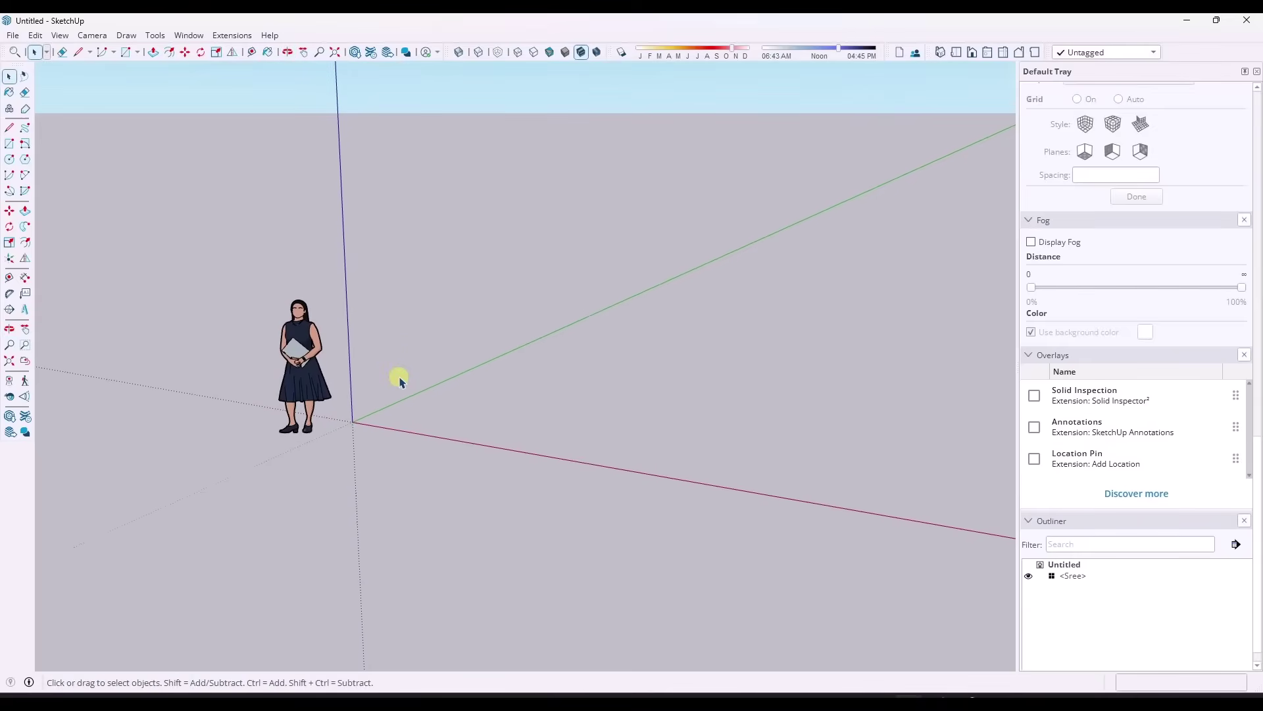
{"action": "middle_click_drag", "start_coordinate": [446, 375], "coordinate": [441, 349], "text": "shift"}
Step: Select the standing figure and turn on the Trimble Scan Essentials toolbar
{"action": "left_click", "coordinate": [297, 354]}
{"action": "left_click", "coordinate": [1086, 82]}
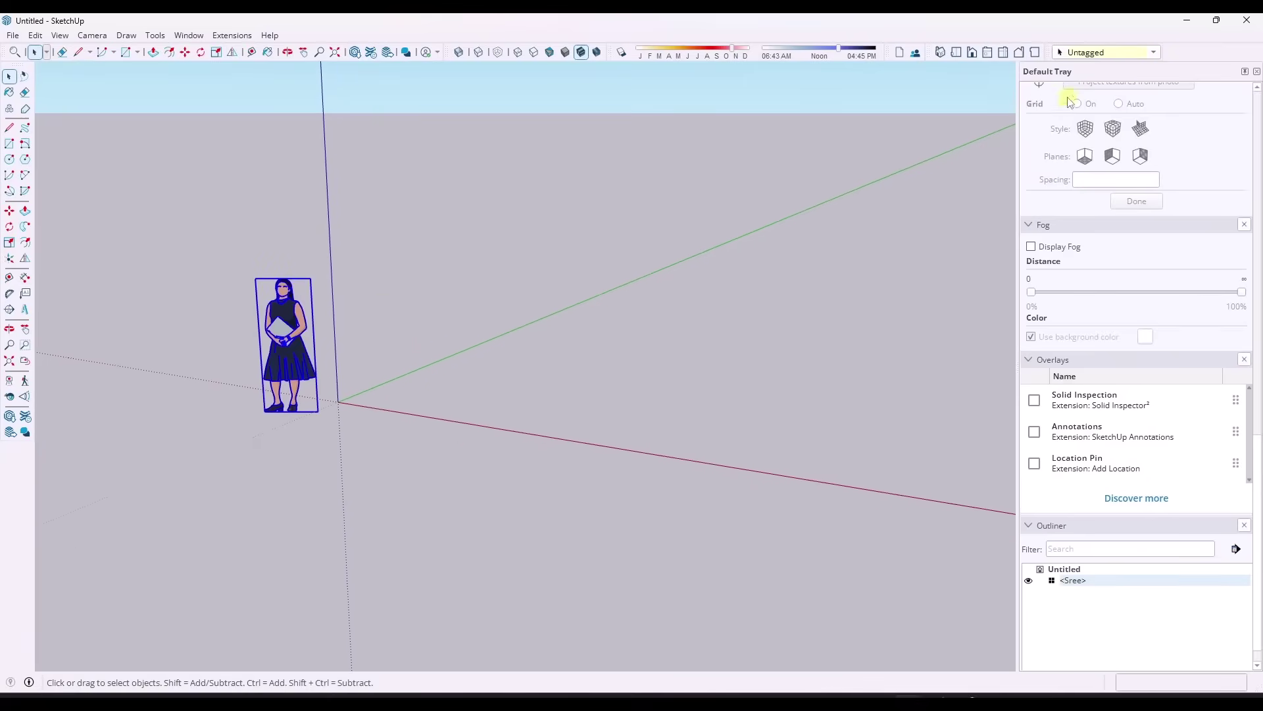
{"action": "right_click", "coordinate": [1201, 58]}
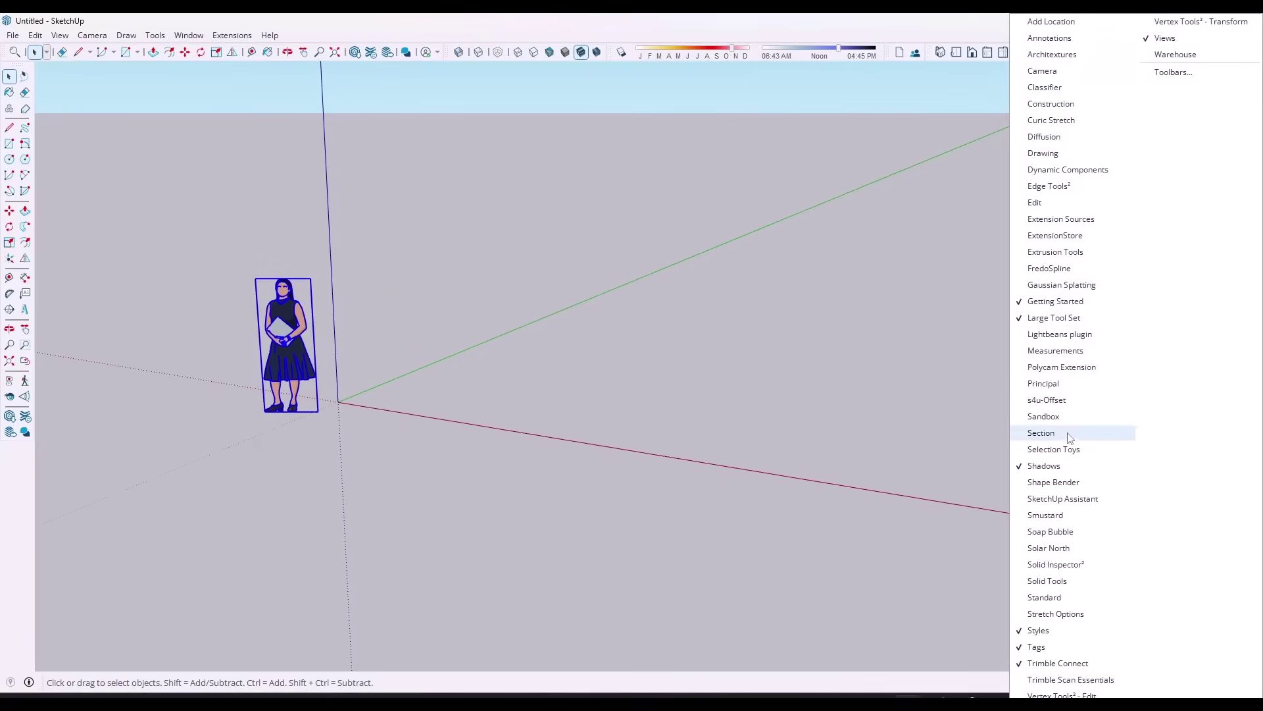
{"action": "left_click", "coordinate": [1065, 679]}
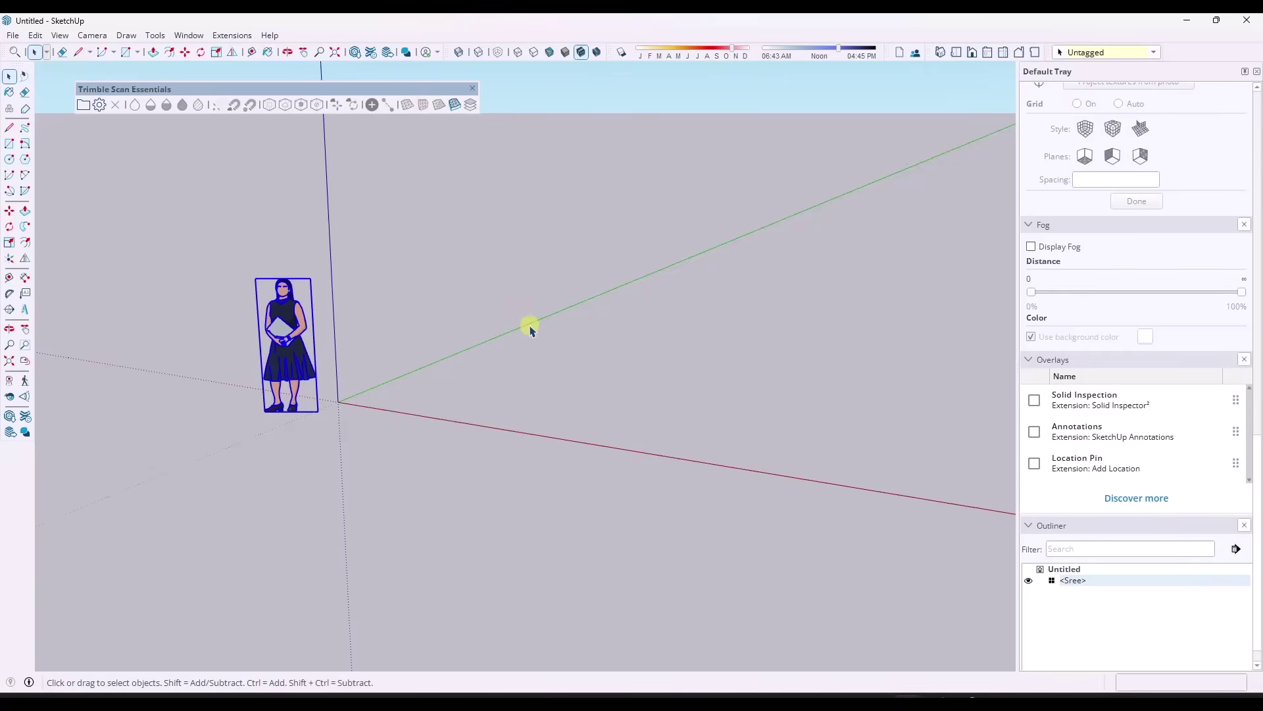
Step: Open the Test.rwp point cloud project from Downloads > 10_12_2025
{"action": "left_click", "coordinate": [83, 104]}
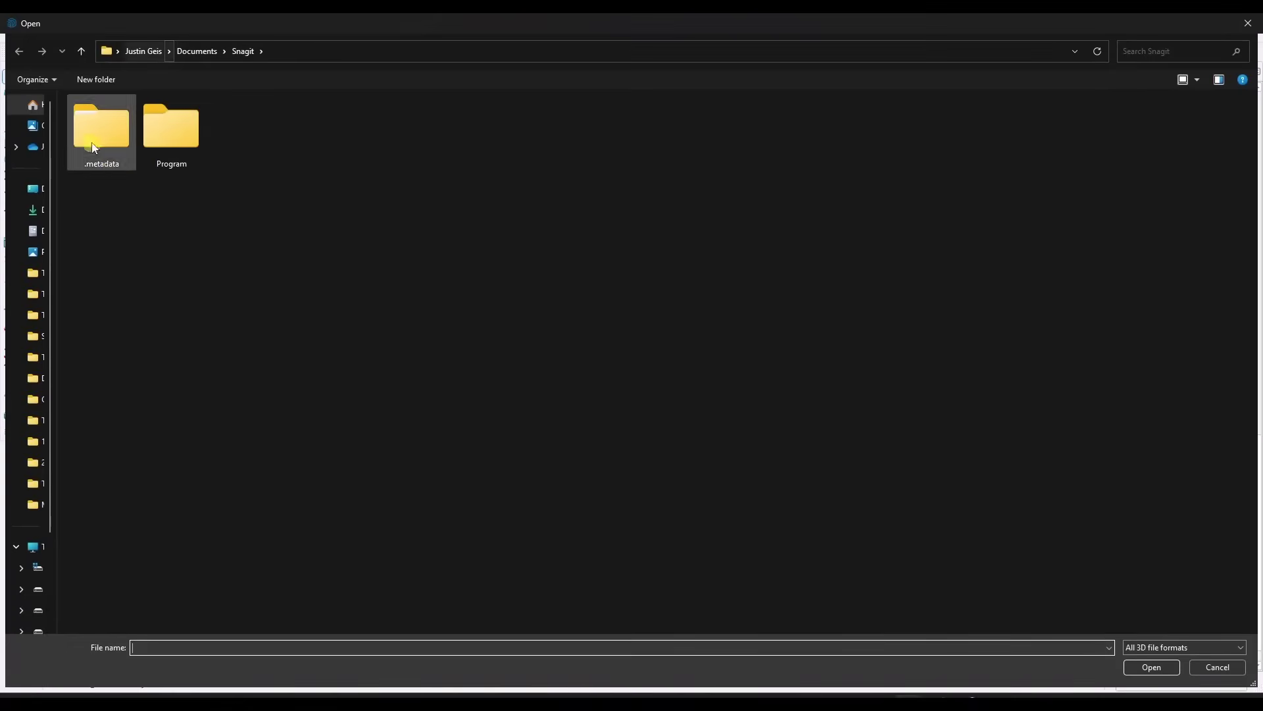
{"action": "left_click", "coordinate": [33, 210]}
{"action": "double_click", "coordinate": [118, 120]}
{"action": "left_click", "coordinate": [128, 158]}
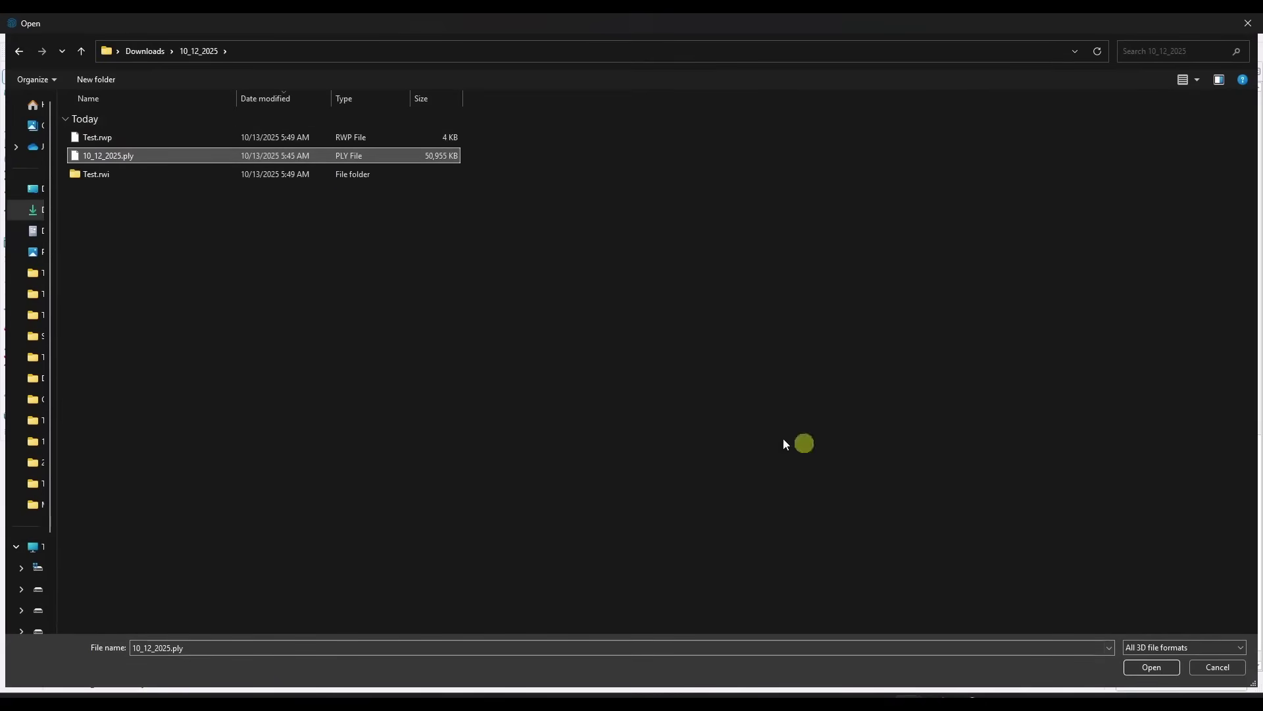
{"action": "left_click", "coordinate": [191, 283]}
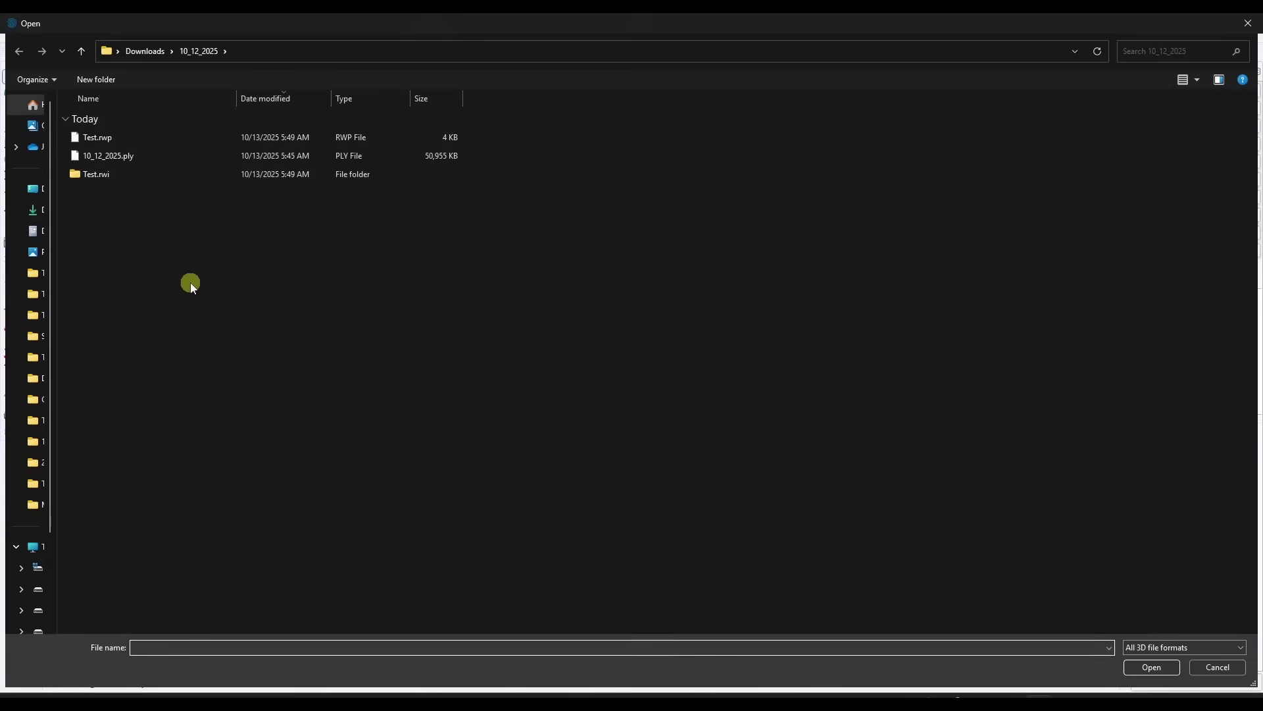
{"action": "left_click", "coordinate": [99, 137]}
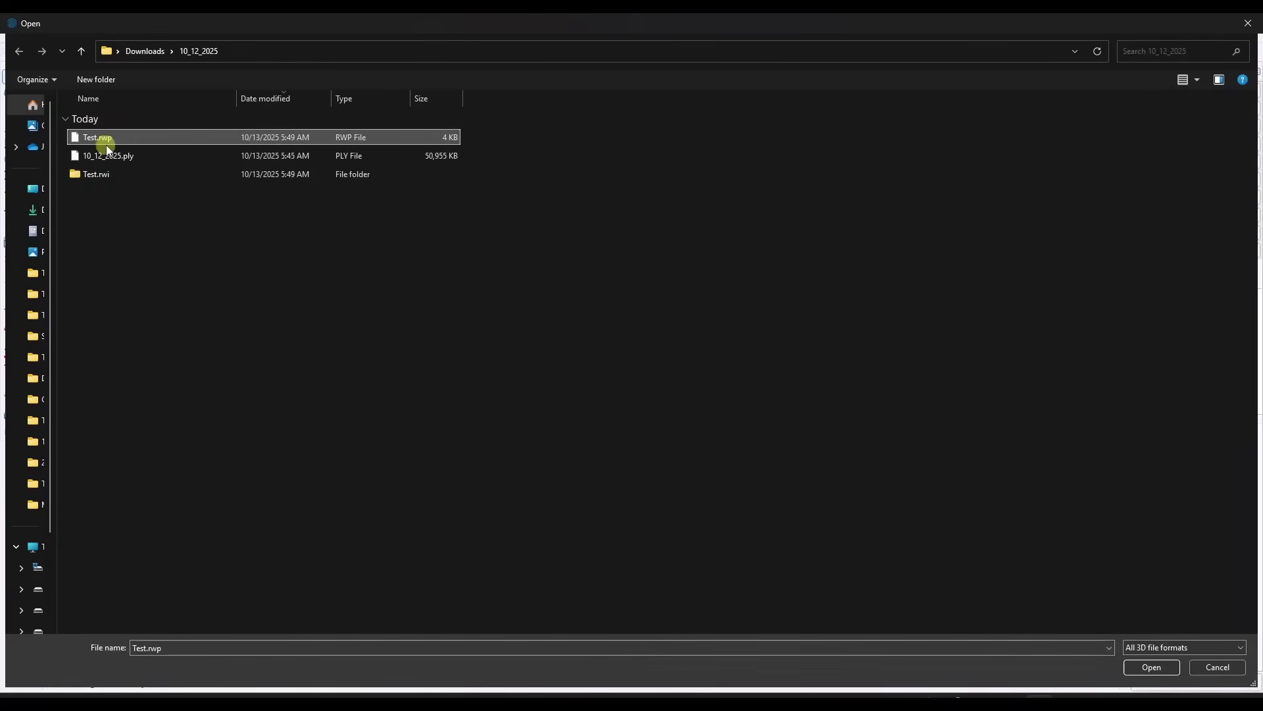
{"action": "left_click", "coordinate": [1151, 668]}
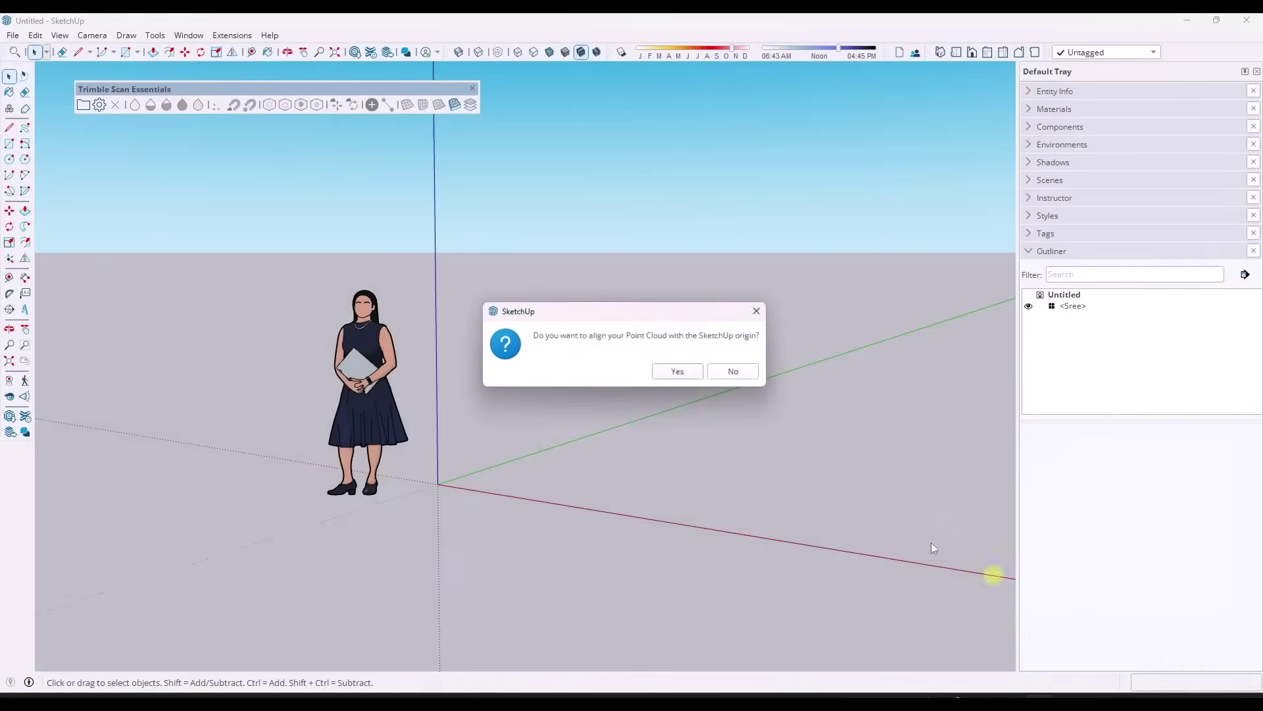
Step: Align the point cloud with the model origin, link it, and orbit to view the scan
{"action": "left_click", "coordinate": [680, 374]}
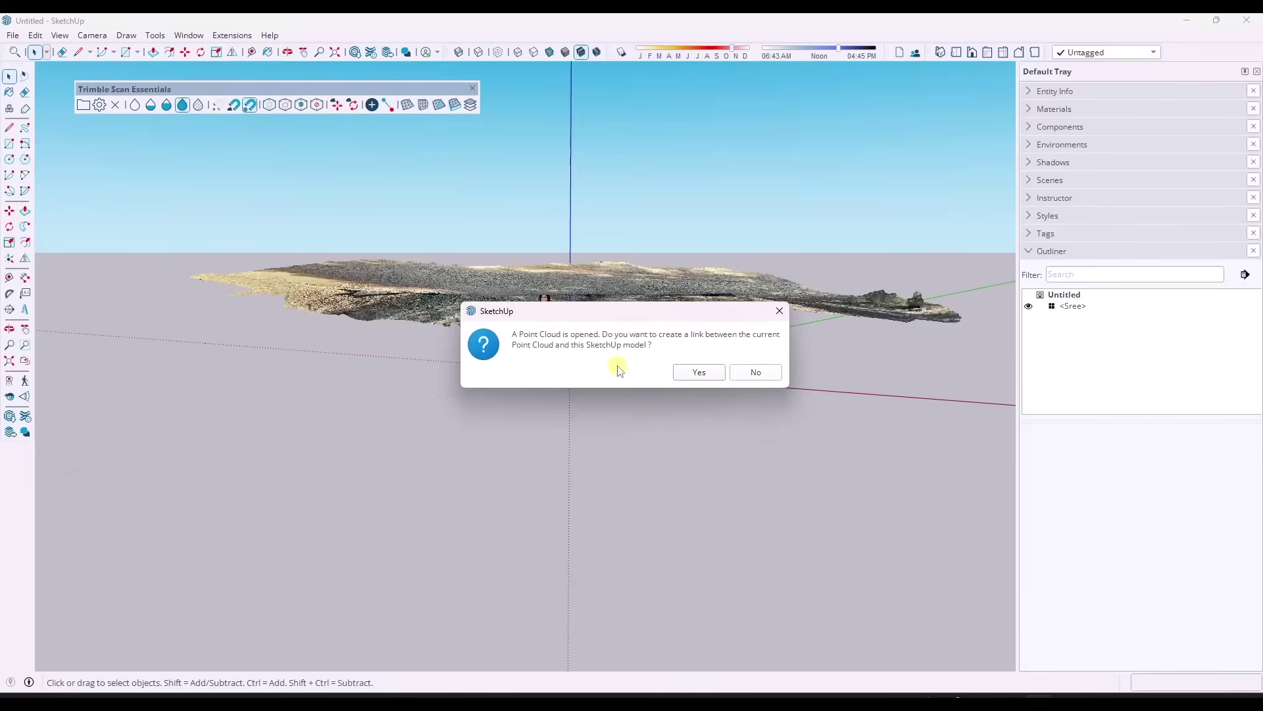
{"action": "left_click", "coordinate": [694, 374]}
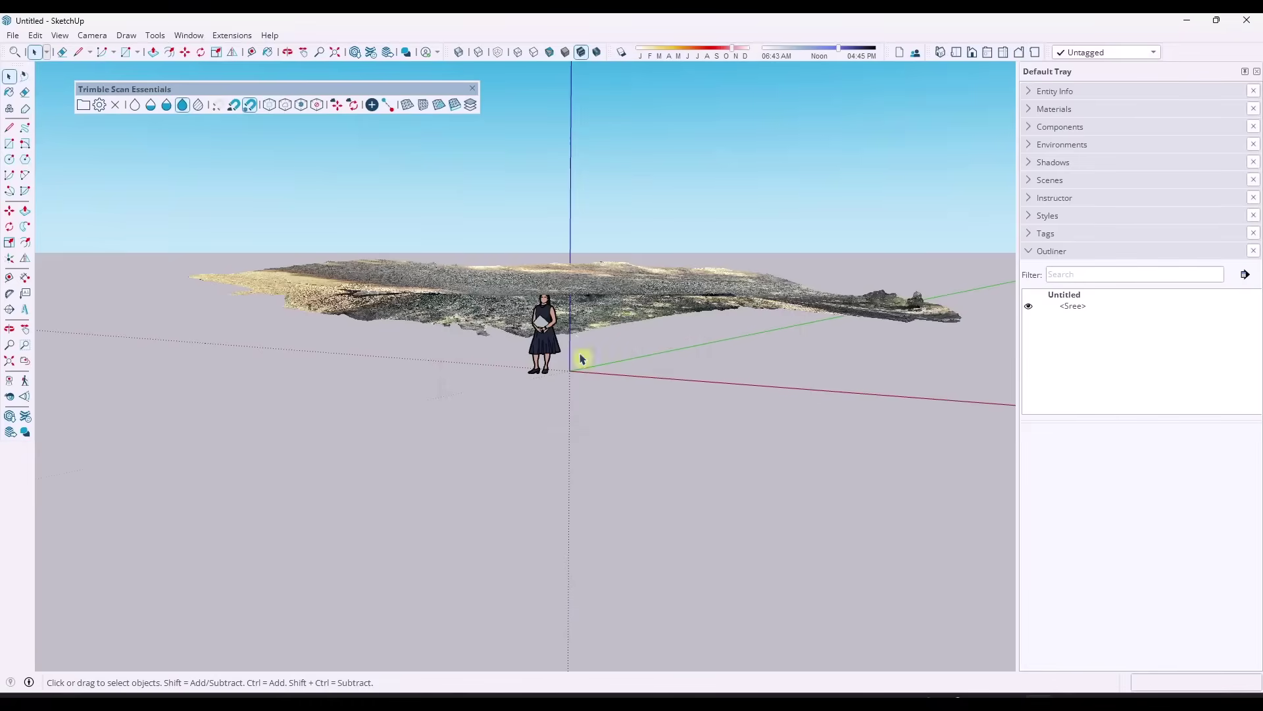
{"action": "middle_click_drag", "start_coordinate": [579, 342], "coordinate": [451, 471]}
{"action": "scroll", "coordinate": [516, 412], "scroll_direction": "down", "scroll_amount": 3}
{"action": "middle_click_drag", "start_coordinate": [516, 412], "coordinate": [392, 530]}
Step: Draw a rectangle covering the scanned area and lift its face above the point cloud
{"action": "scroll", "coordinate": [392, 529], "scroll_direction": "up", "scroll_amount": 3}
{"action": "scroll", "coordinate": [392, 530], "scroll_direction": "down", "scroll_amount": 4}
{"action": "key", "text": "r"}
{"action": "left_click", "coordinate": [425, 477]}
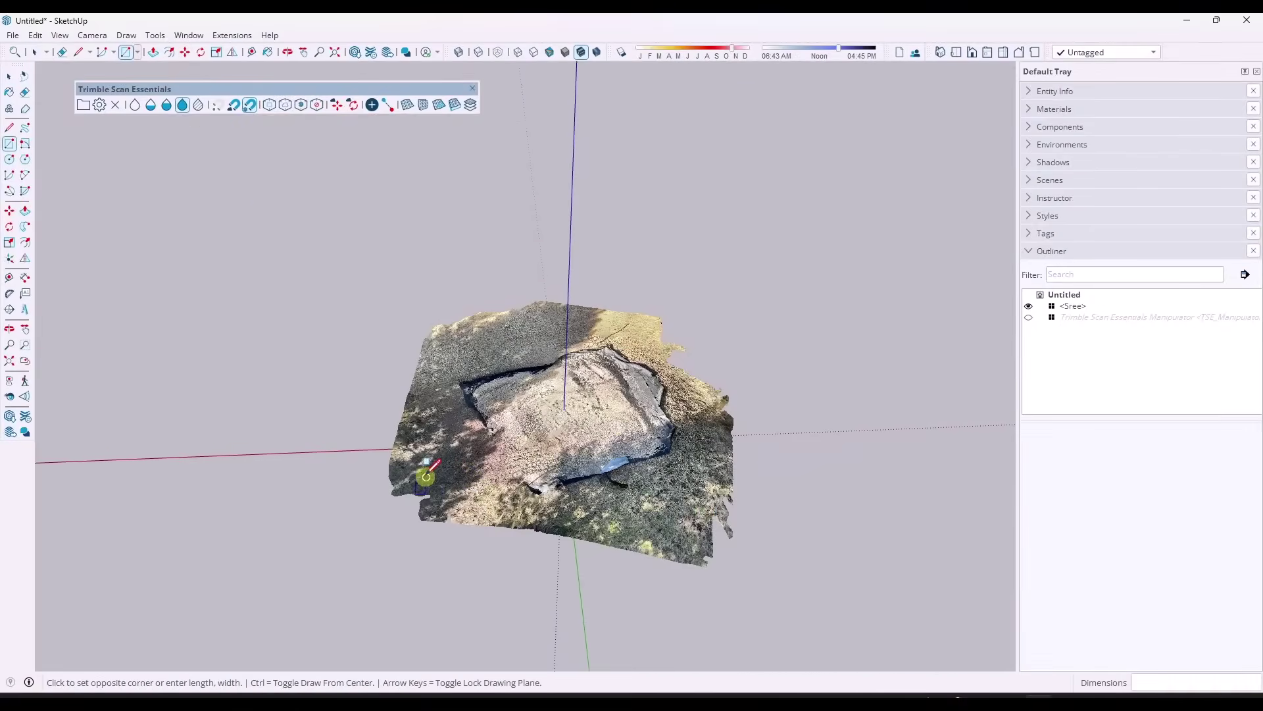
{"action": "left_click", "coordinate": [678, 317]}
{"action": "key", "text": "space"}
{"action": "left_click", "coordinate": [713, 454]}
{"action": "left_click", "coordinate": [709, 451]}
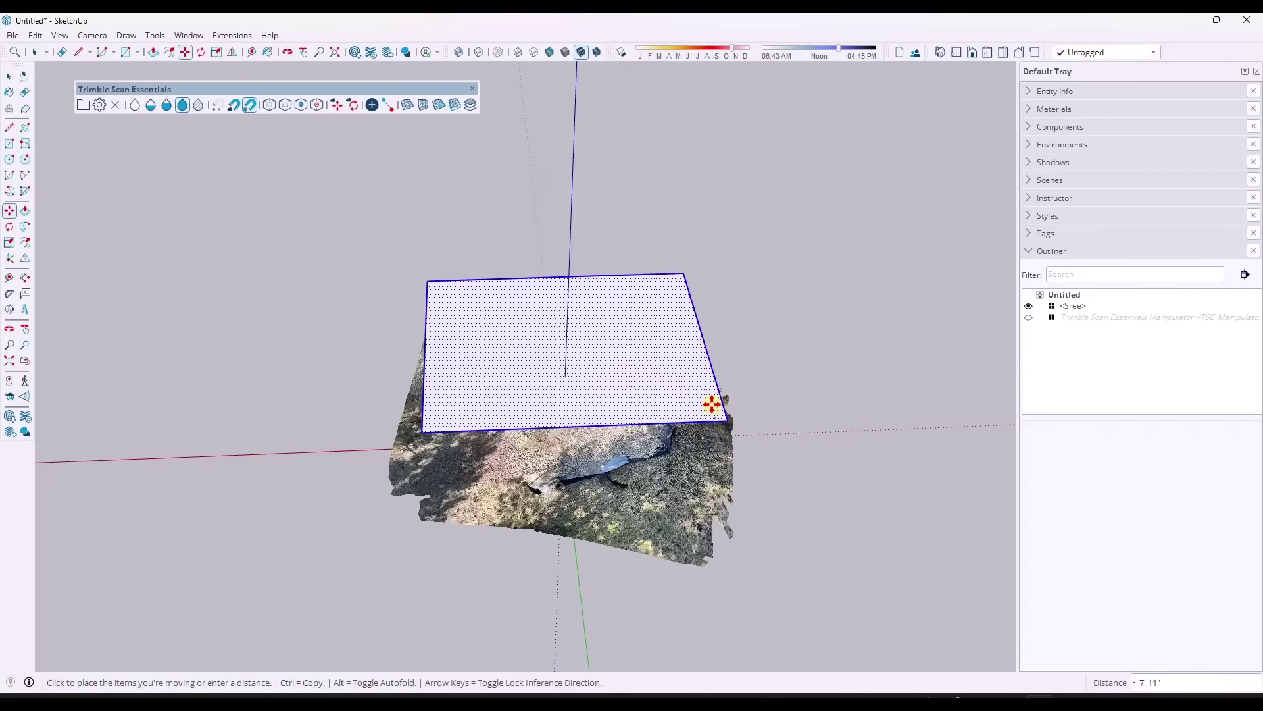
{"action": "mouse_move", "coordinate": [664, 397]}
{"action": "middle_mouse_down"}
{"action": "mouse_move", "coordinate": [631, 204]}
{"action": "mouse_move", "coordinate": [600, 206]}
{"action": "mouse_move", "coordinate": [595, 337]}
{"action": "mouse_move", "coordinate": [644, 381]}
{"action": "middle_mouse_up"}
{"action": "key", "text": "space"}
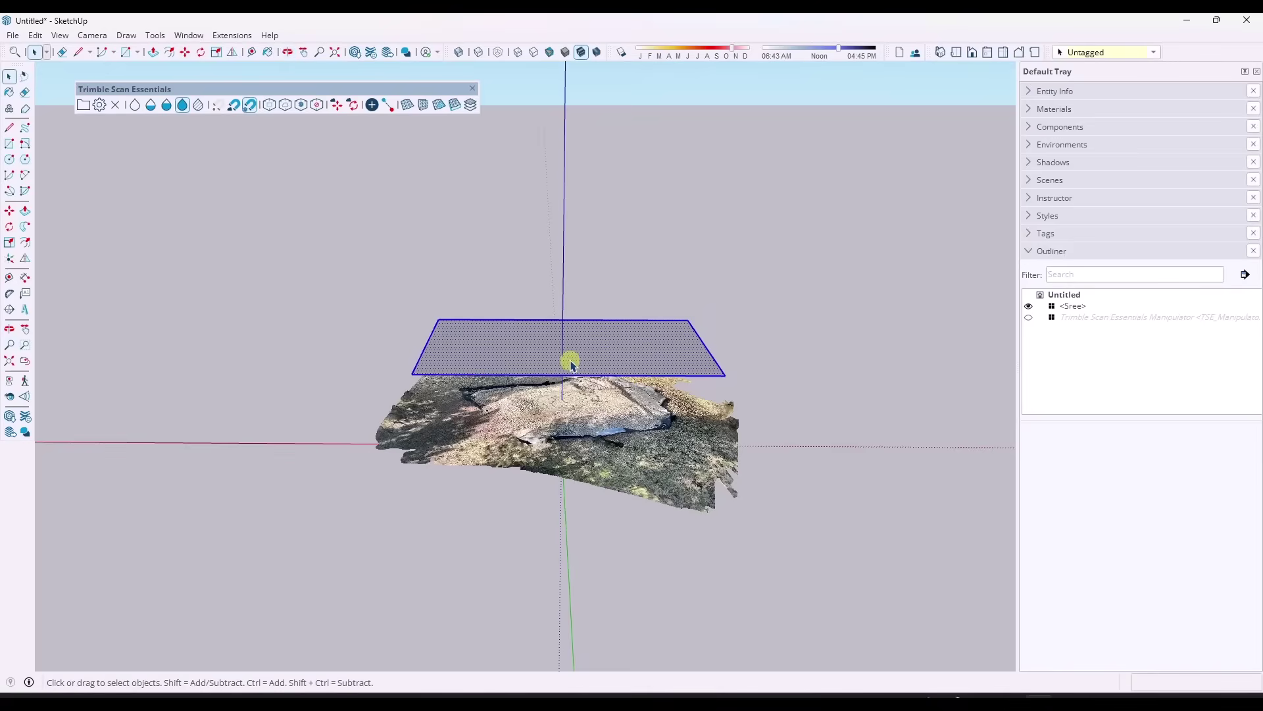
{"action": "middle_click_drag", "start_coordinate": [645, 434], "coordinate": [673, 428]}
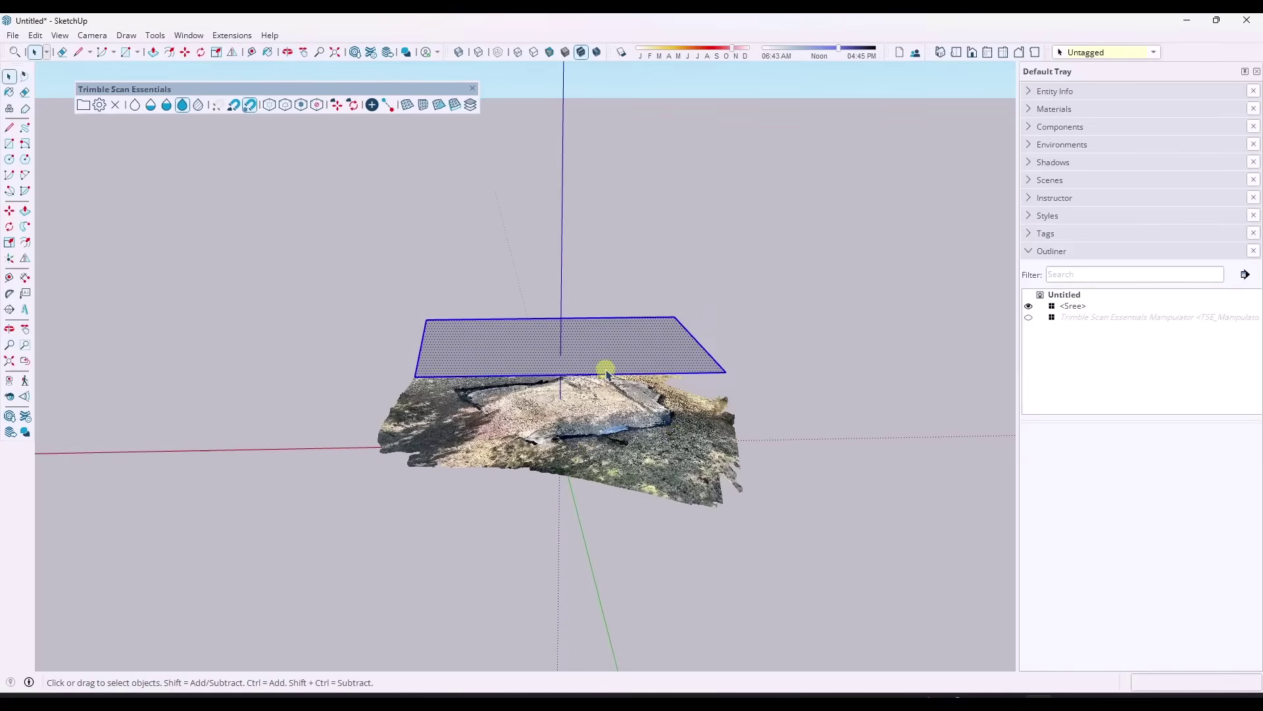
Step: Generate a trial From Face surface mesh with a 2' cell size, then undo it
{"action": "left_click", "coordinate": [424, 105]}
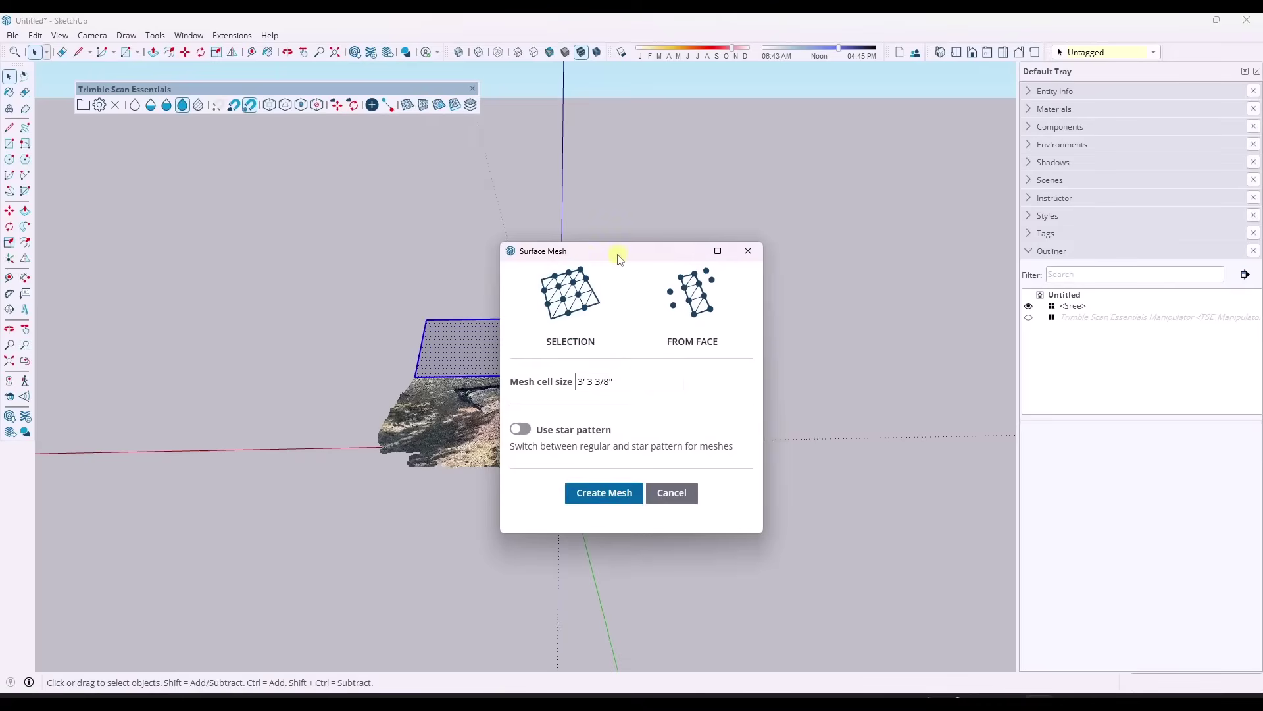
{"action": "left_click_drag", "start_coordinate": [615, 254], "coordinate": [864, 121]}
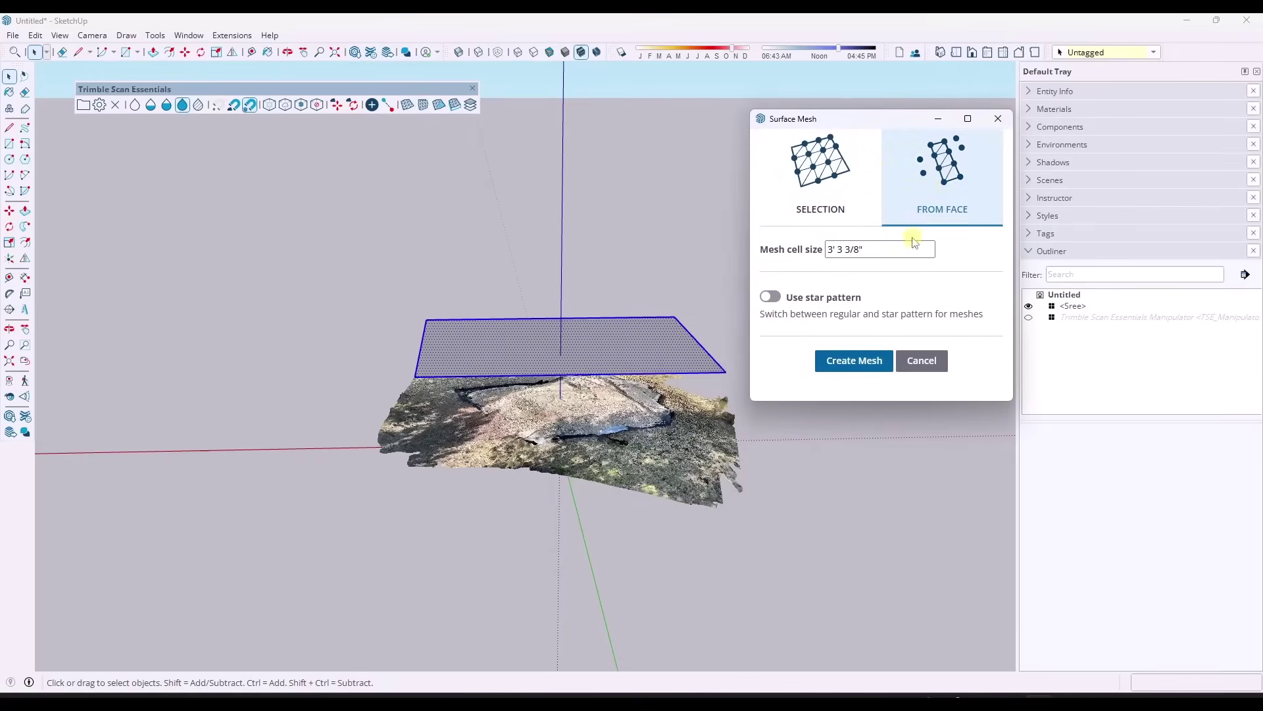
{"action": "left_click", "coordinate": [953, 183]}
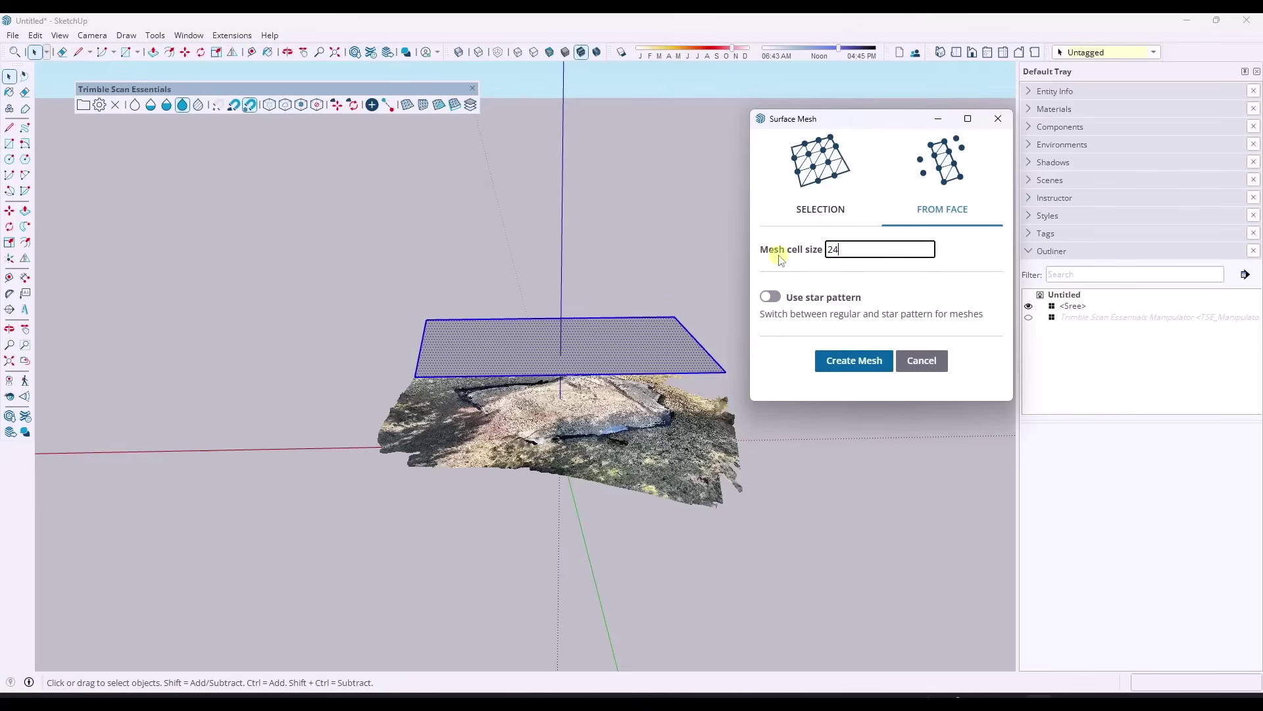
{"action": "left_click", "coordinate": [847, 370]}
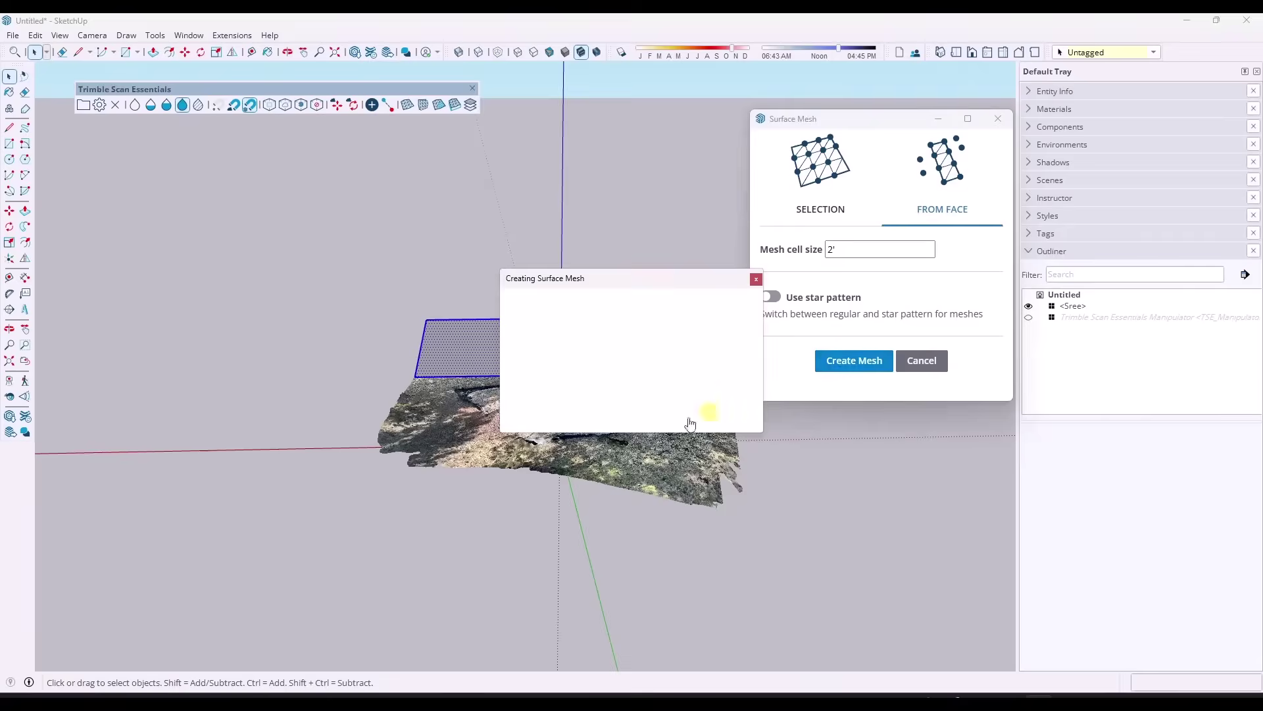
{"action": "mouse_move", "coordinate": [564, 418]}
{"action": "middle_mouse_down"}
{"action": "mouse_move", "coordinate": [606, 398]}
{"action": "mouse_move", "coordinate": [366, 310]}
{"action": "mouse_move", "coordinate": [568, 406]}
{"action": "middle_mouse_up"}
{"action": "key", "text": "ctrl+z"}
Step: Change the mesh cell size to 6" and generate the mesh again
{"action": "left_click", "coordinate": [837, 357]}
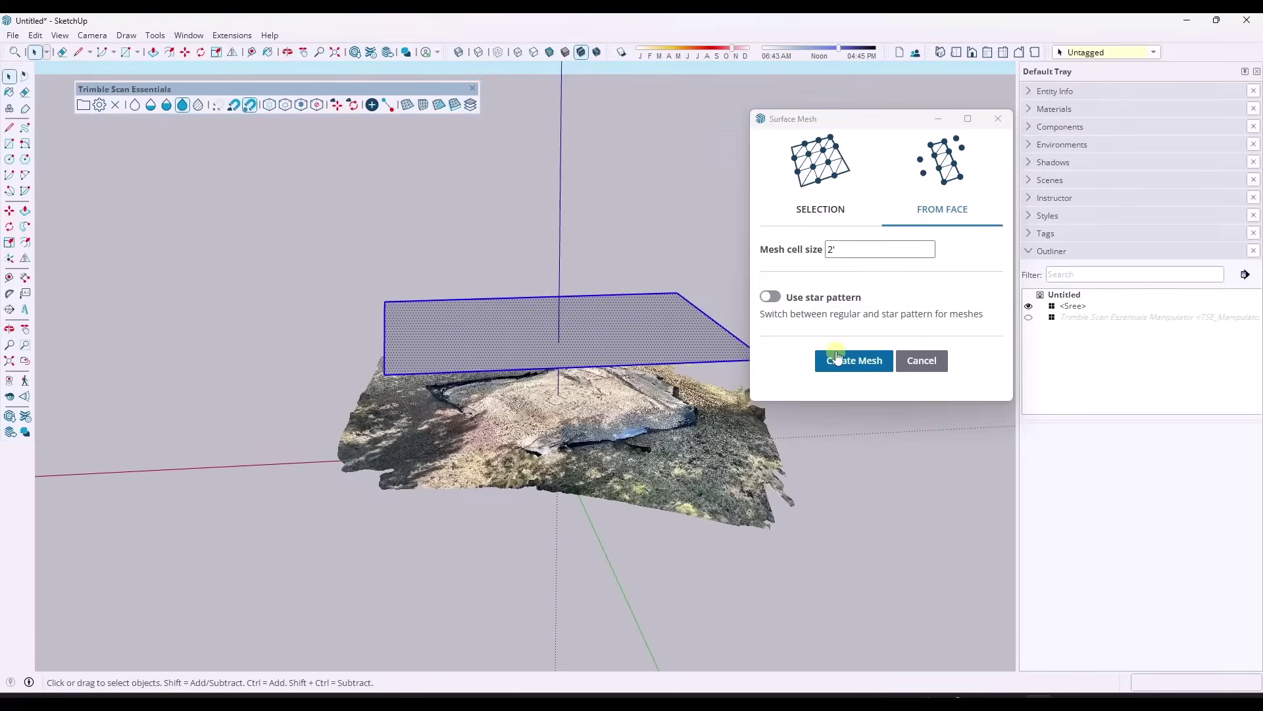
{"action": "left_click_drag", "start_coordinate": [870, 247], "coordinate": [762, 252]}
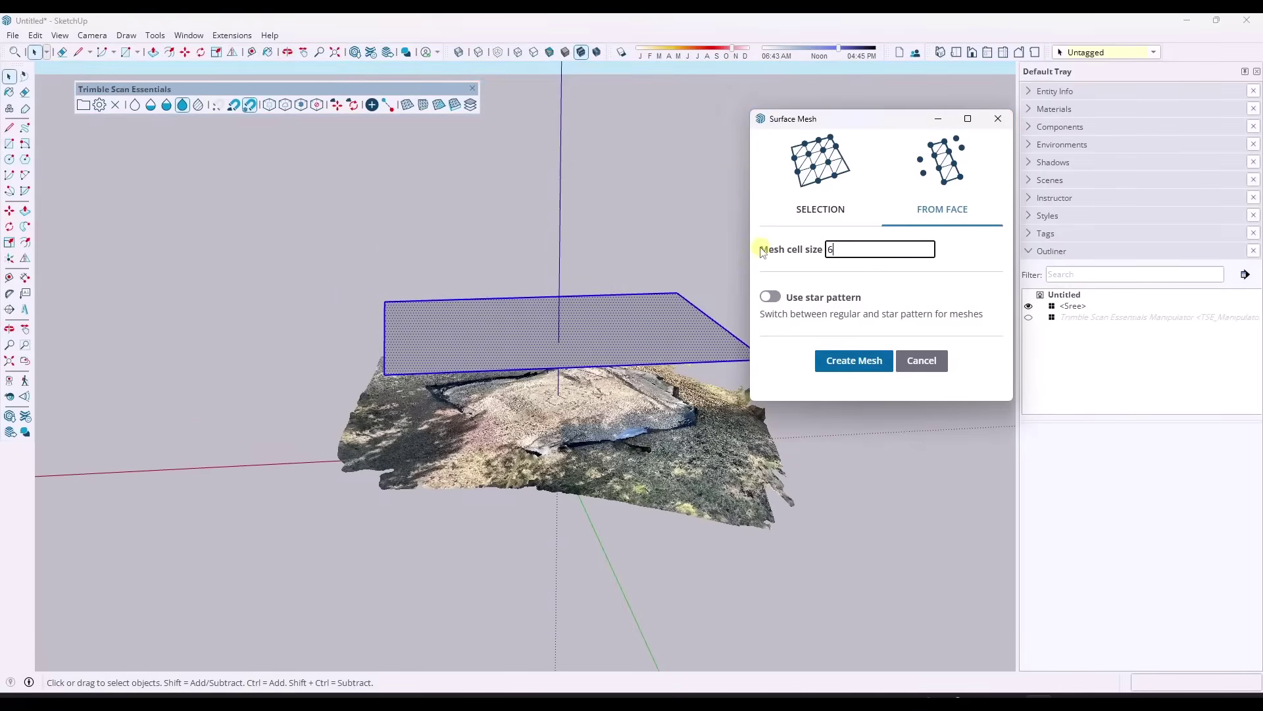
{"action": "type", "text": "6"}
{"action": "left_click", "coordinate": [855, 362]}
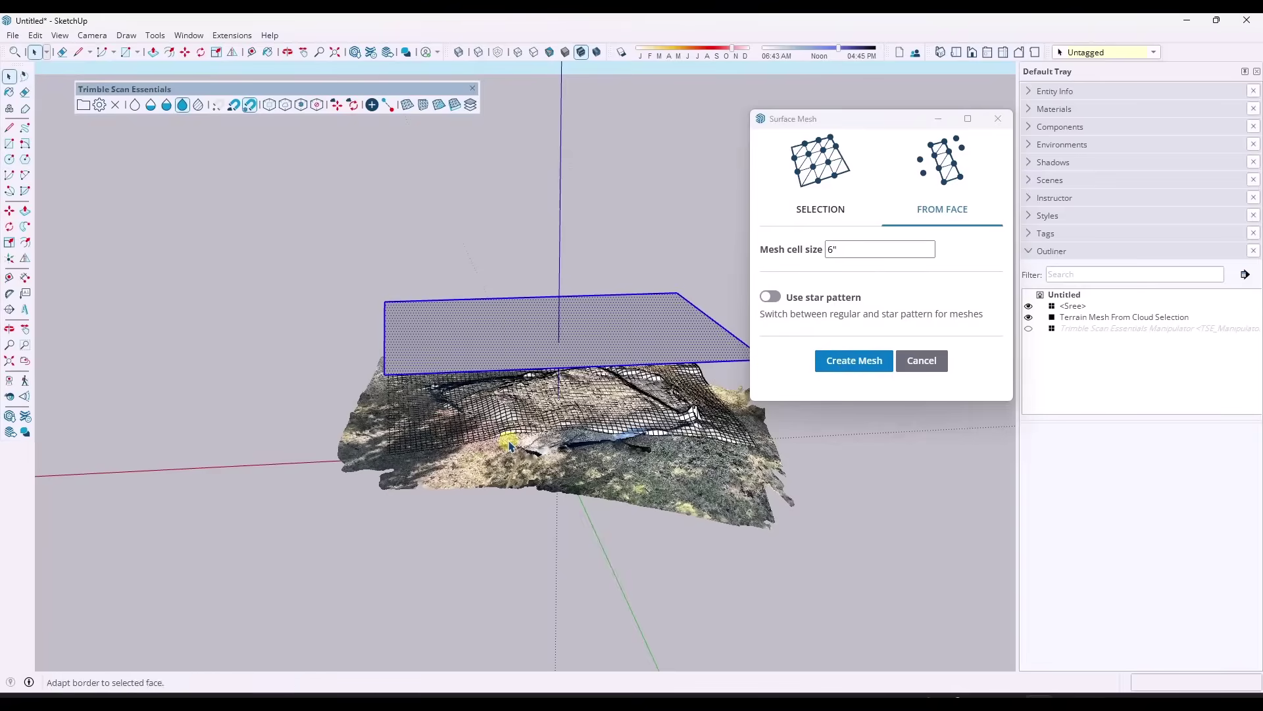
{"action": "middle_click_drag", "start_coordinate": [512, 441], "coordinate": [696, 447]}
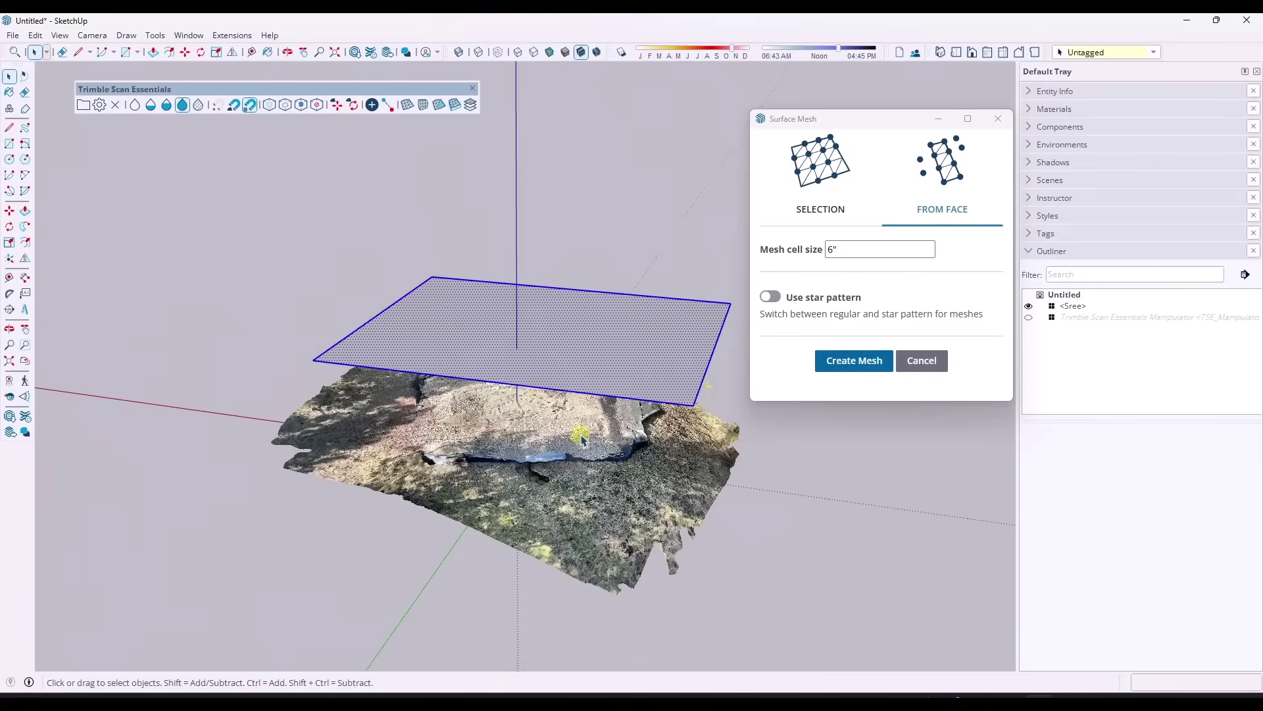
Step: Narrow the rectangle with Scale and generate the 6" terrain mesh over the scan
{"action": "left_click", "coordinate": [492, 381]}
{"action": "left_click", "coordinate": [574, 551]}
{"action": "middle_click_drag", "start_coordinate": [574, 551], "coordinate": [622, 368]}
{"action": "left_click", "coordinate": [839, 360]}
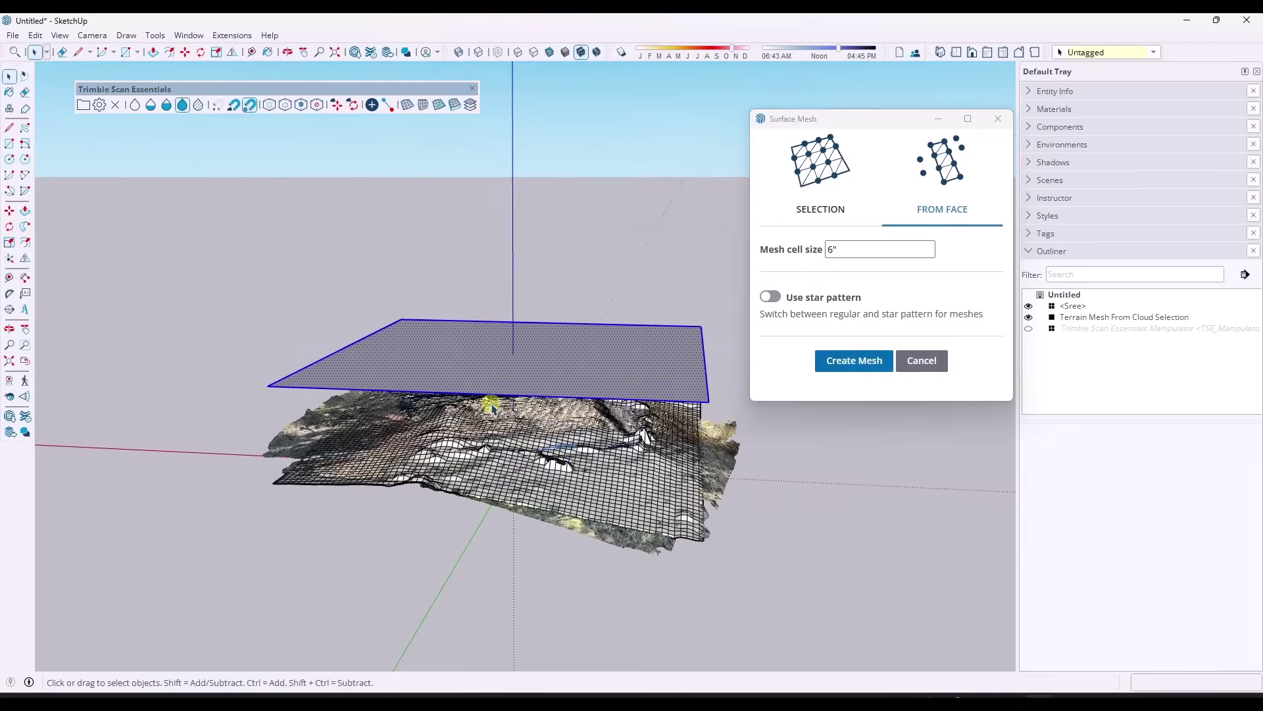
{"action": "middle_click_drag", "start_coordinate": [570, 470], "coordinate": [636, 467]}
{"action": "scroll", "coordinate": [516, 437], "scroll_direction": "up", "scroll_amount": 5}
{"action": "key", "text": "space"}
{"action": "scroll", "coordinate": [611, 480], "scroll_direction": "down", "scroll_amount": 5}
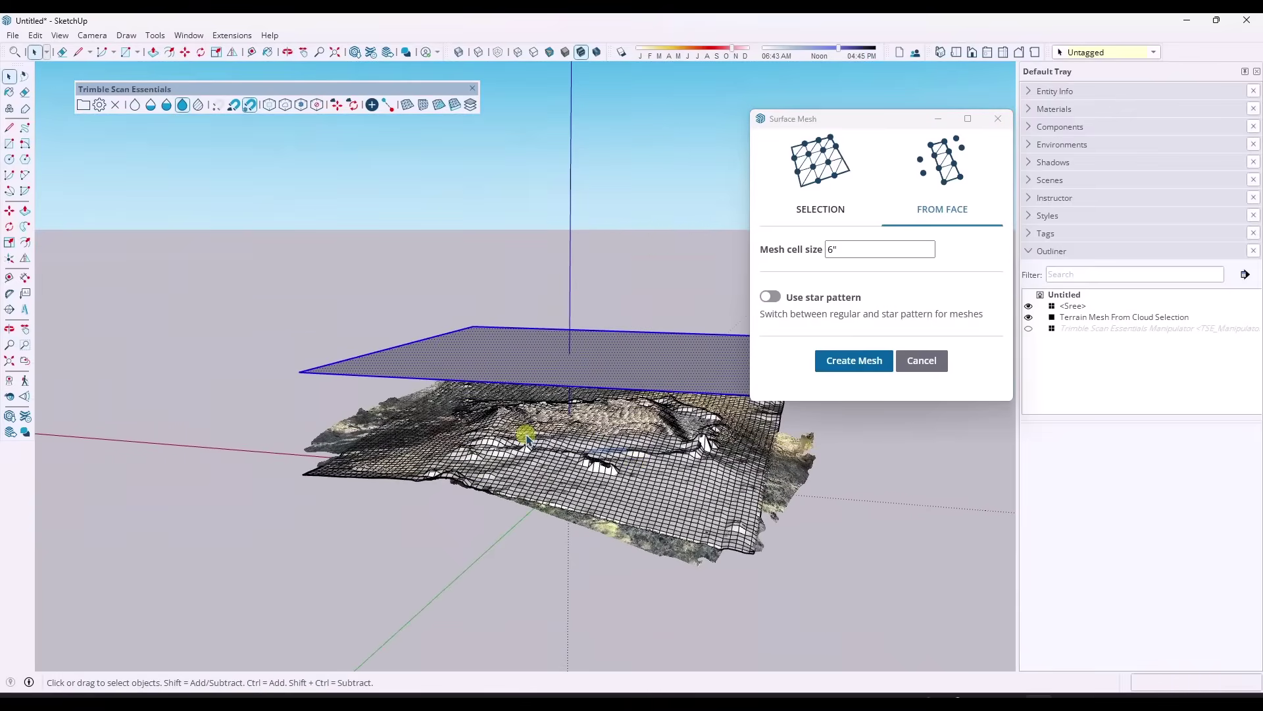
{"action": "middle_click_drag", "start_coordinate": [527, 434], "coordinate": [654, 461]}
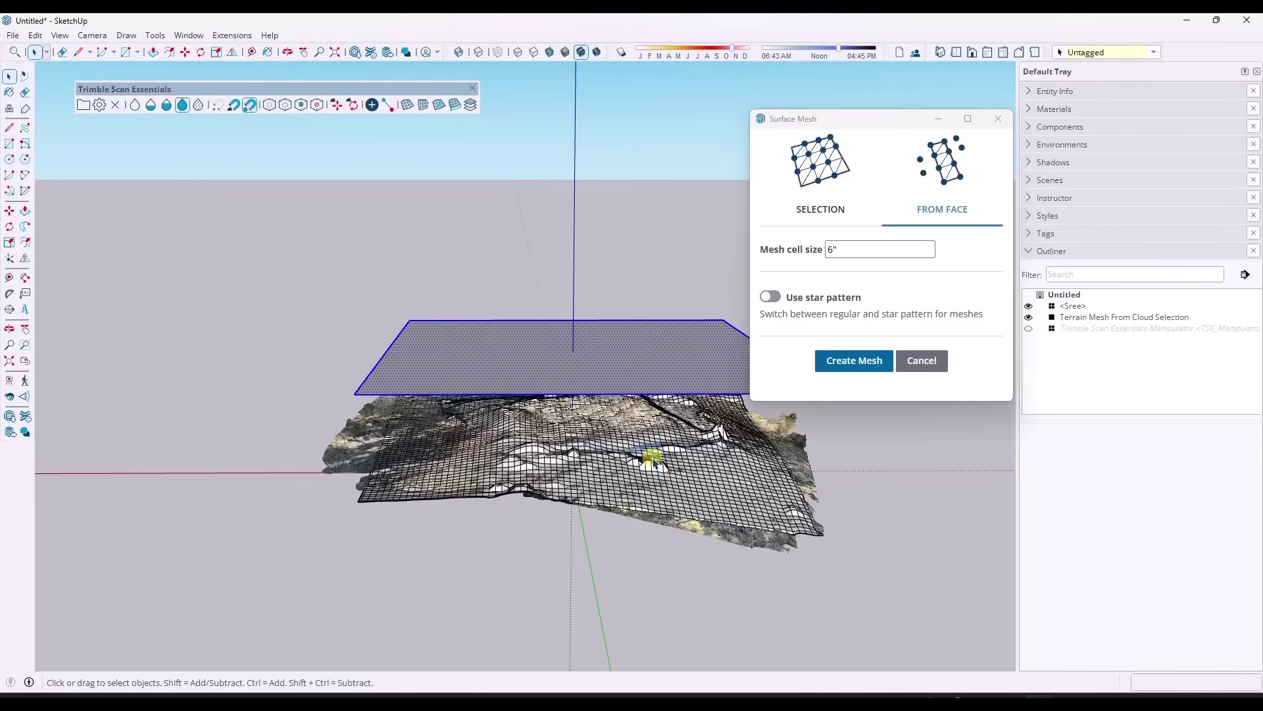